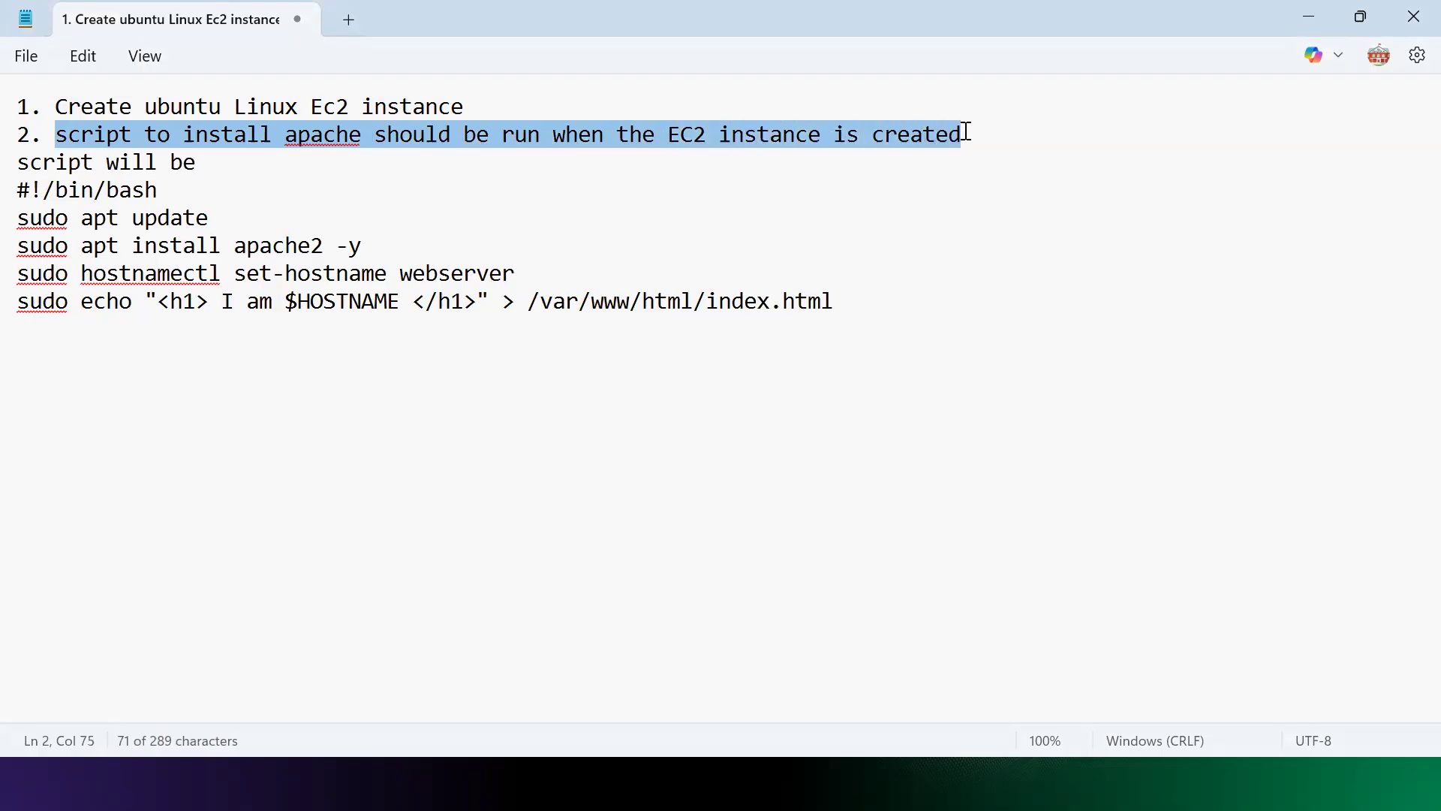
Step: Bring up the Windows Start menu over the Notepad EC2 setup notes
{"action": "key", "text": "super"}
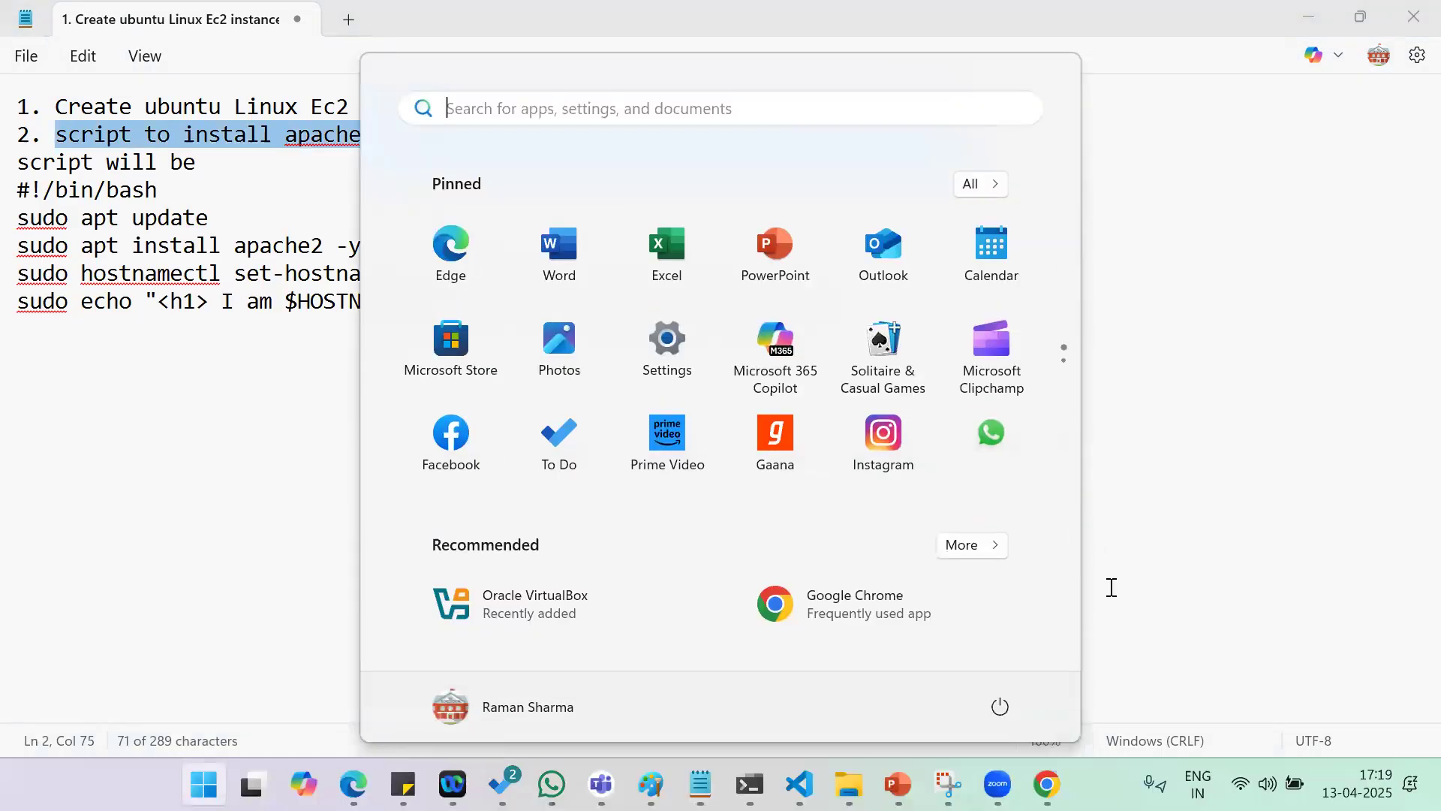
Step: Launch Chrome, load aws.amazon.com and go to the console sign-in page
{"action": "left_click", "coordinate": [1047, 783]}
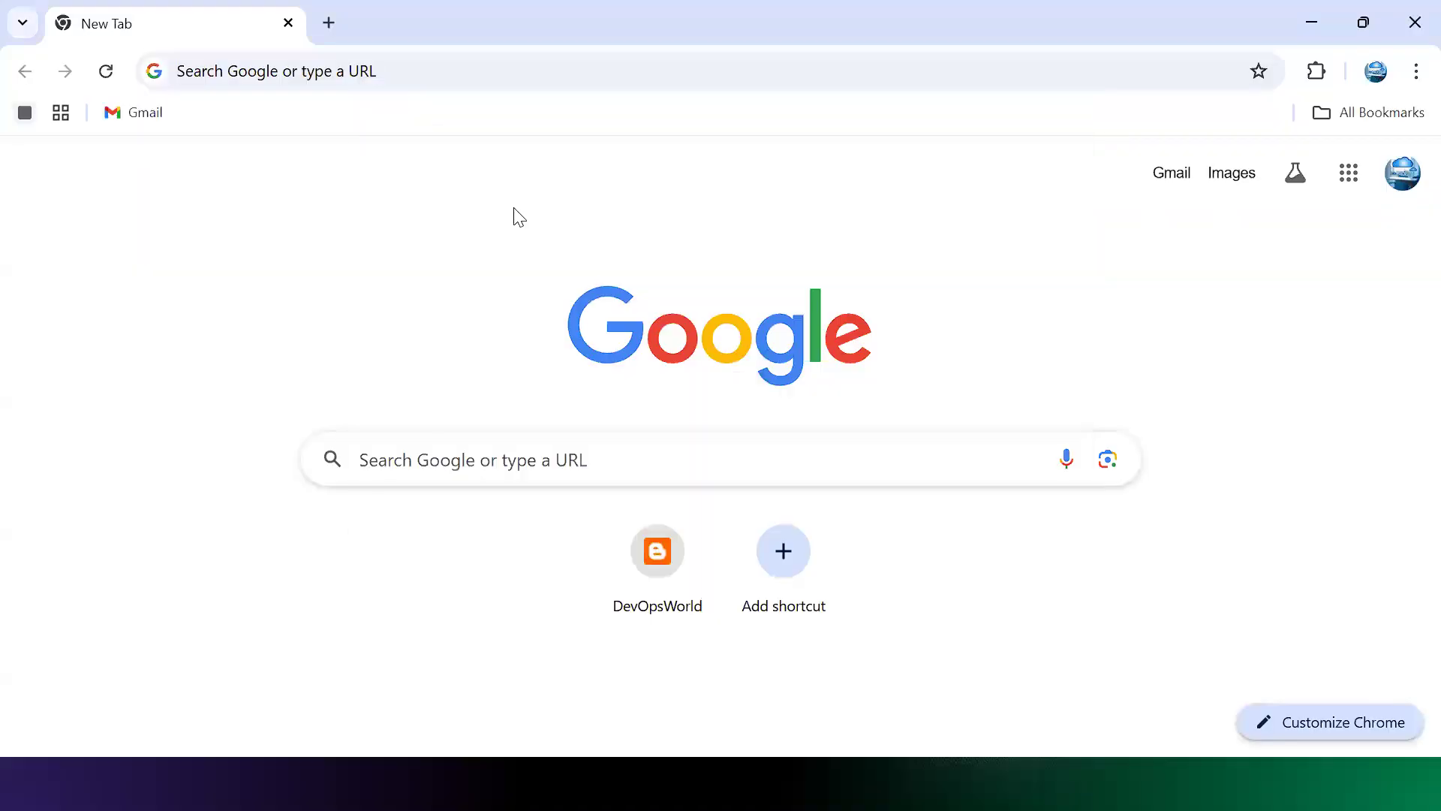
{"action": "left_click", "coordinate": [670, 68]}
{"action": "type", "text": "aws"}
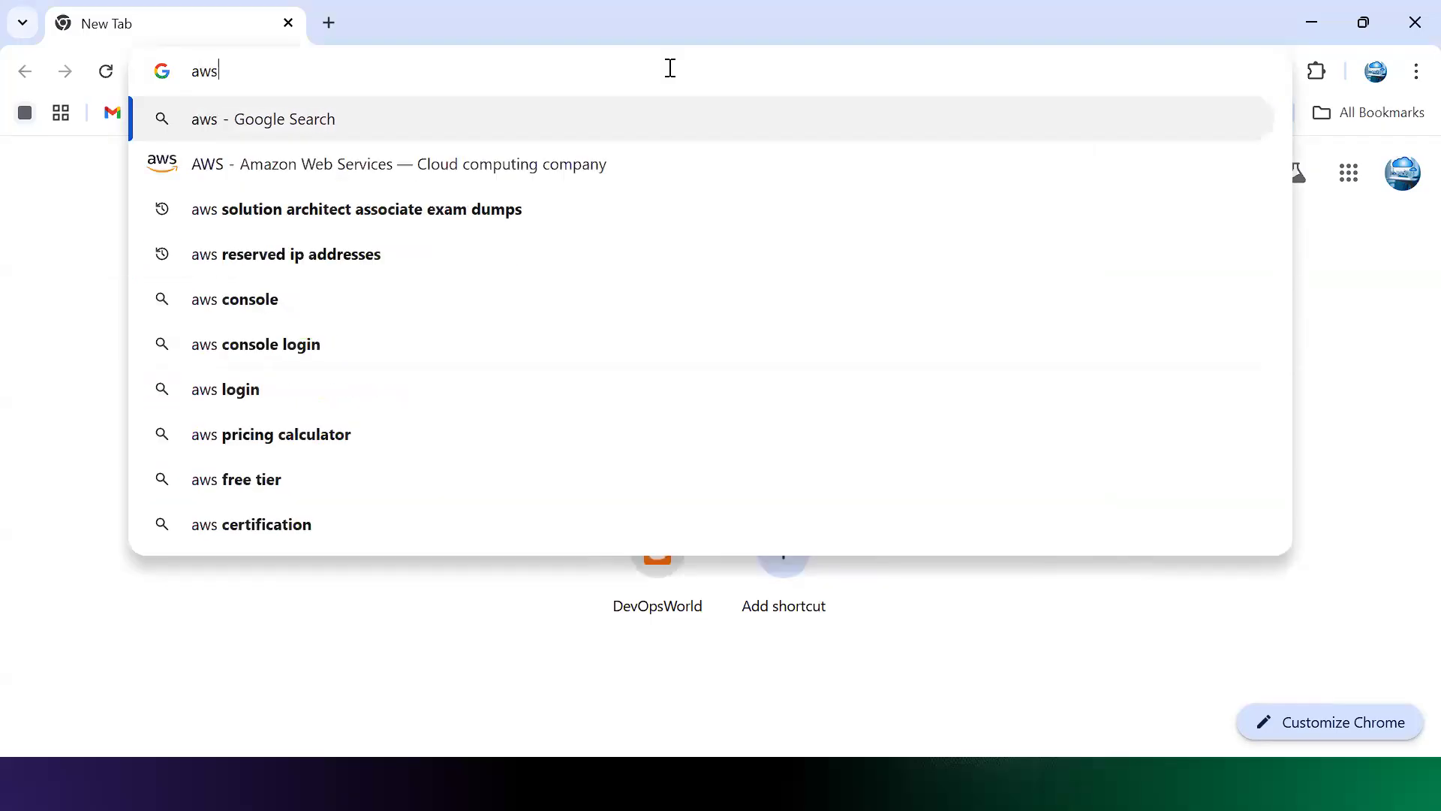
{"action": "type", "text": ".ama"}
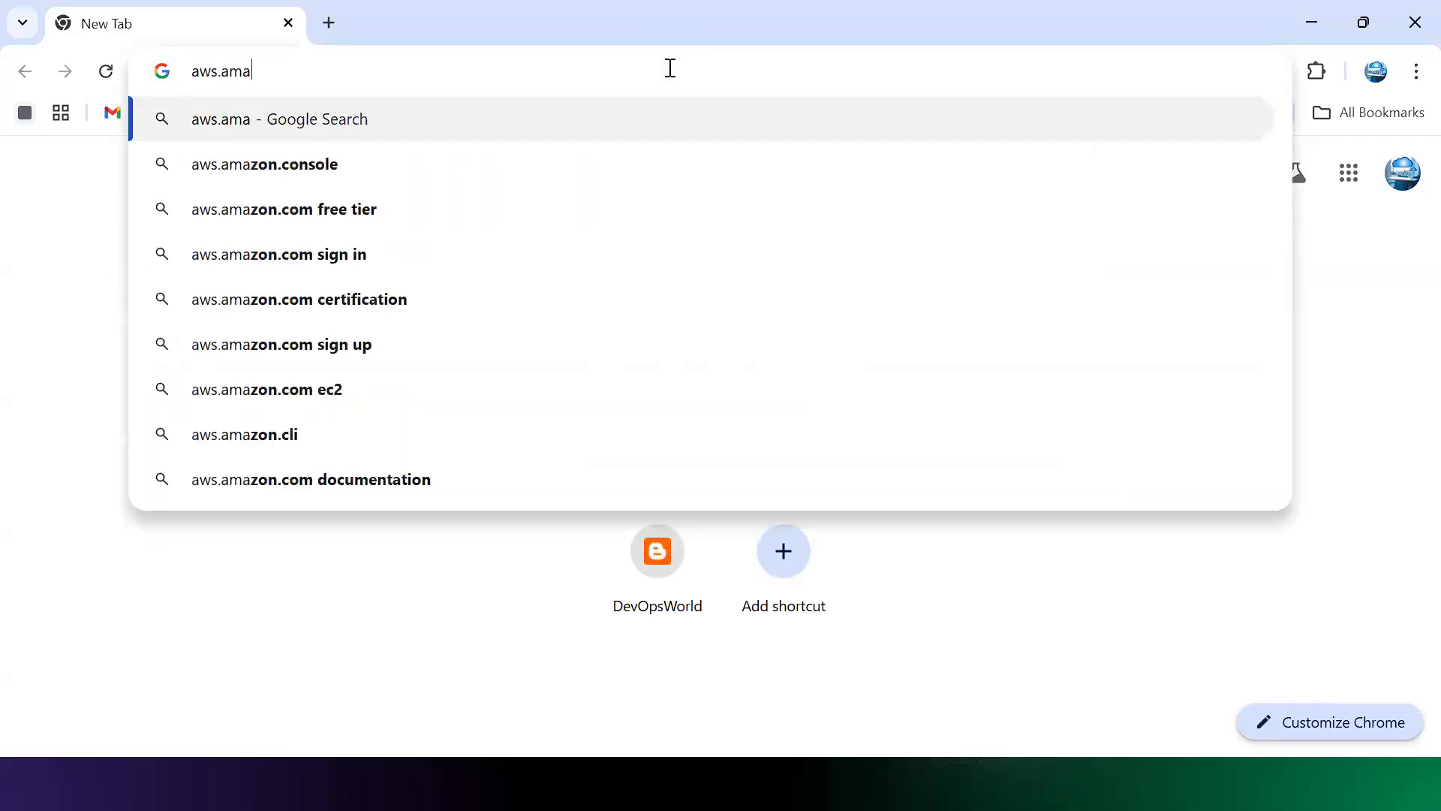
{"action": "type", "text": "zon.com"}
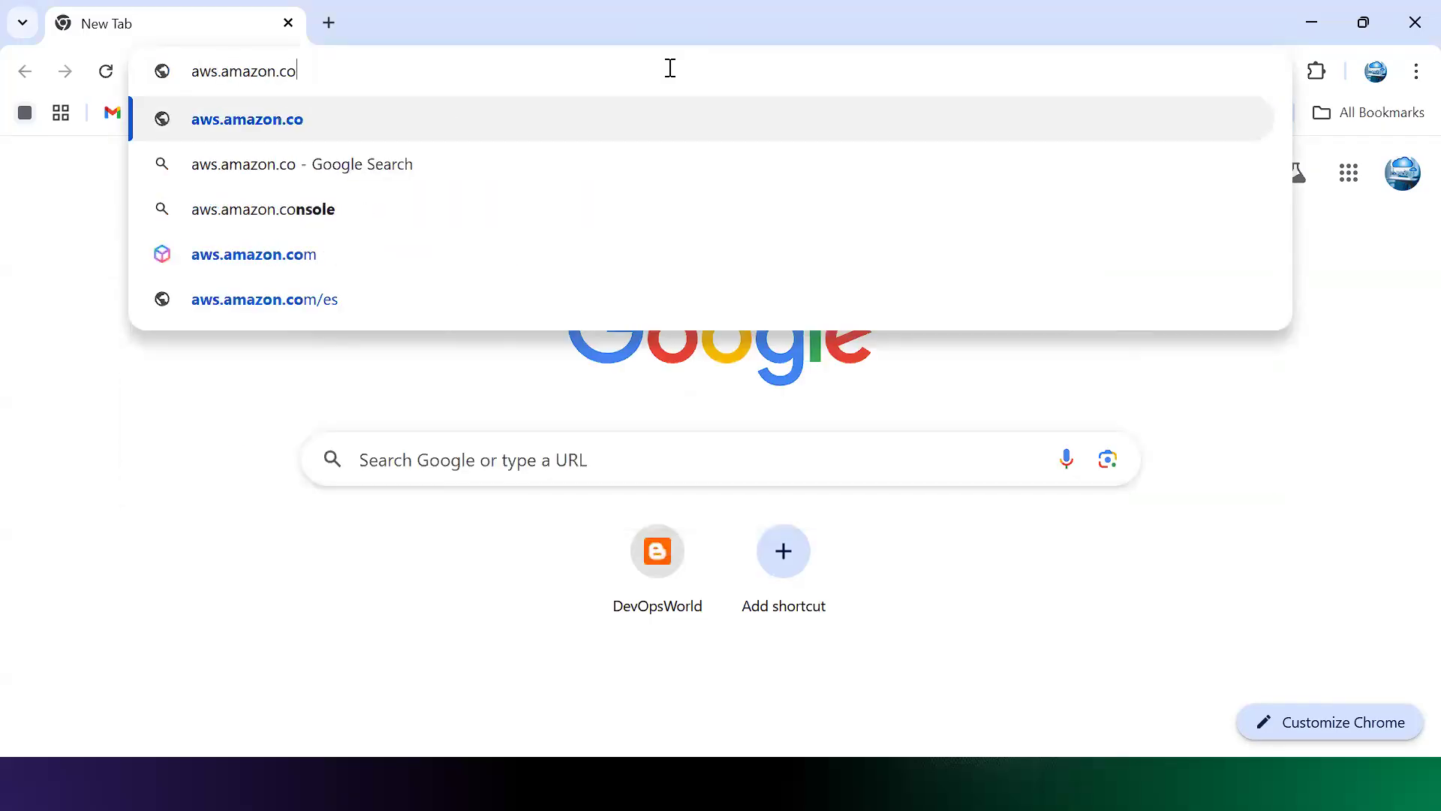
{"action": "key", "text": "Return"}
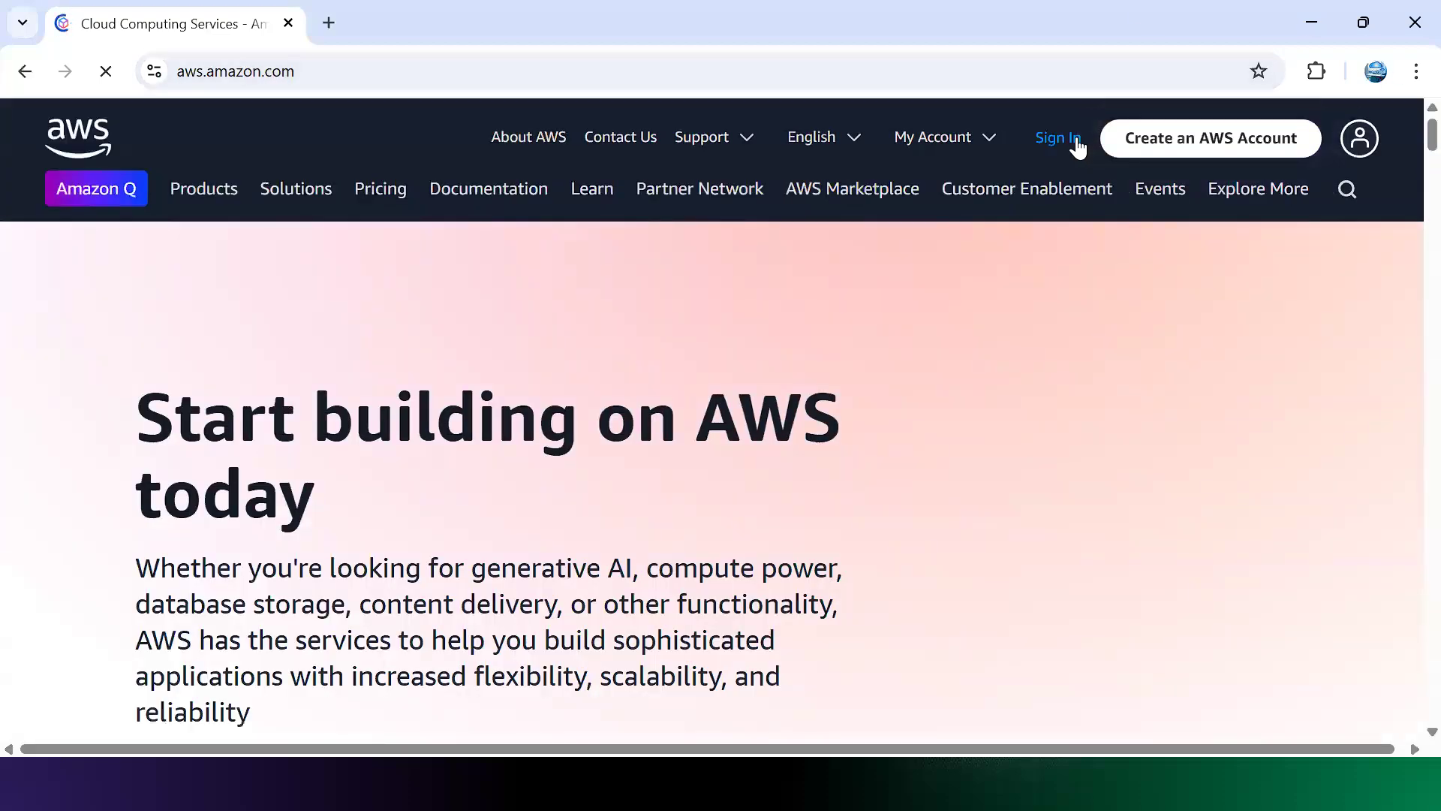
{"action": "left_click", "coordinate": [1075, 138]}
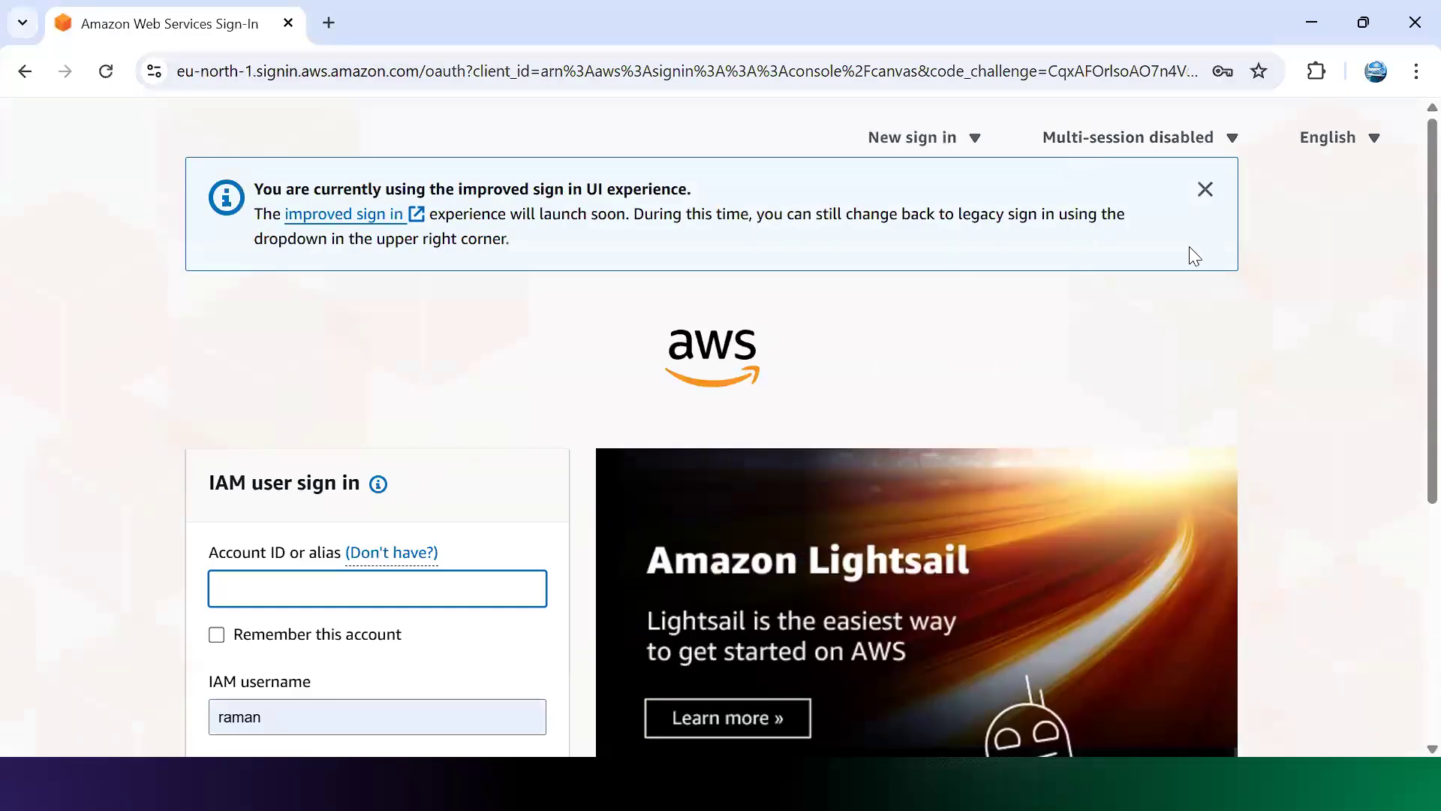
Step: Switch to root user sign-in and replace the prefilled e-mail with the saved root account e-mail
{"action": "scroll", "coordinate": [1405, 240], "scroll_direction": "down", "scroll_amount": 5}
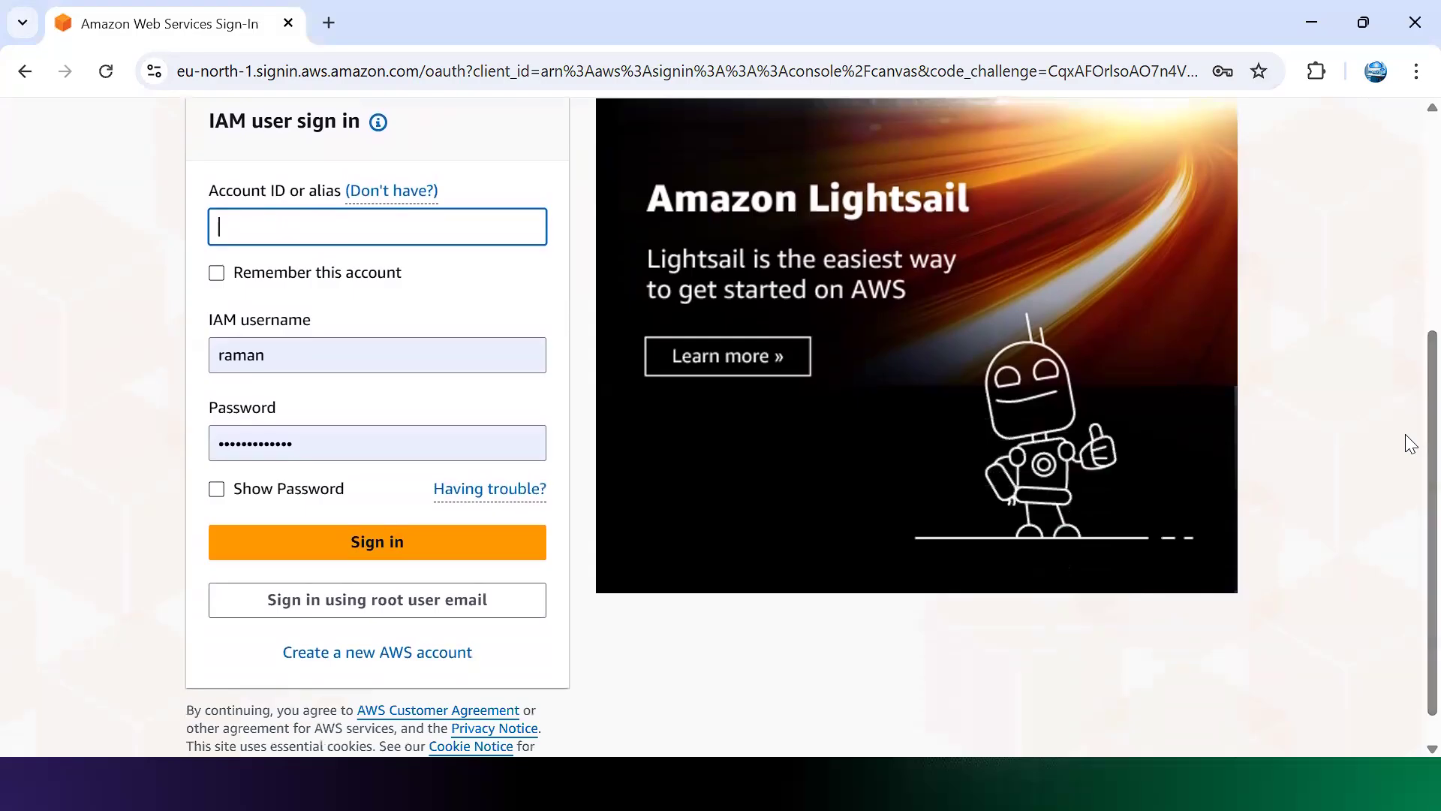
{"action": "left_click", "coordinate": [360, 602]}
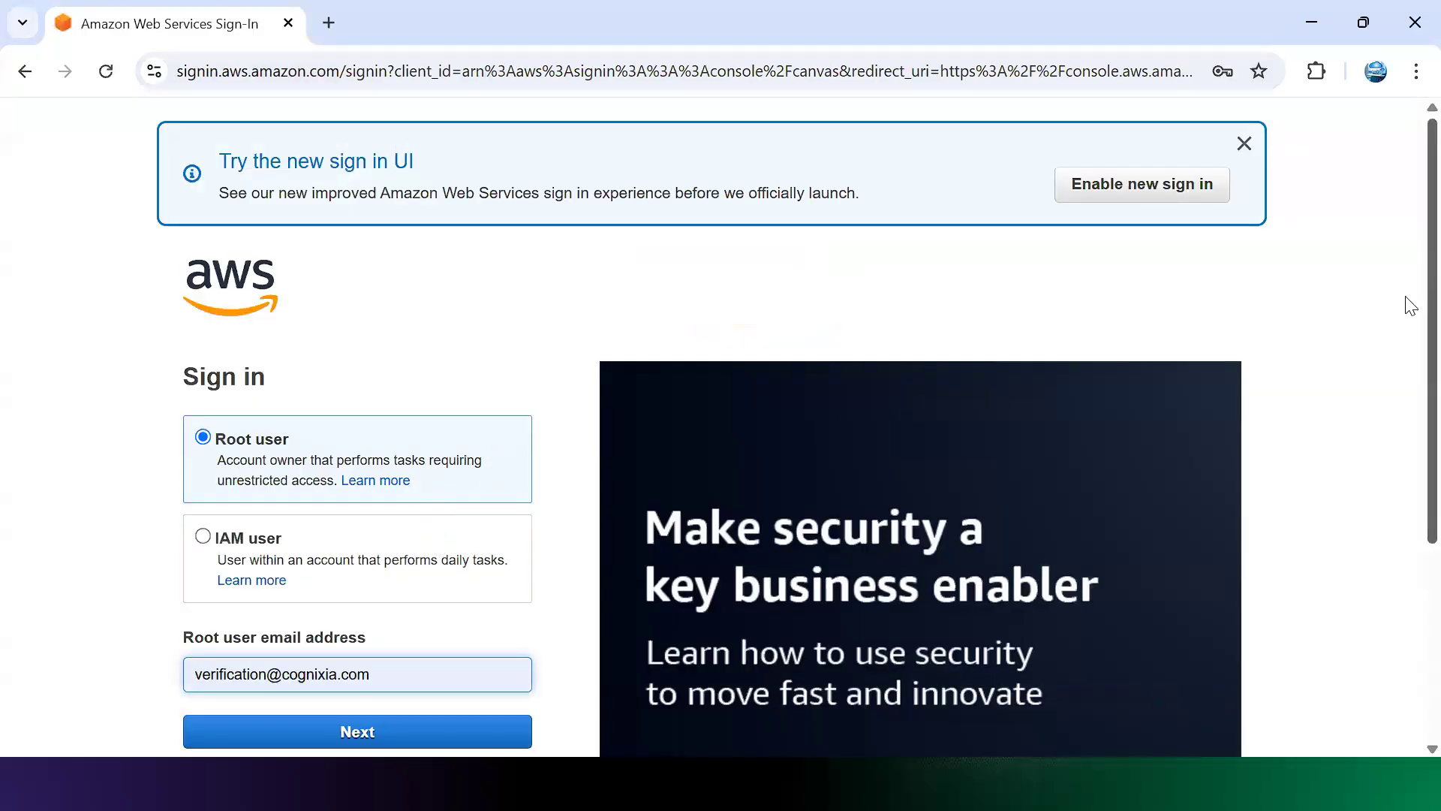
{"action": "scroll", "coordinate": [1410, 305], "scroll_direction": "down", "scroll_amount": 3}
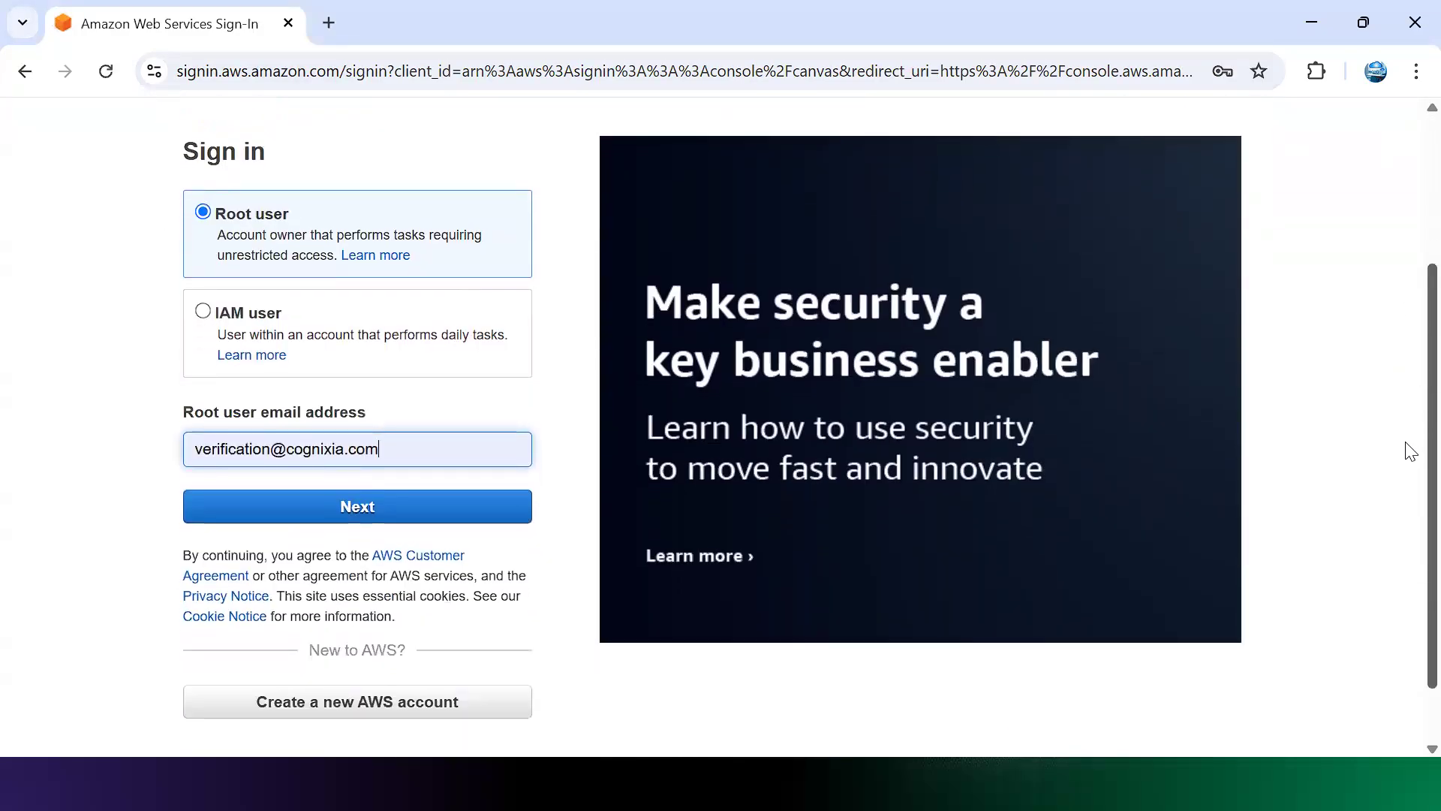
{"action": "triple_click", "coordinate": [421, 461]}
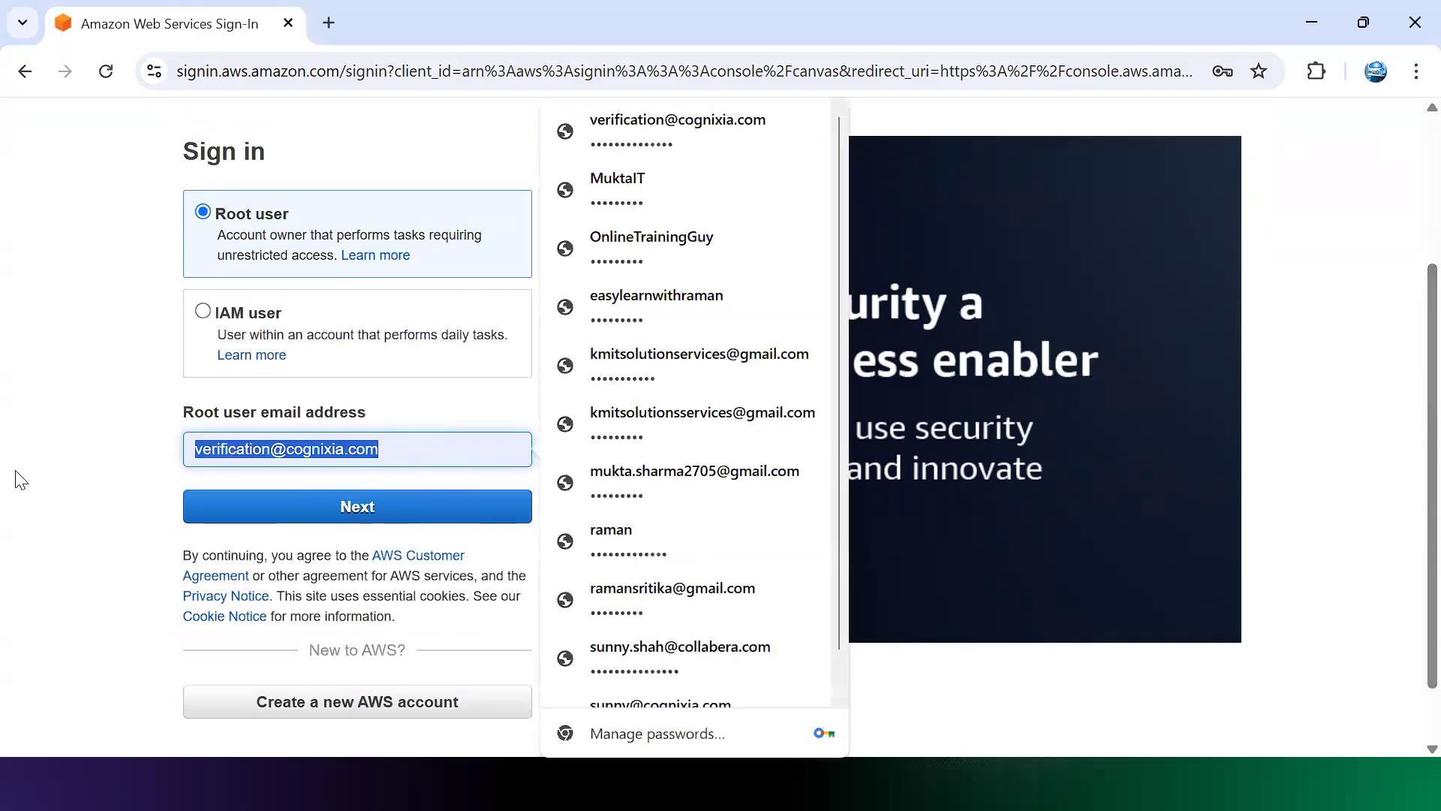
{"action": "key", "text": "BackSpace"}
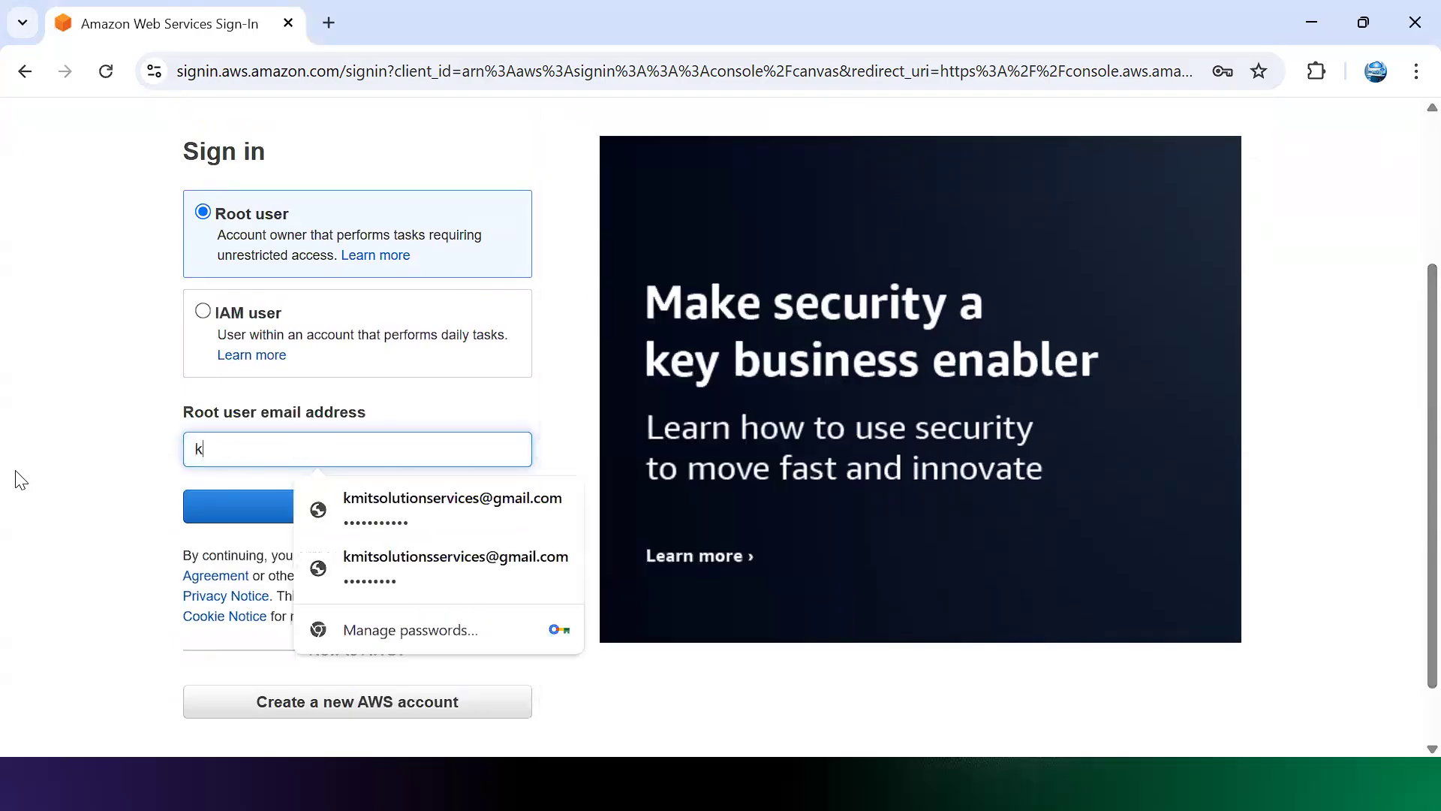
{"action": "left_click", "coordinate": [341, 511]}
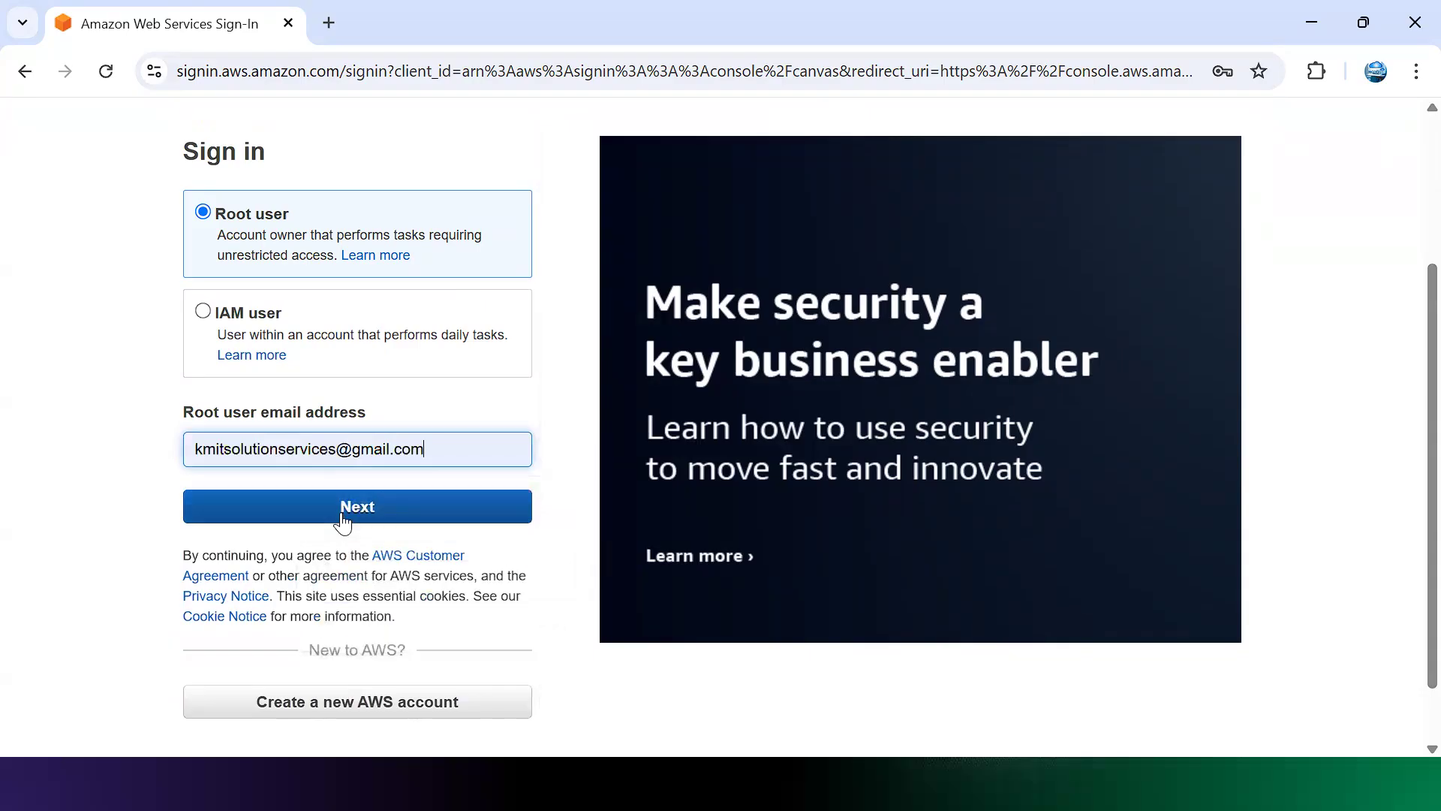
Step: Continue, submit the root sign-in and enter the Windows Security PIN
{"action": "left_click", "coordinate": [342, 510]}
{"action": "left_click", "coordinate": [443, 363]}
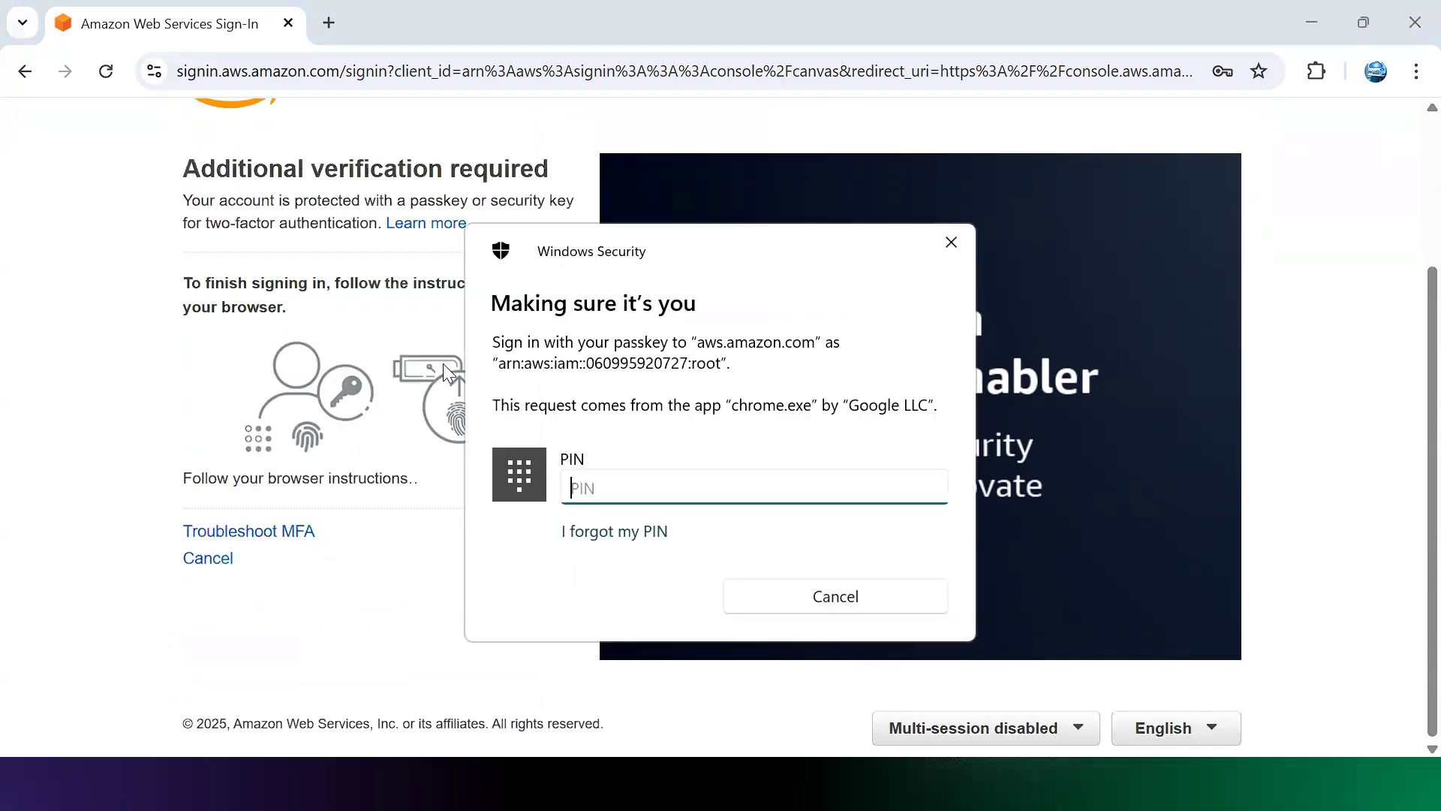
{"action": "type", "text": "••••••"}
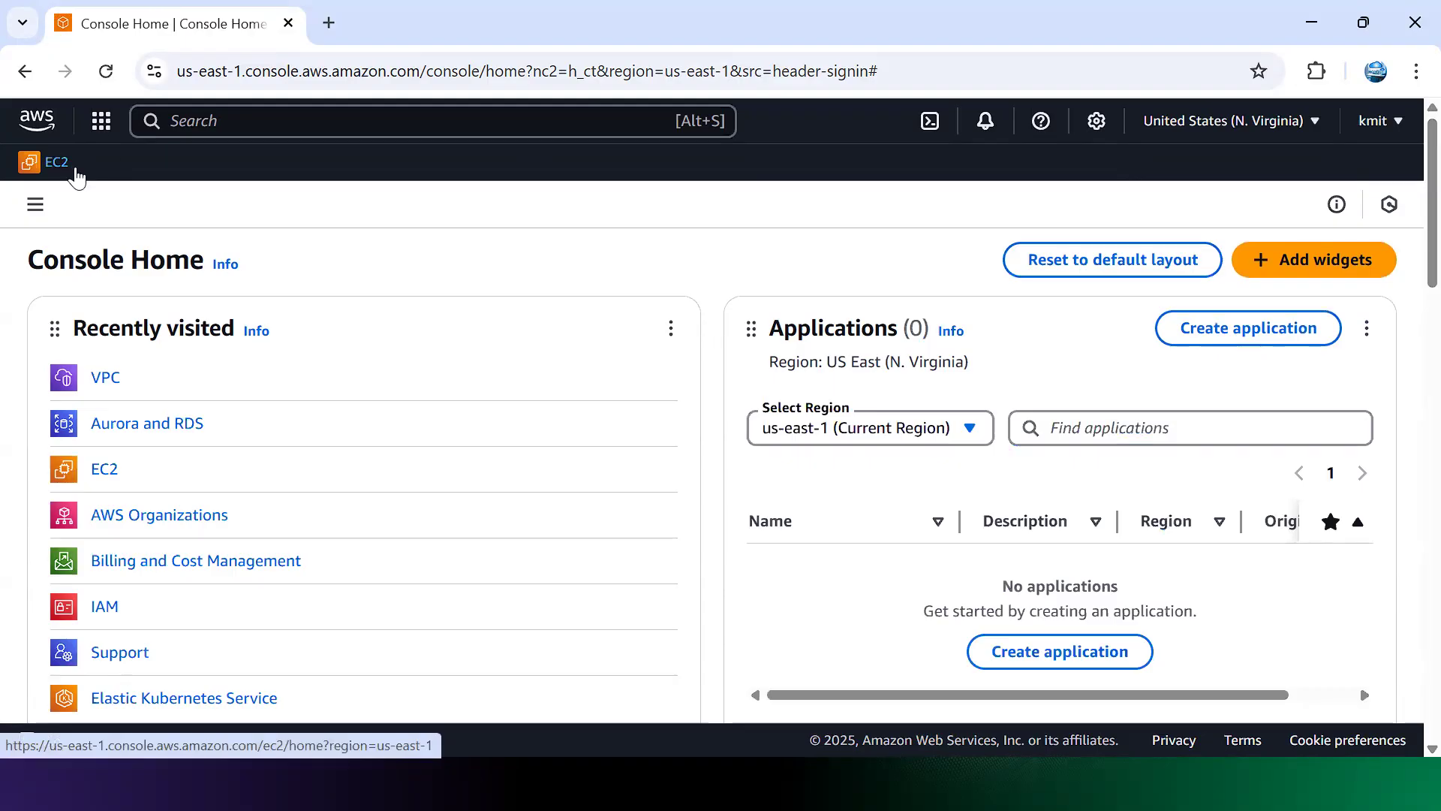
Step: Toggle EC2's favorite star under Services > Compute and open the EC2 dashboard
{"action": "left_click", "coordinate": [100, 127]}
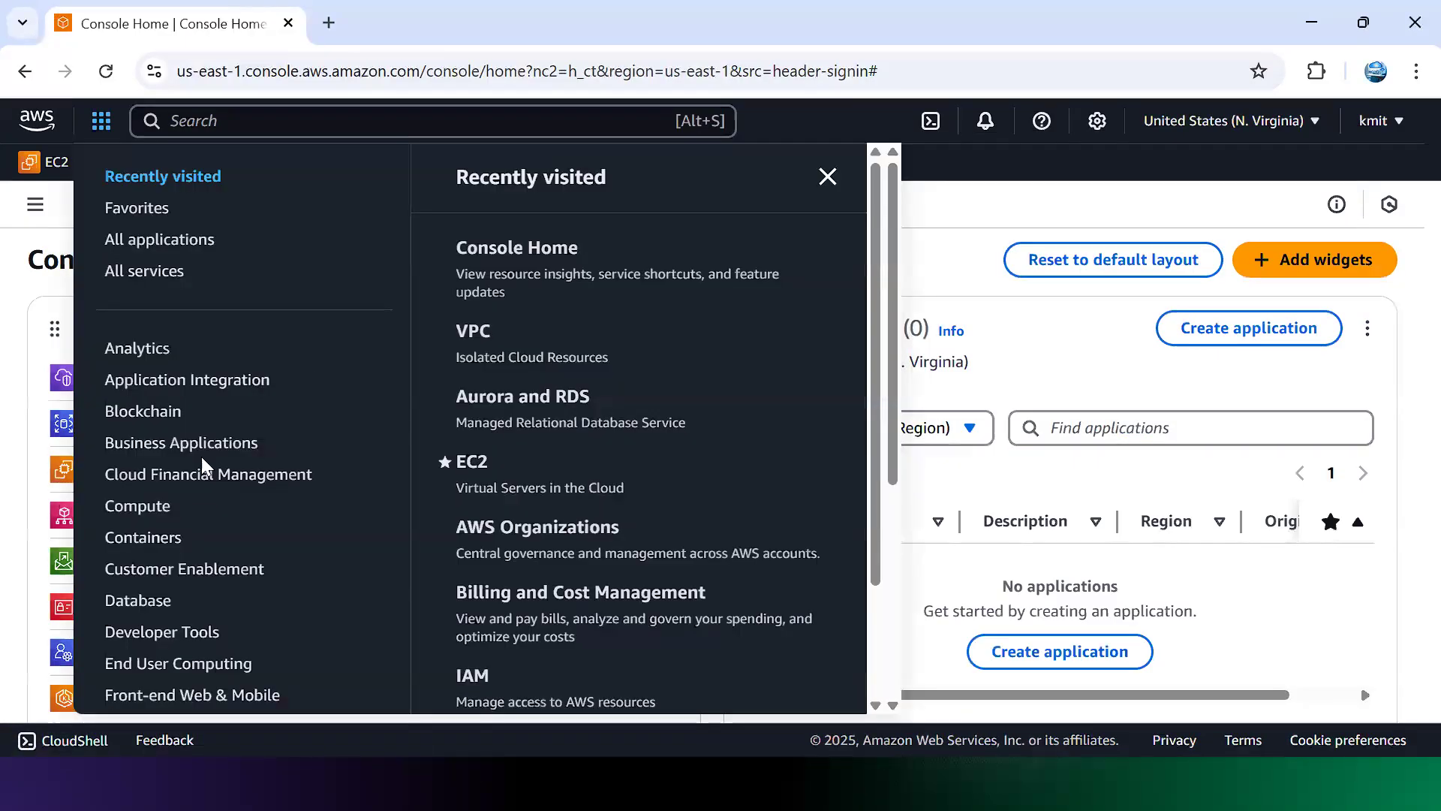
{"action": "left_click", "coordinate": [160, 506]}
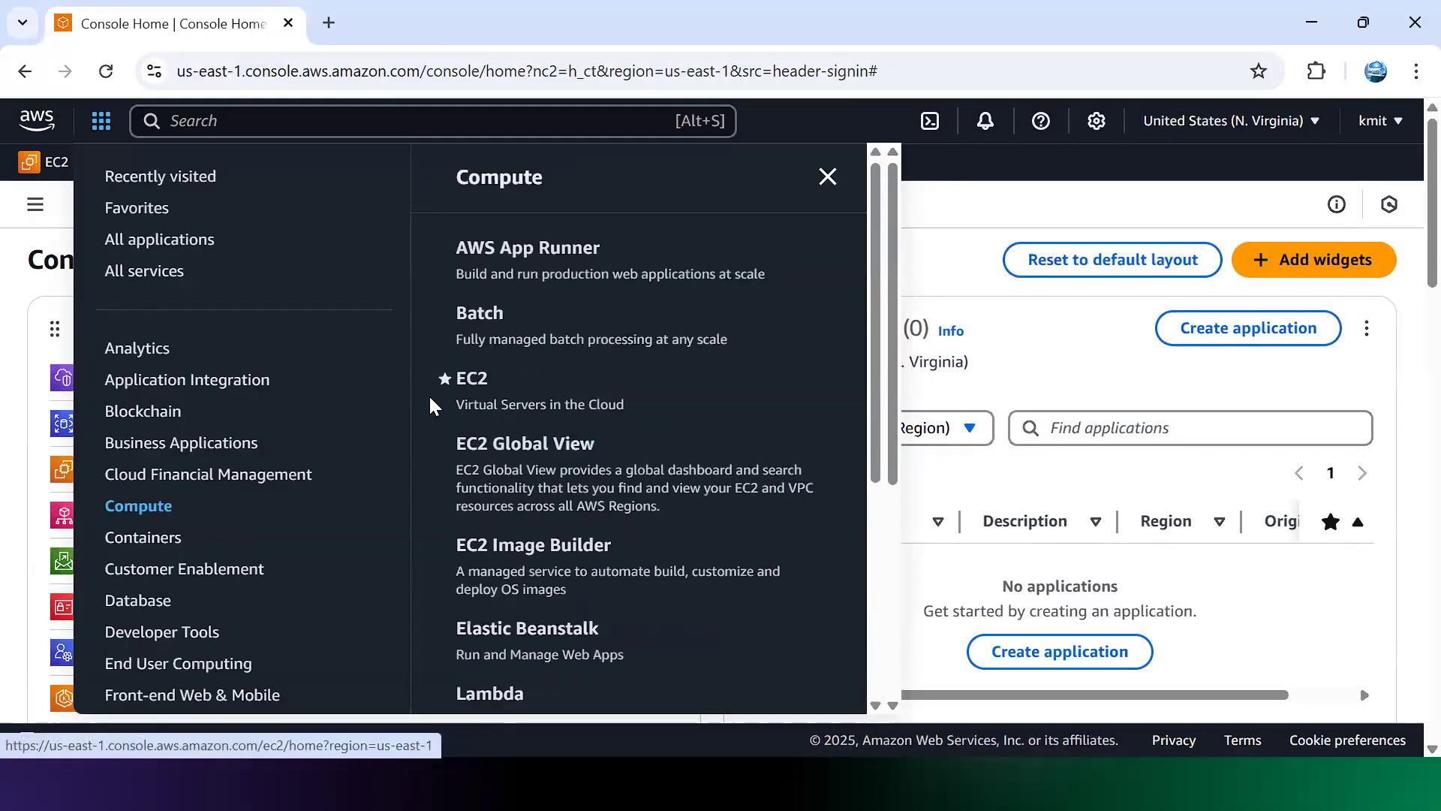
{"action": "left_click", "coordinate": [444, 380]}
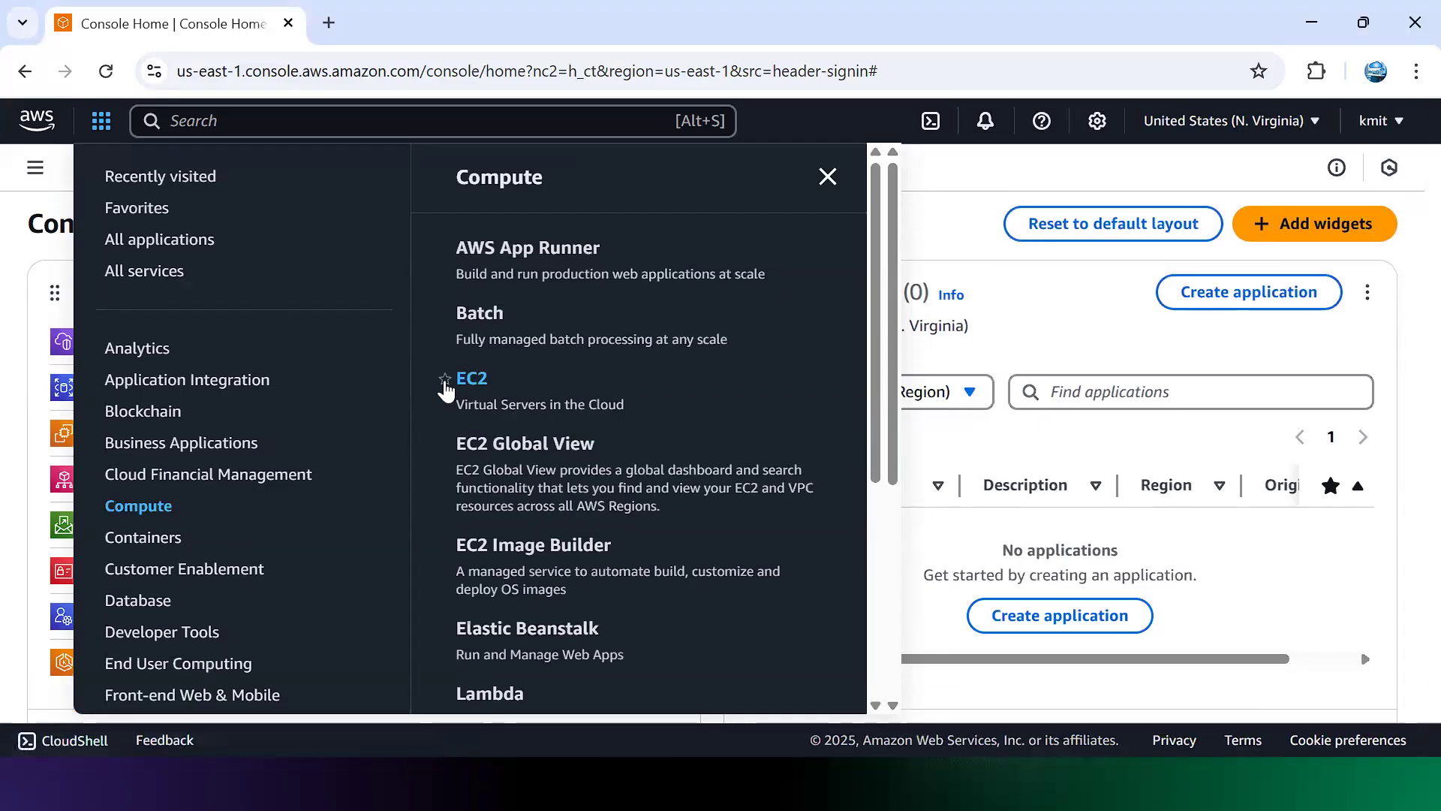
{"action": "left_click", "coordinate": [444, 380]}
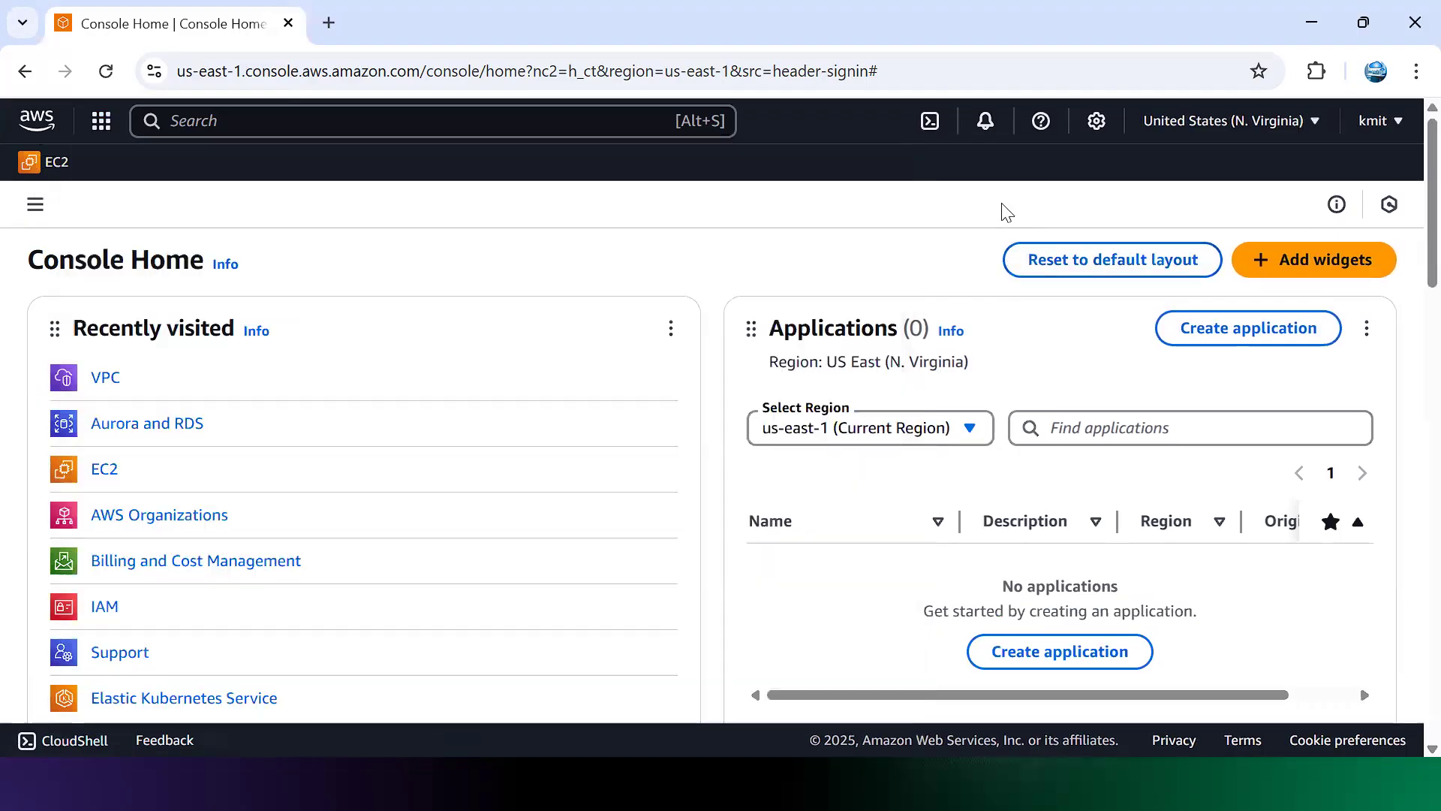
{"action": "left_click", "coordinate": [1002, 210]}
{"action": "left_click", "coordinate": [68, 163]}
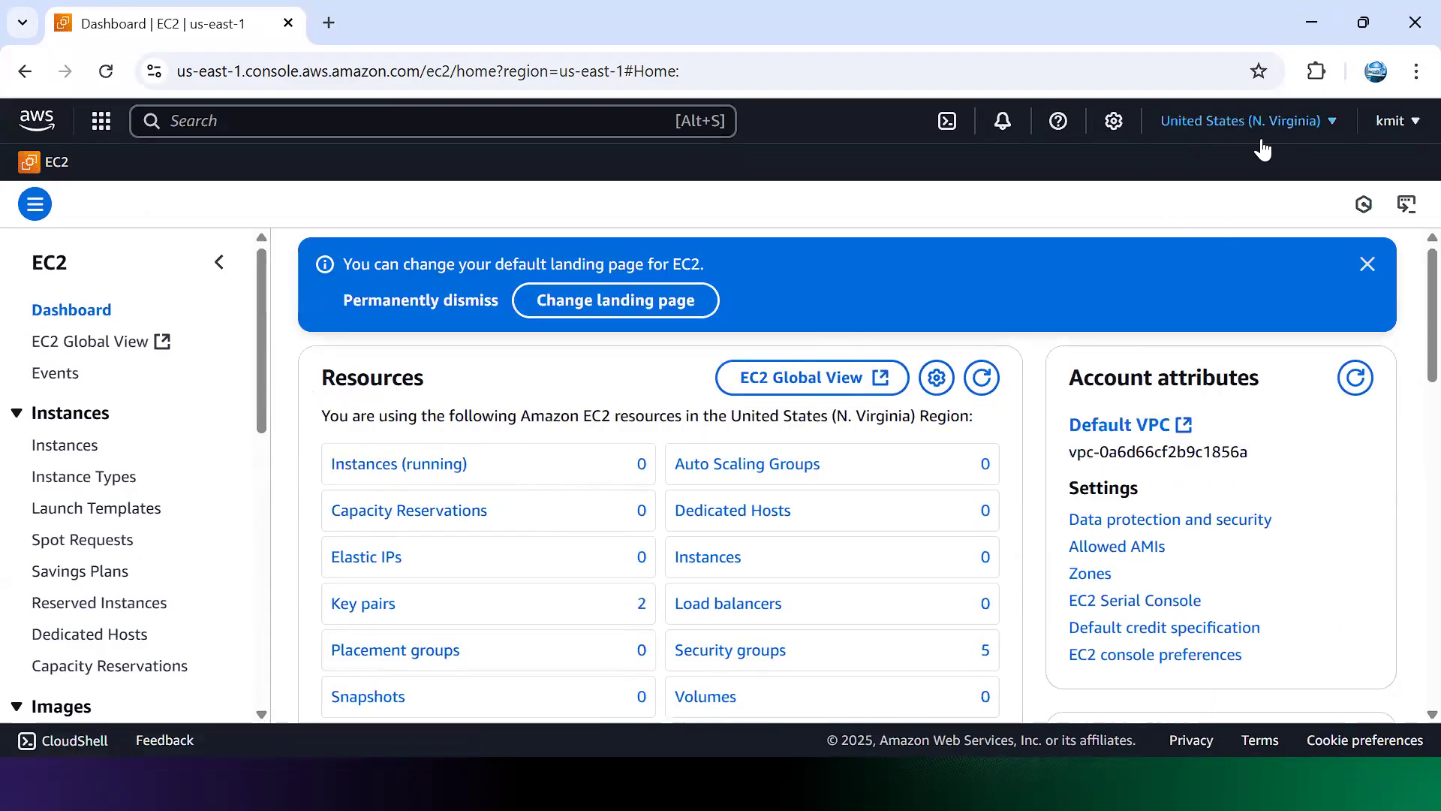
Step: Check the region list, keeping US East (N. Virginia), and open the empty Instances page
{"action": "left_click", "coordinate": [1333, 121]}
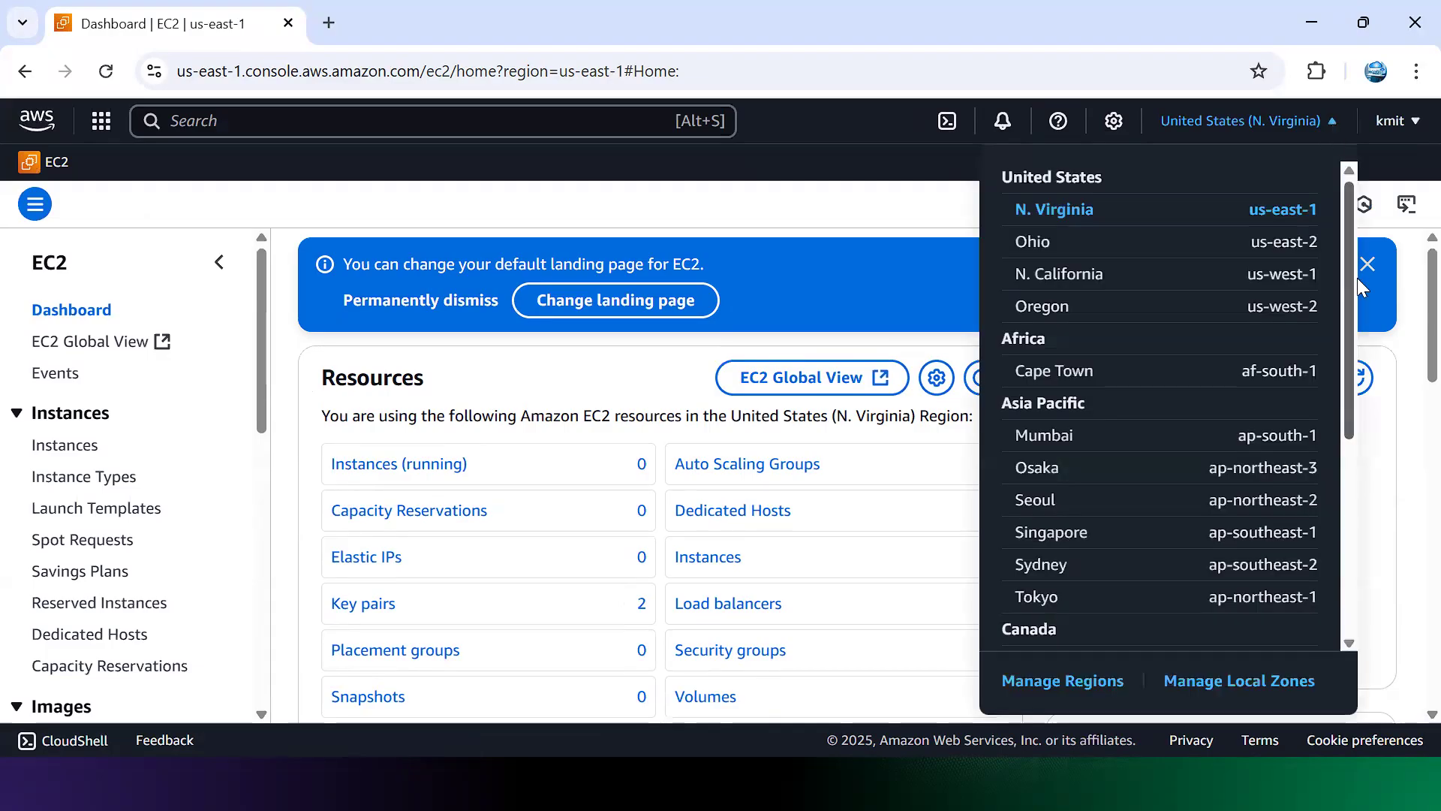
{"action": "mouse_move", "coordinate": [1347, 279]}
{"action": "left_mouse_down"}
{"action": "mouse_move", "coordinate": [1360, 503]}
{"action": "mouse_move", "coordinate": [1356, 286]}
{"action": "left_mouse_up"}
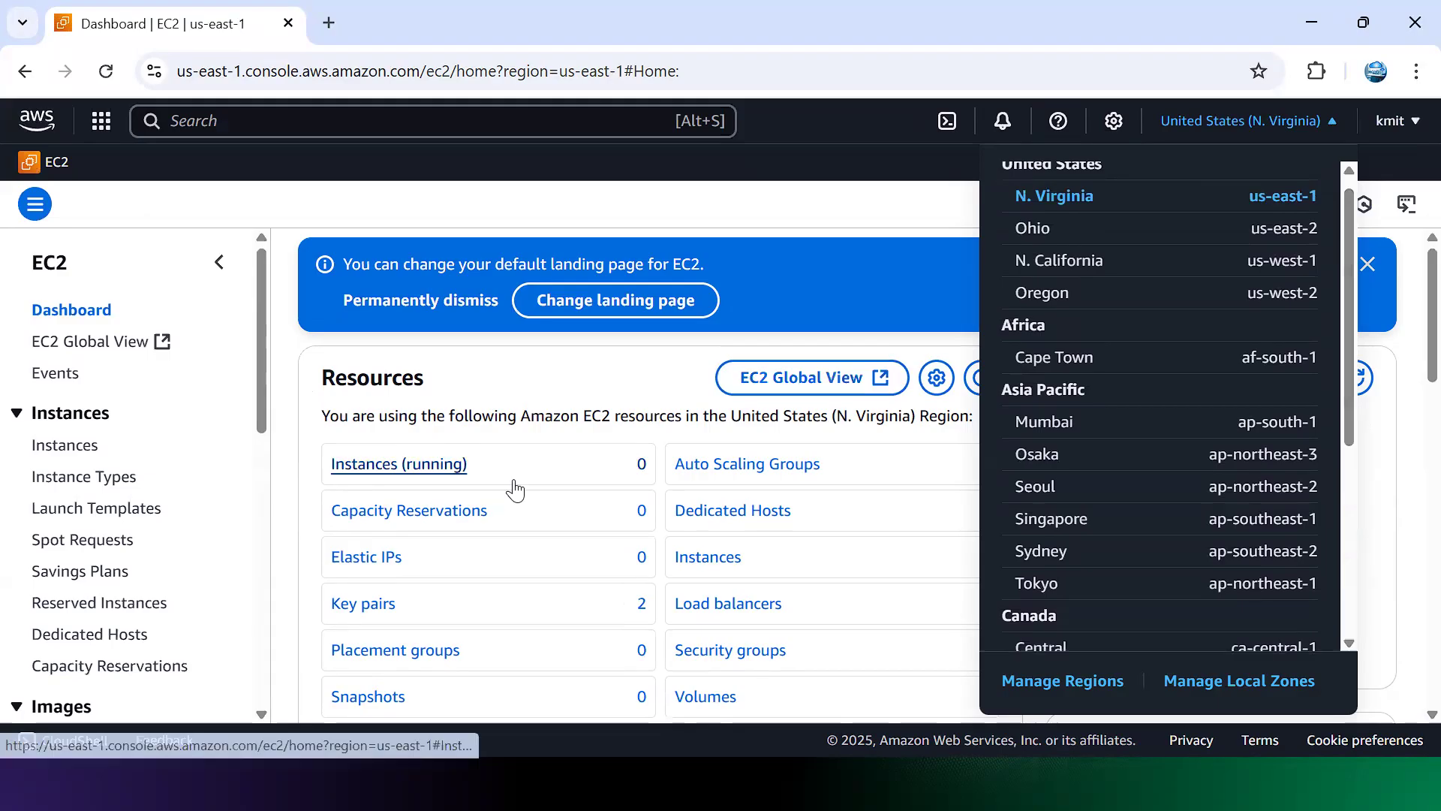
{"action": "left_click", "coordinate": [55, 435]}
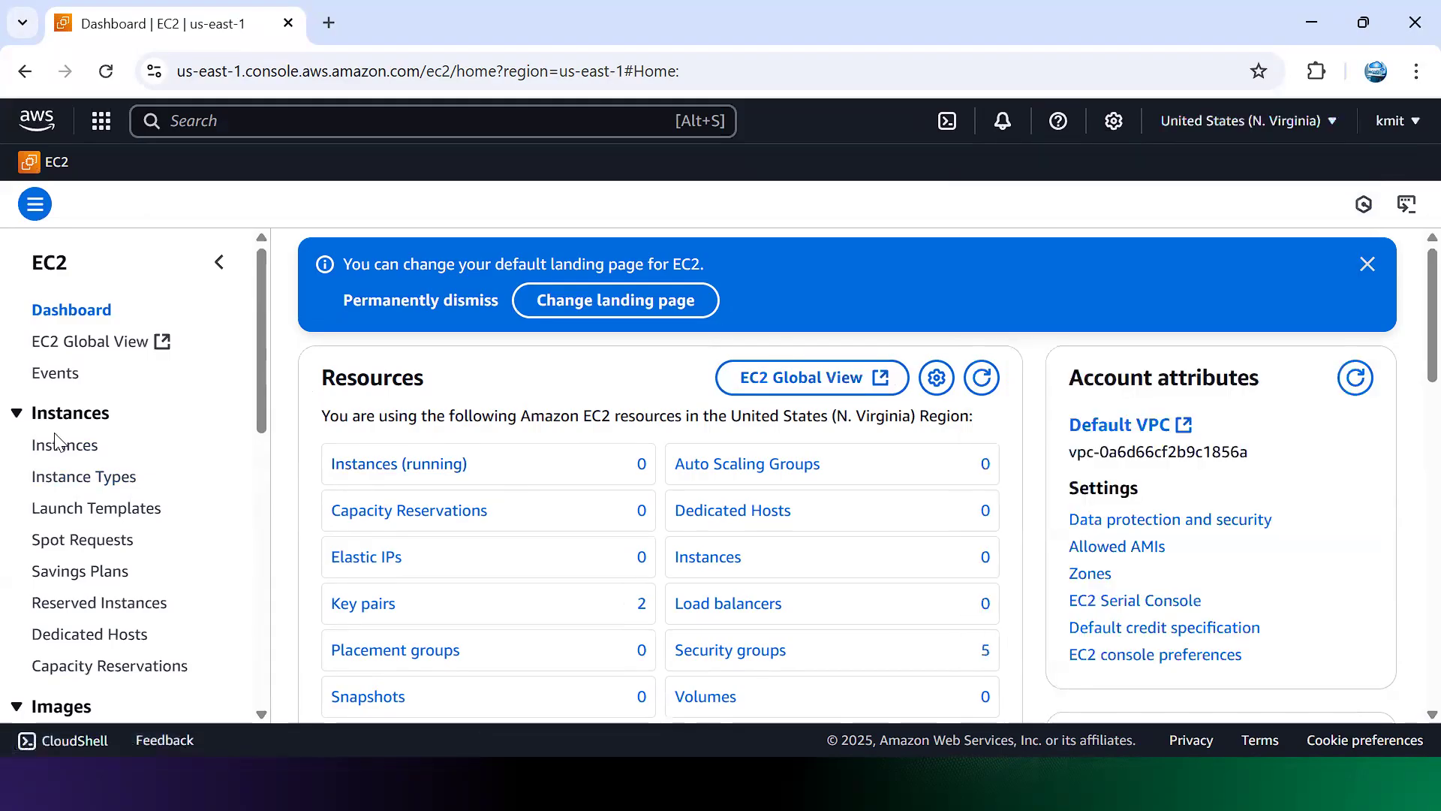
{"action": "left_click", "coordinate": [54, 447]}
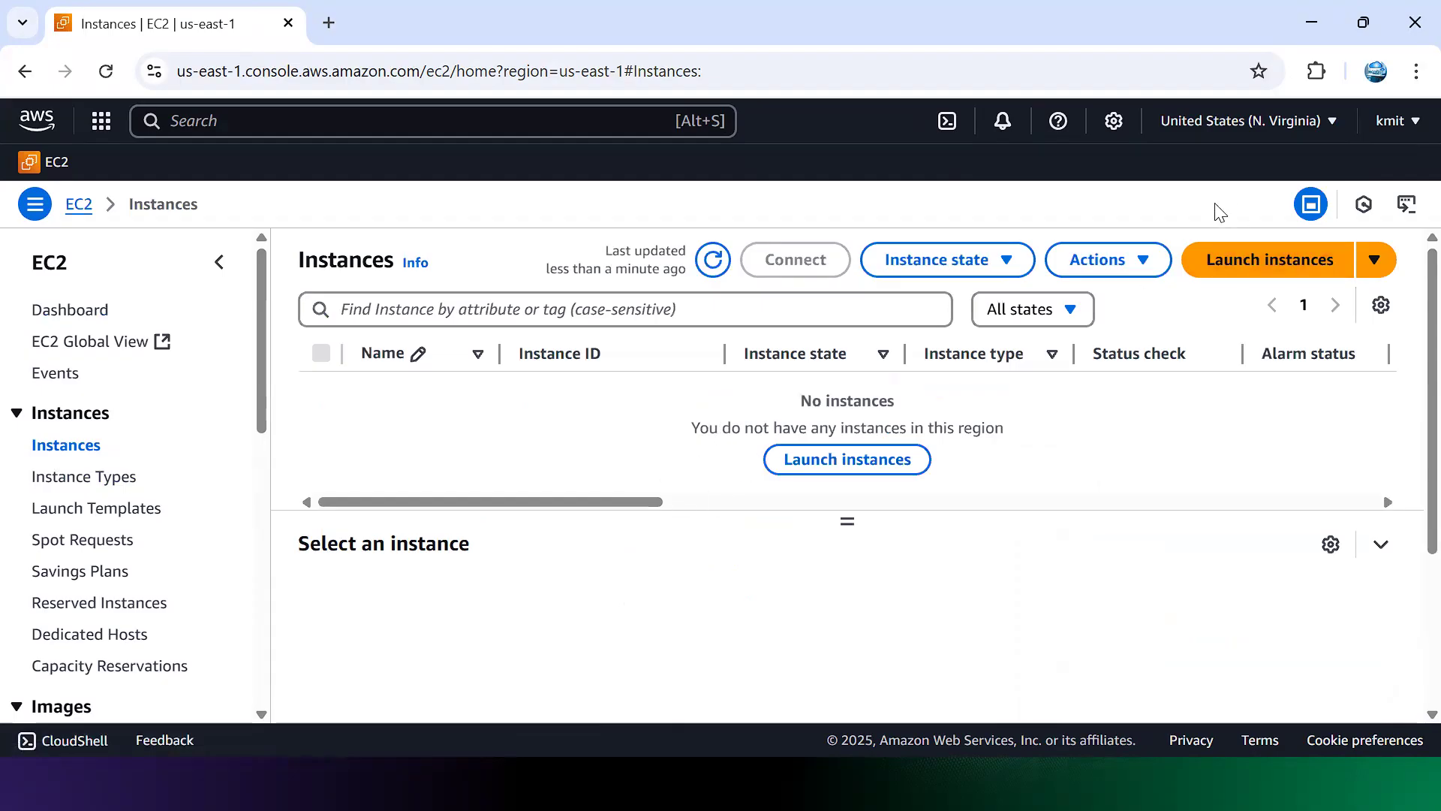
Step: Start launching a new instance and name it WebServer
{"action": "left_click", "coordinate": [1278, 270]}
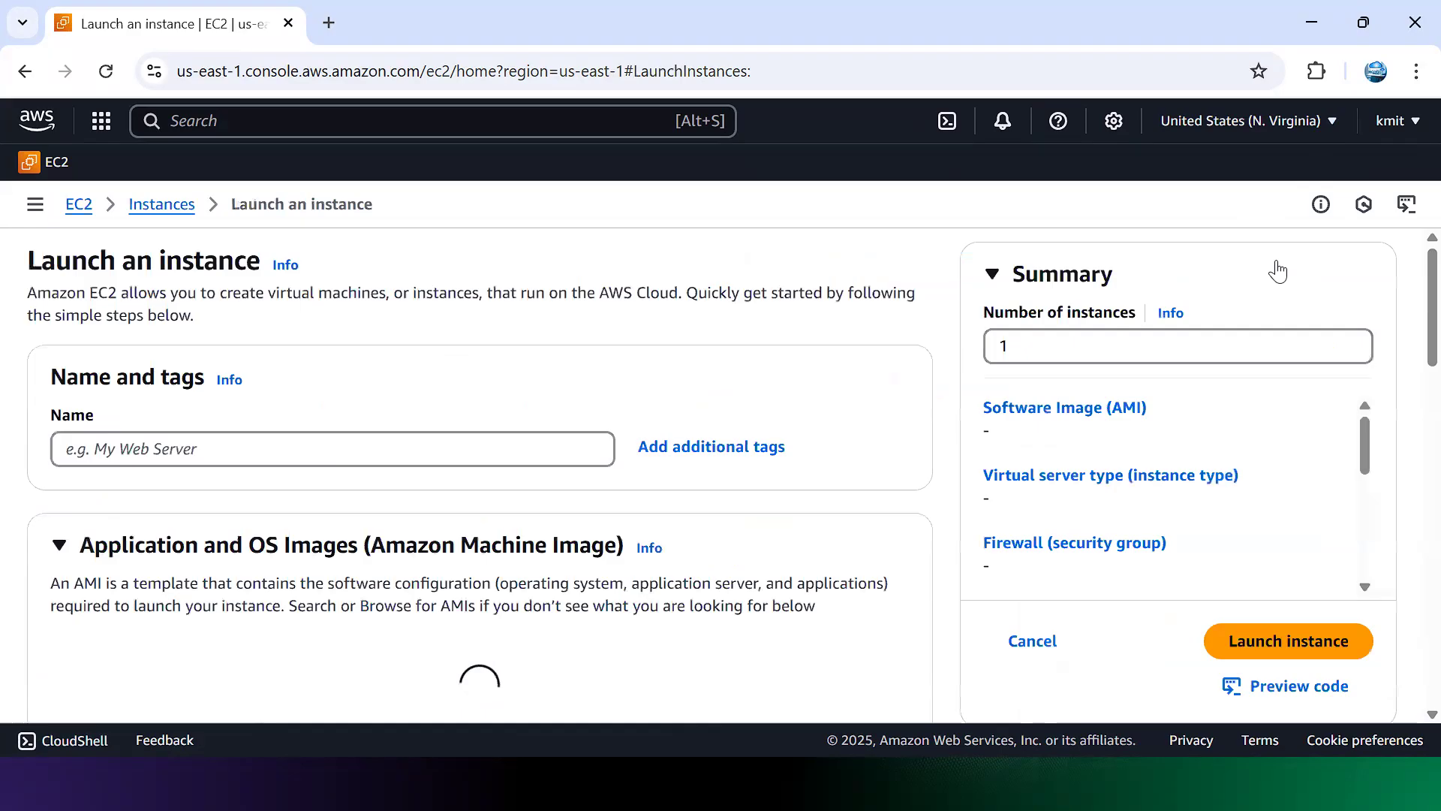
{"action": "left_click", "coordinate": [532, 433]}
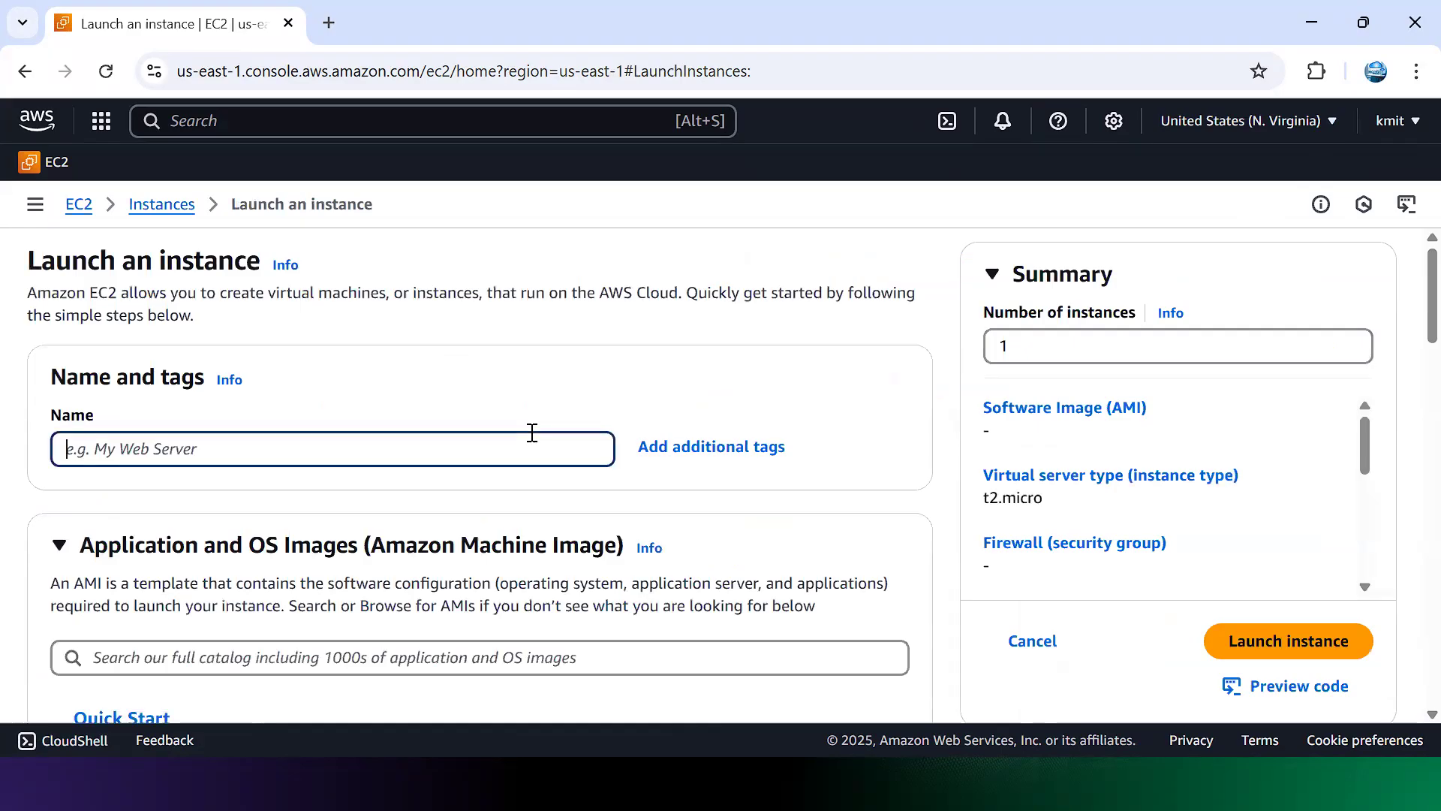
{"action": "type", "text": "WebServer"}
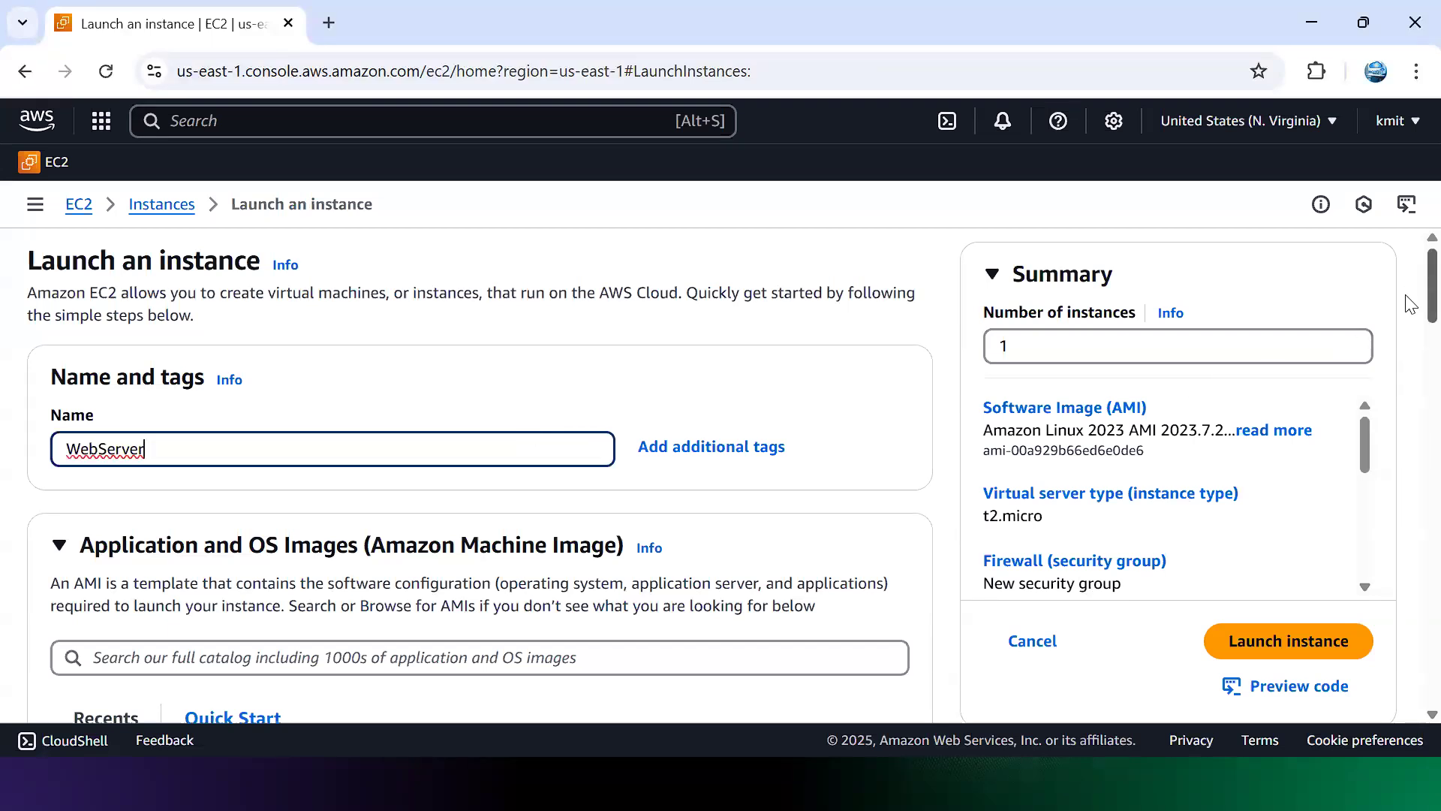
Step: Choose the Ubuntu Server 24.04 LTS image and reach the t2.micro instance type
{"action": "scroll", "coordinate": [1409, 303], "scroll_direction": "down", "scroll_amount": 5}
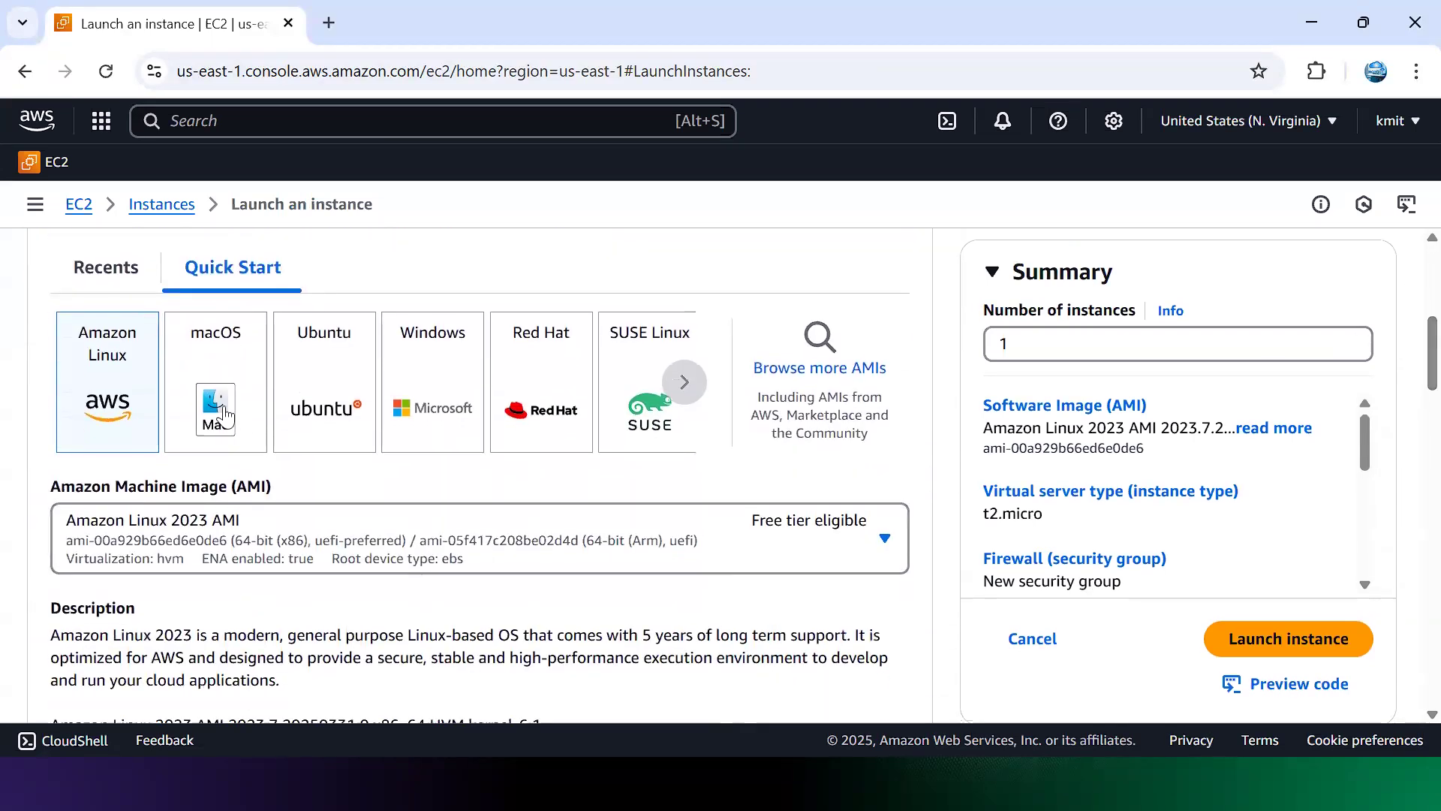
{"action": "left_click", "coordinate": [341, 404]}
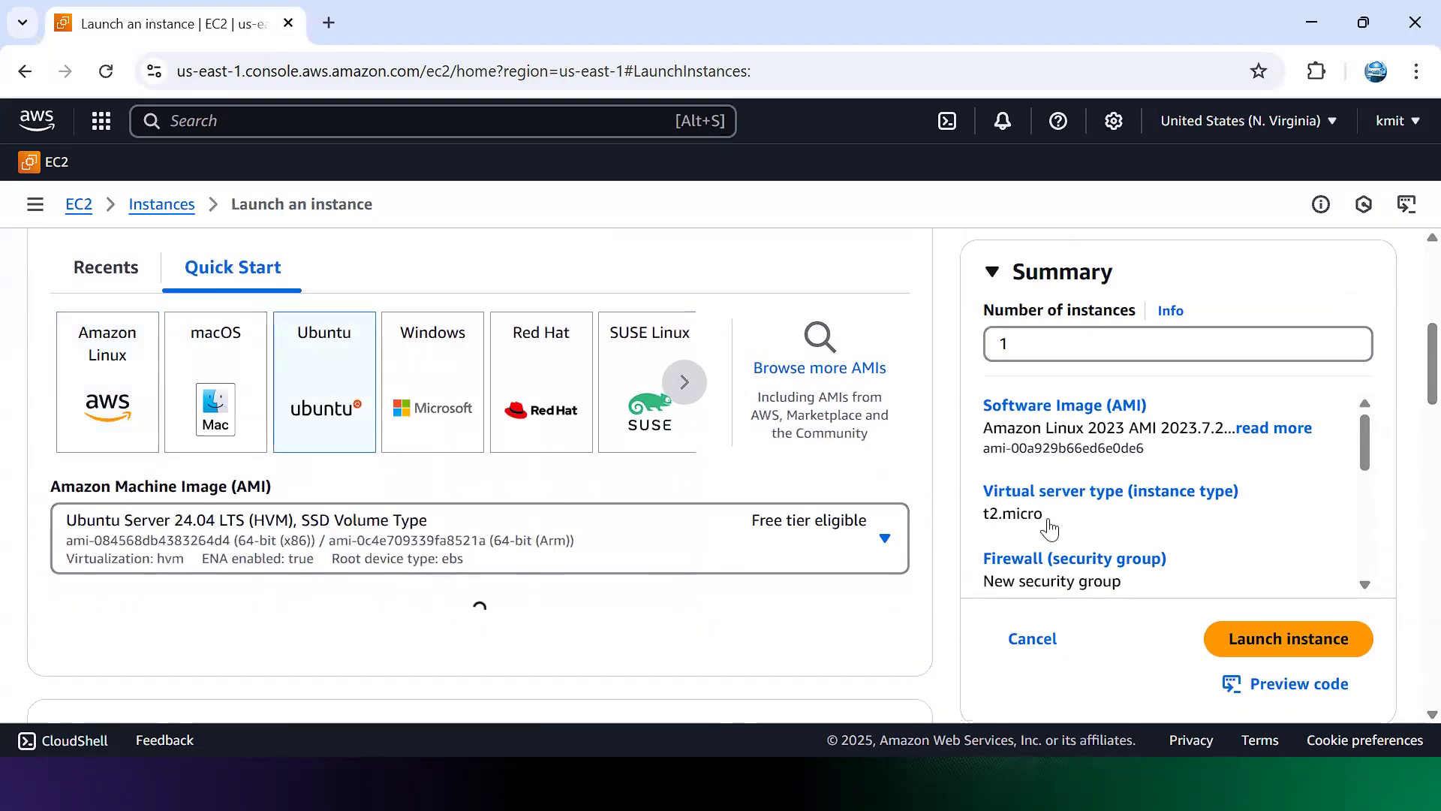
{"action": "scroll", "coordinate": [1415, 405], "scroll_direction": "down", "scroll_amount": 5}
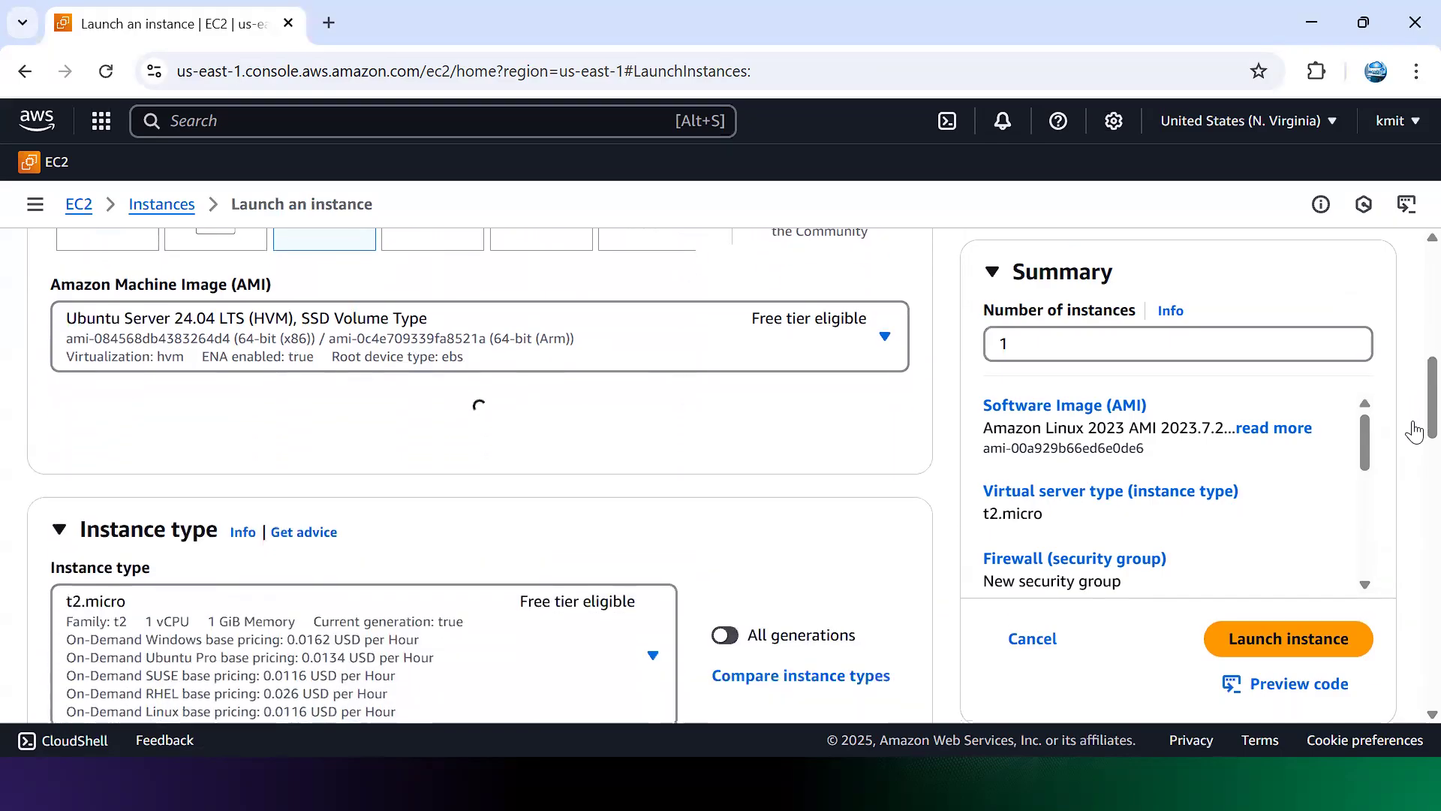
{"action": "scroll", "coordinate": [1411, 466], "scroll_direction": "down", "scroll_amount": 1}
{"action": "scroll", "coordinate": [1410, 467], "scroll_direction": "up", "scroll_amount": 2}
{"action": "scroll", "coordinate": [1409, 473], "scroll_direction": "down", "scroll_amount": 3}
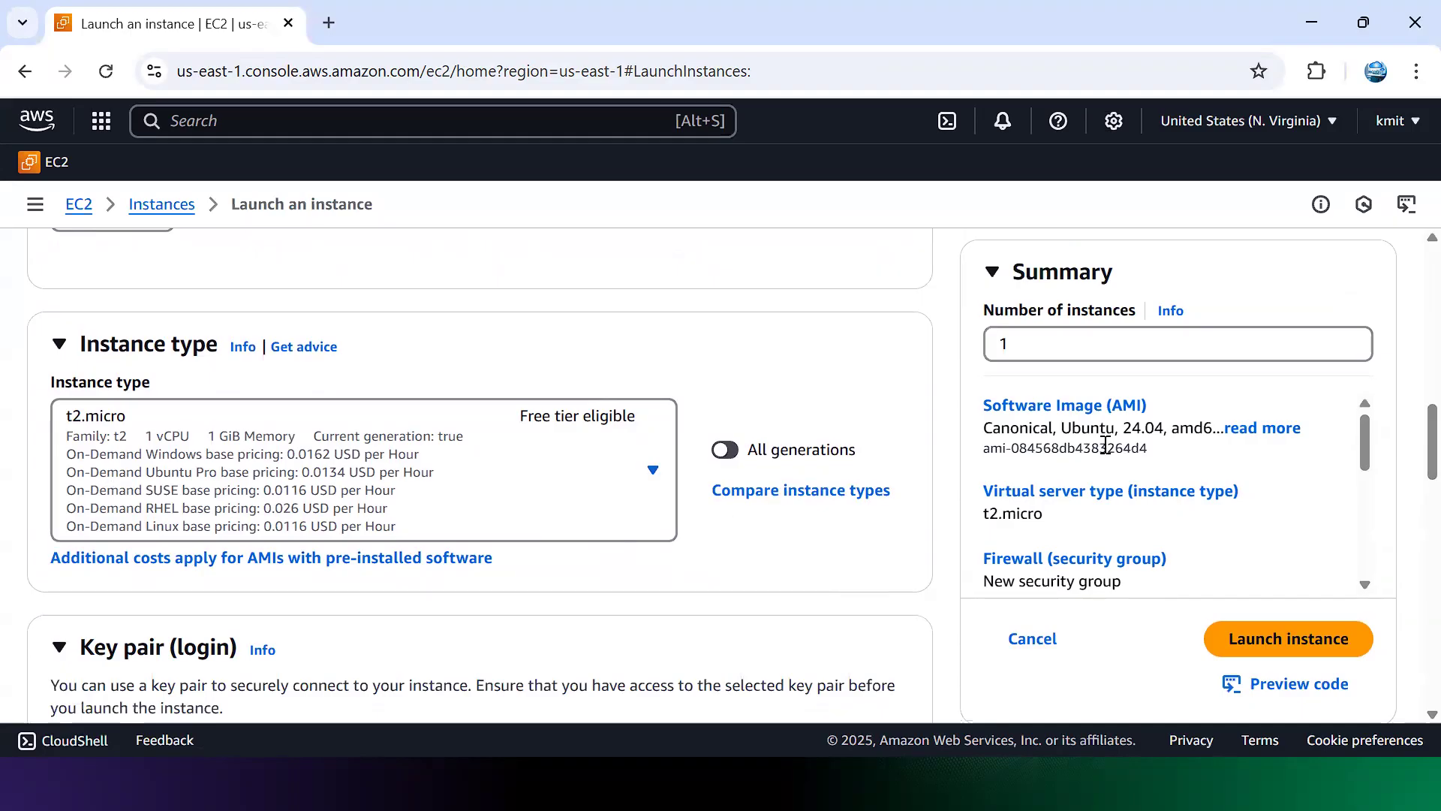
{"action": "scroll", "coordinate": [1411, 467], "scroll_direction": "down", "scroll_amount": 4}
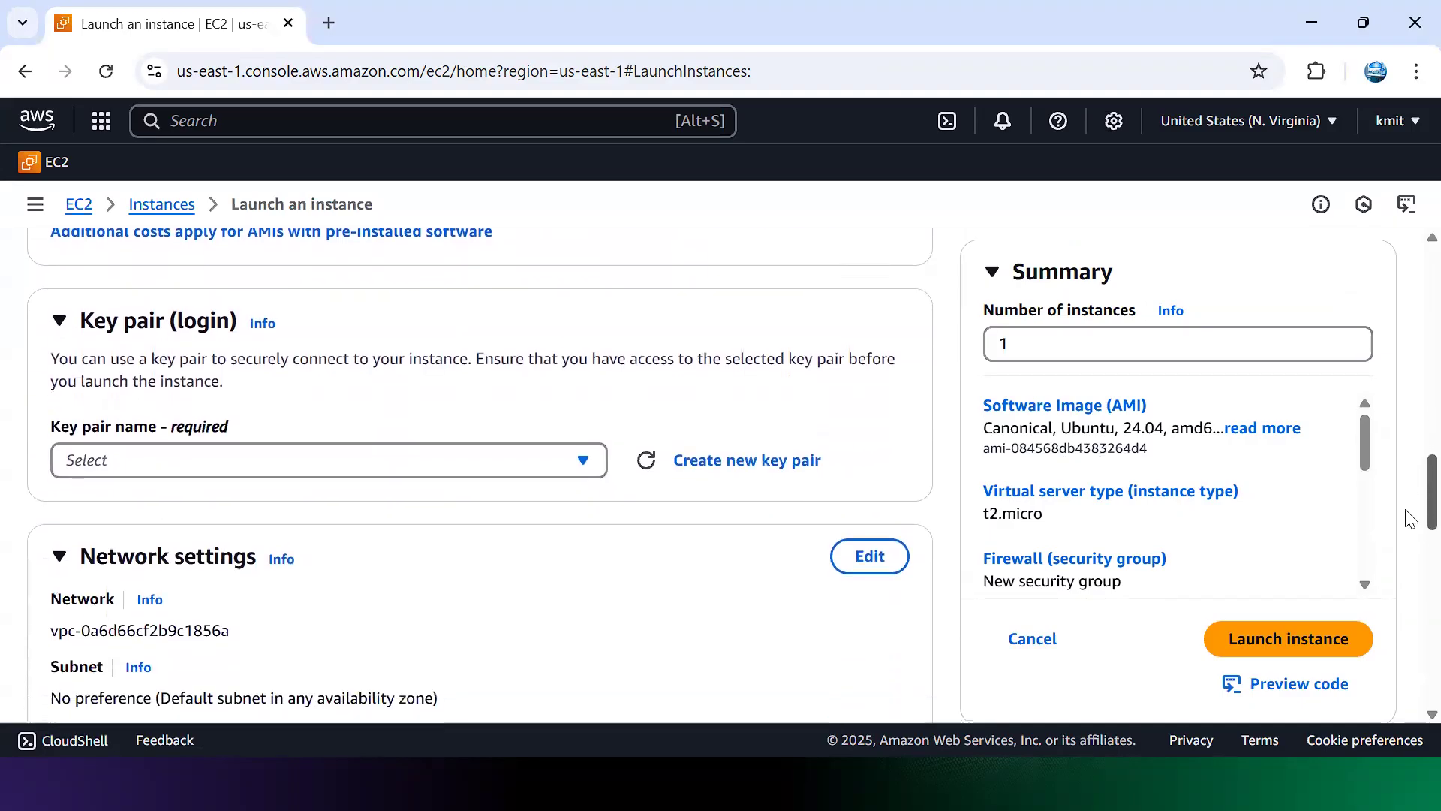
Step: Select an existing key pair for logging in to the instance
{"action": "left_click", "coordinate": [590, 463]}
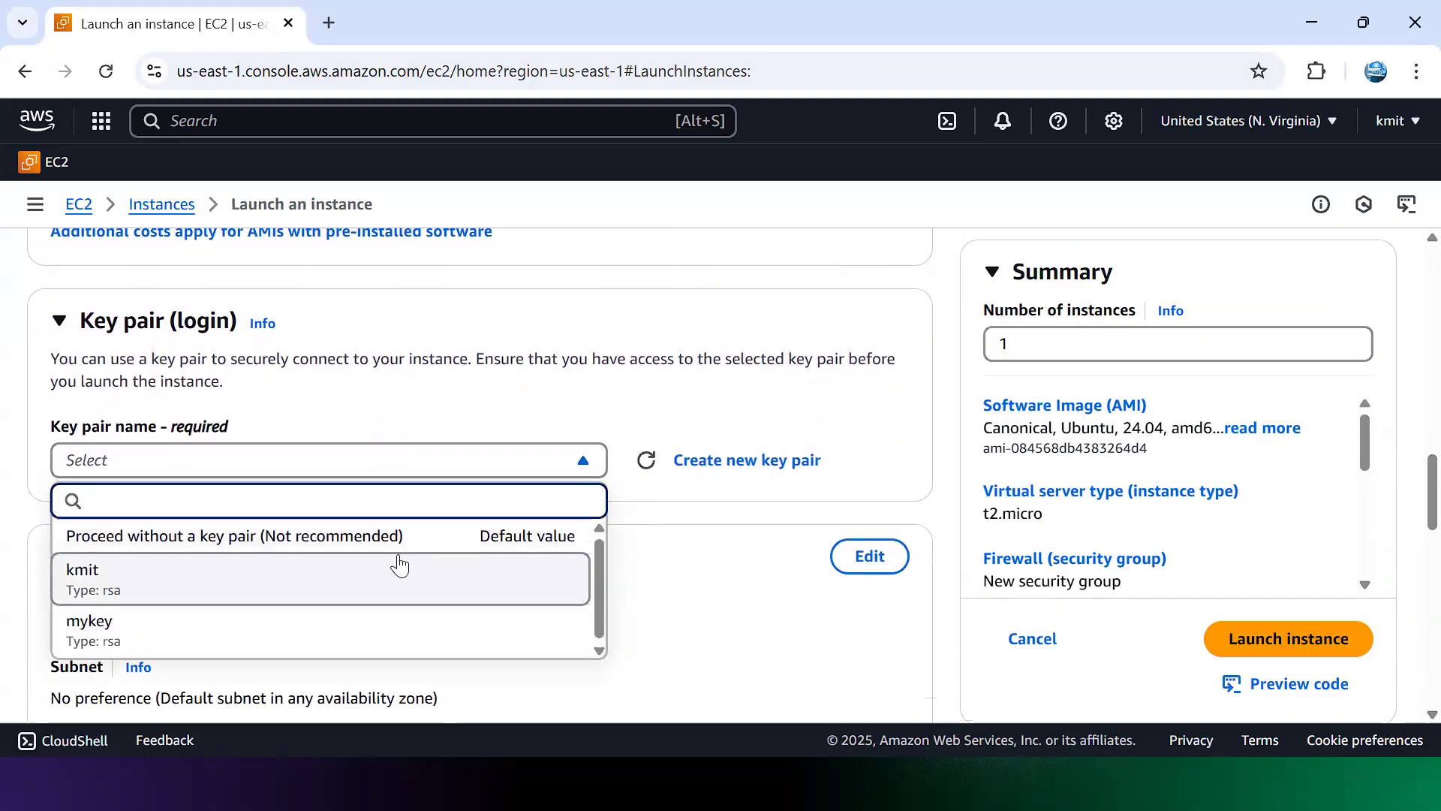
{"action": "left_click", "coordinate": [399, 564]}
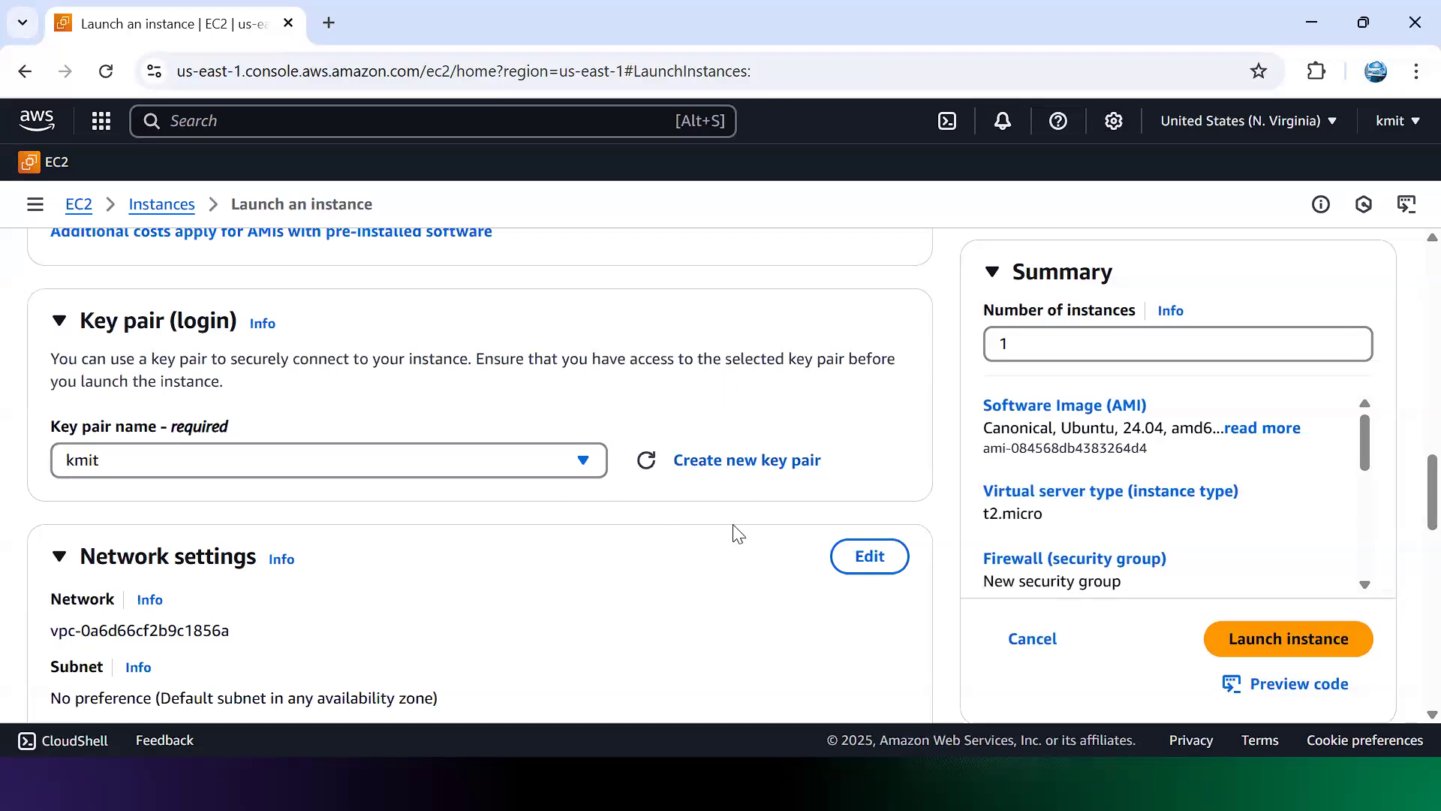
{"action": "left_click_drag", "start_coordinate": [1407, 476], "coordinate": [1407, 517]}
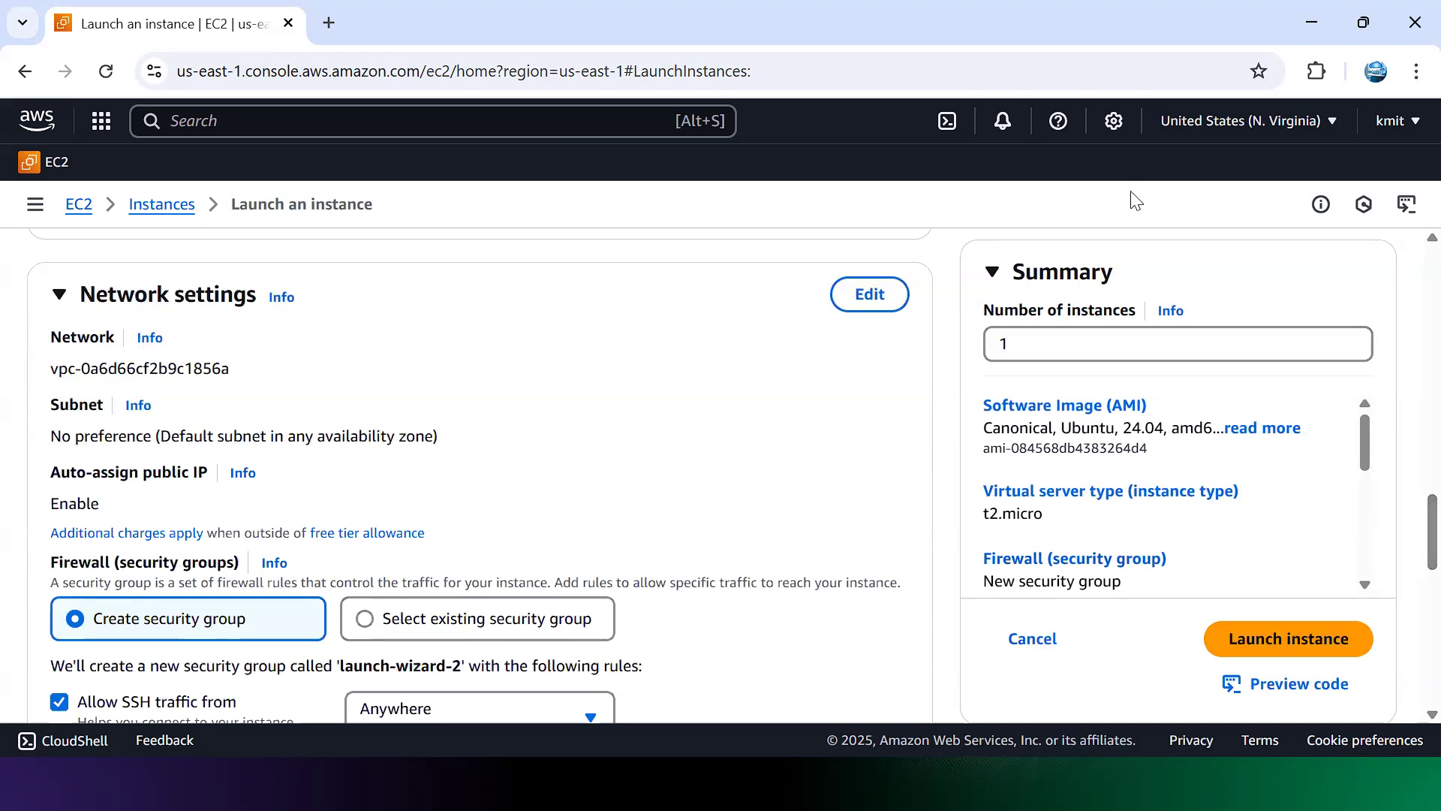
Step: Edit network settings and name the new security group 'Webserver Only'
{"action": "left_click", "coordinate": [870, 297]}
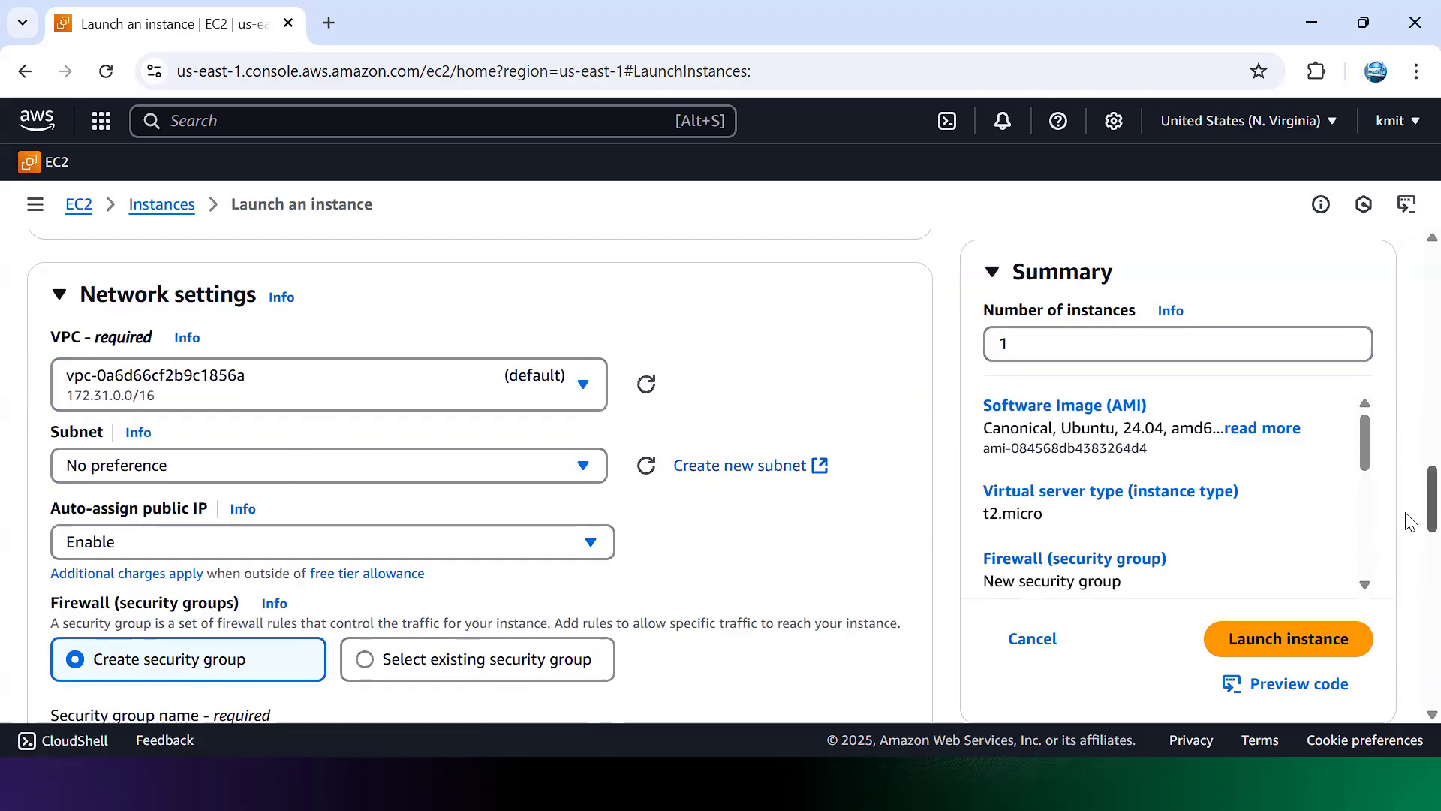
{"action": "scroll", "coordinate": [1407, 529], "scroll_direction": "down", "scroll_amount": 5}
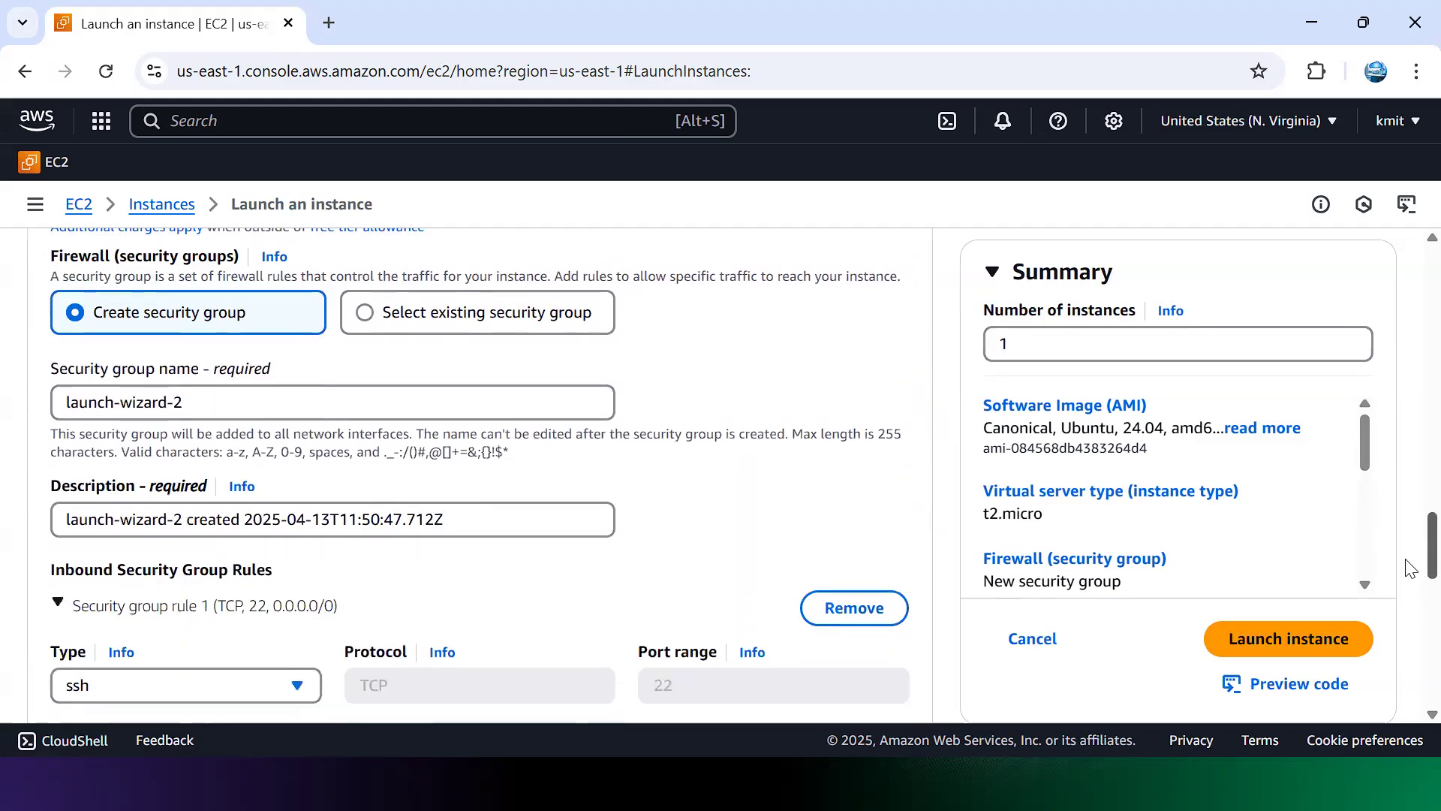
{"action": "left_click_drag", "start_coordinate": [246, 402], "coordinate": [4, 398]}
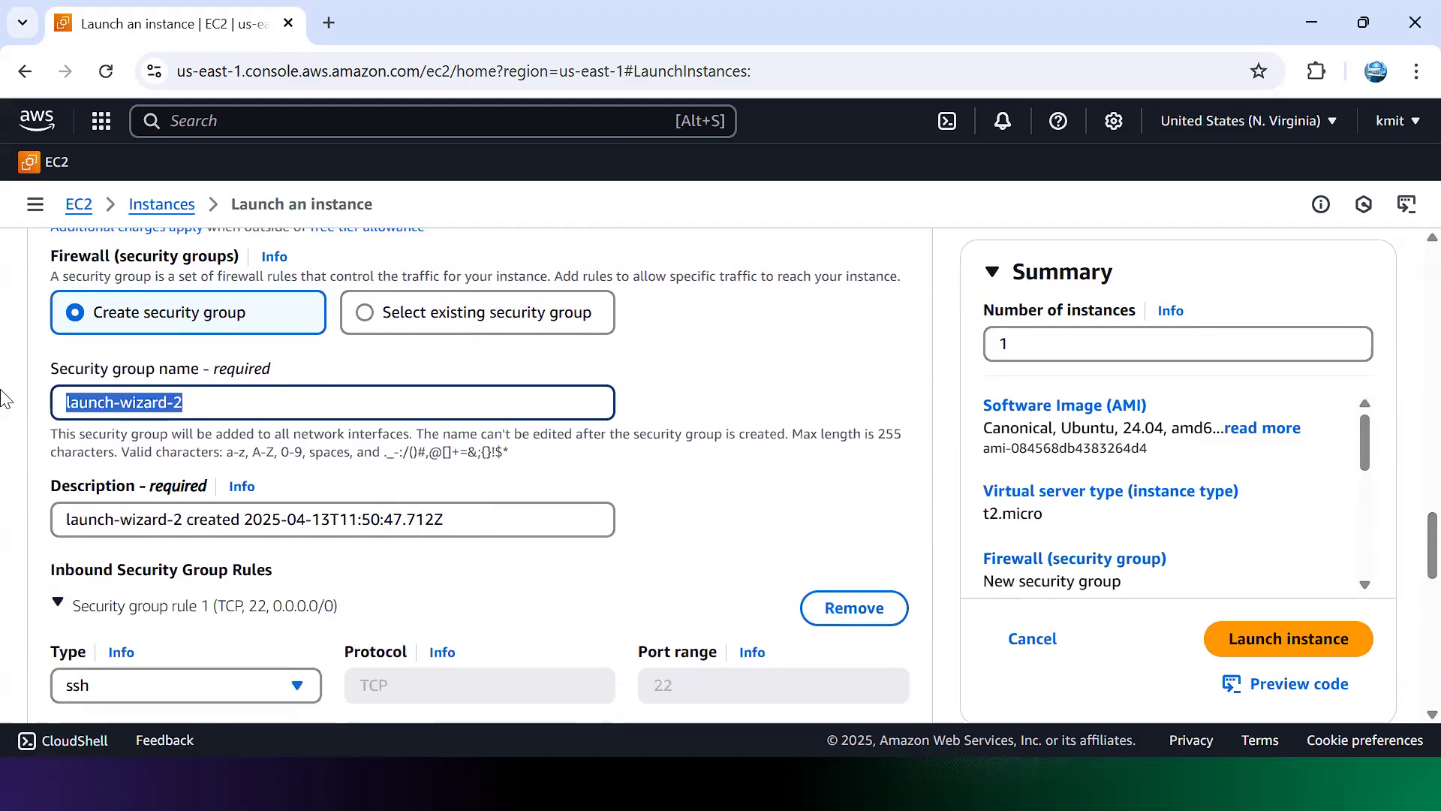
{"action": "type", "text": "W"}
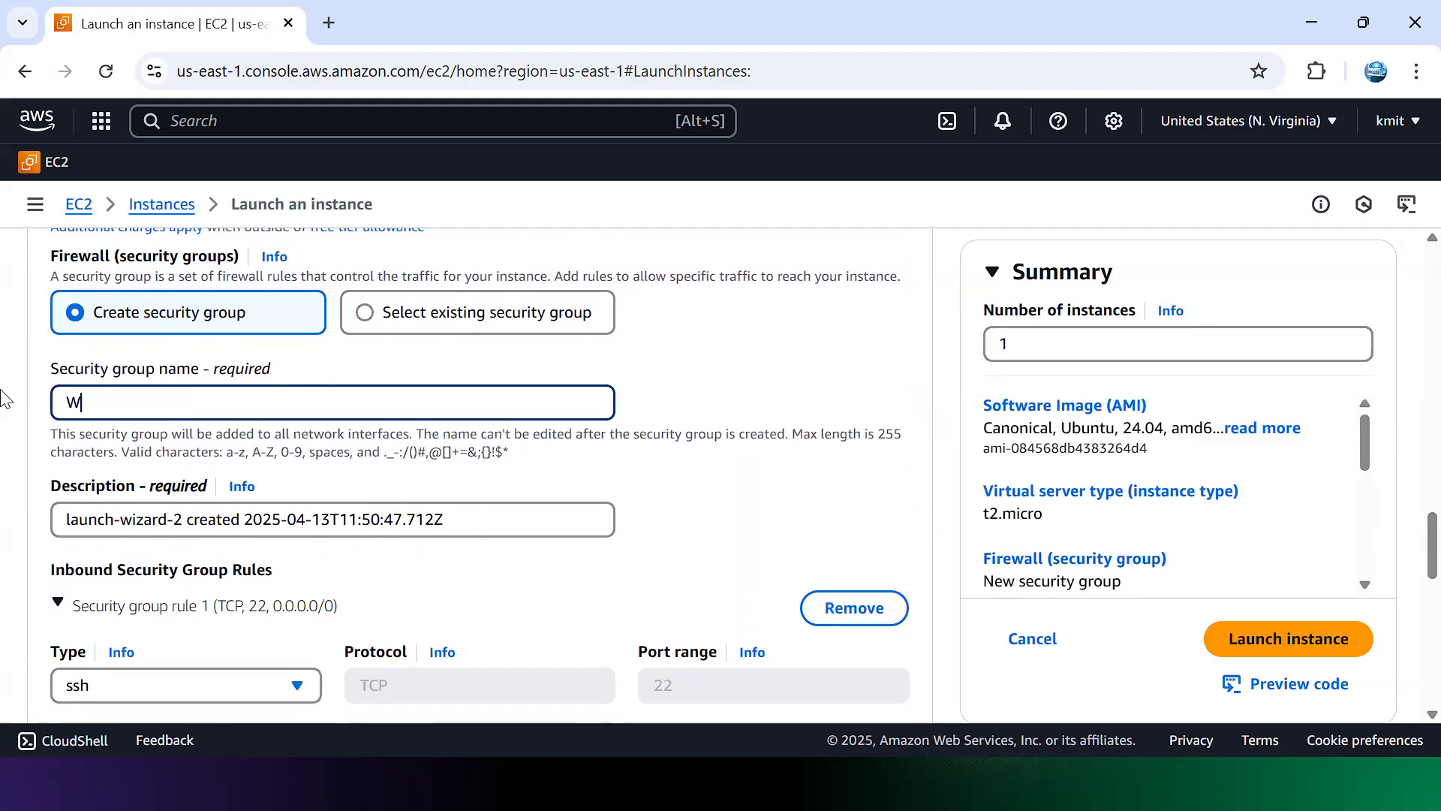
{"action": "type", "text": "ebserver"}
{"action": "left_click", "coordinate": [492, 521]}
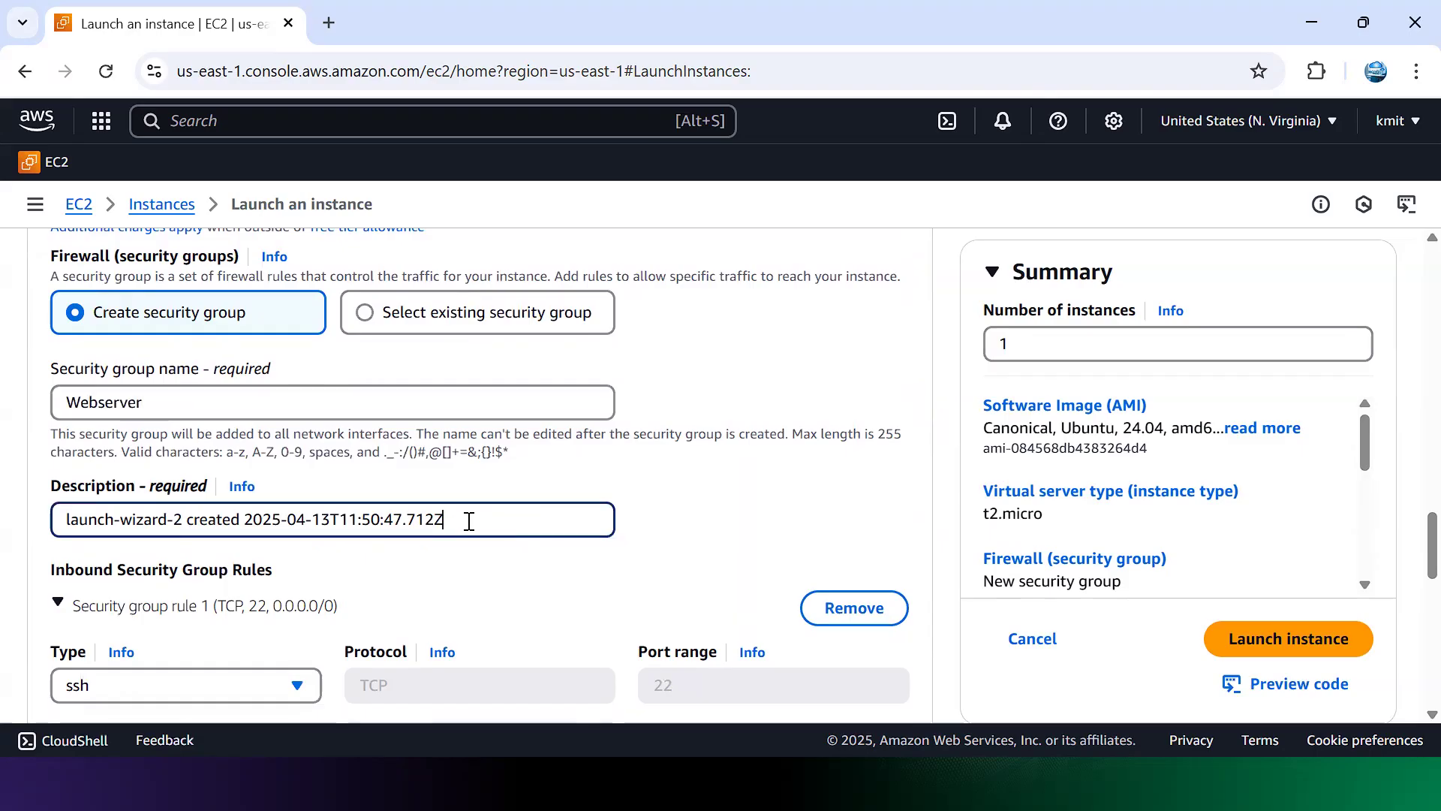
{"action": "left_click", "coordinate": [358, 408]}
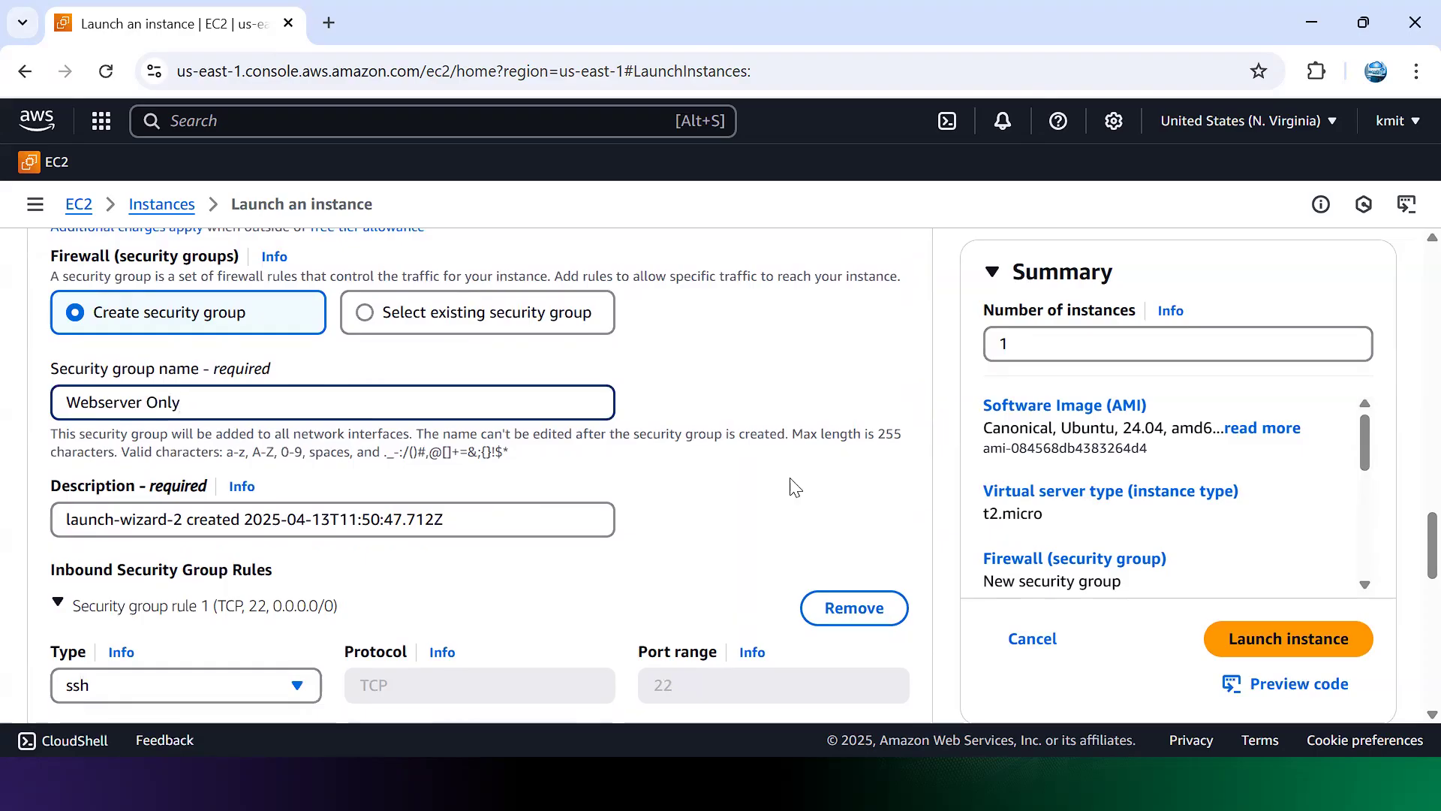
Step: Replace the security group description with 'Webserver HTTP Port only'
{"action": "left_click", "coordinate": [497, 523]}
{"action": "key", "text": "ctrl+a"}
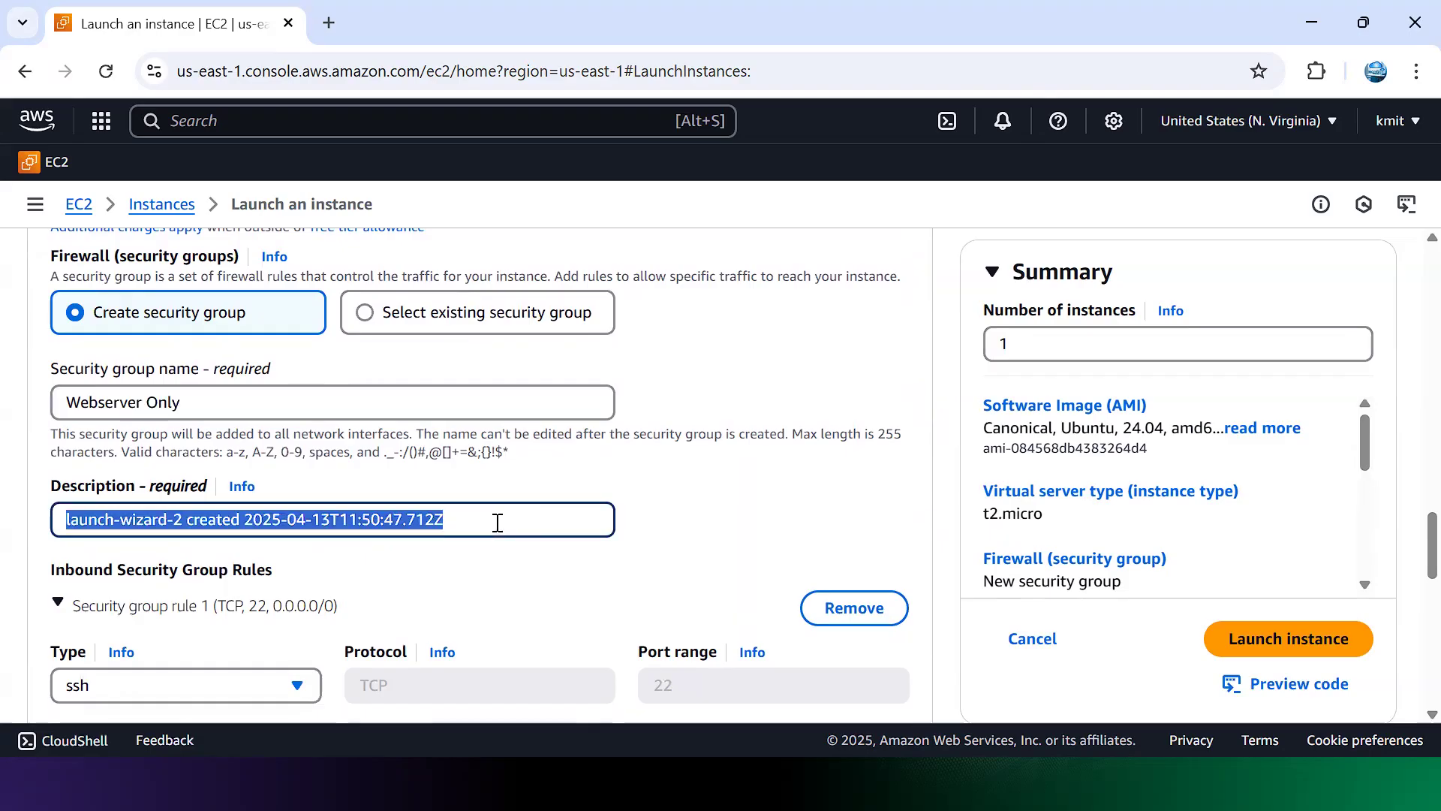
{"action": "type", "text": "Webs"}
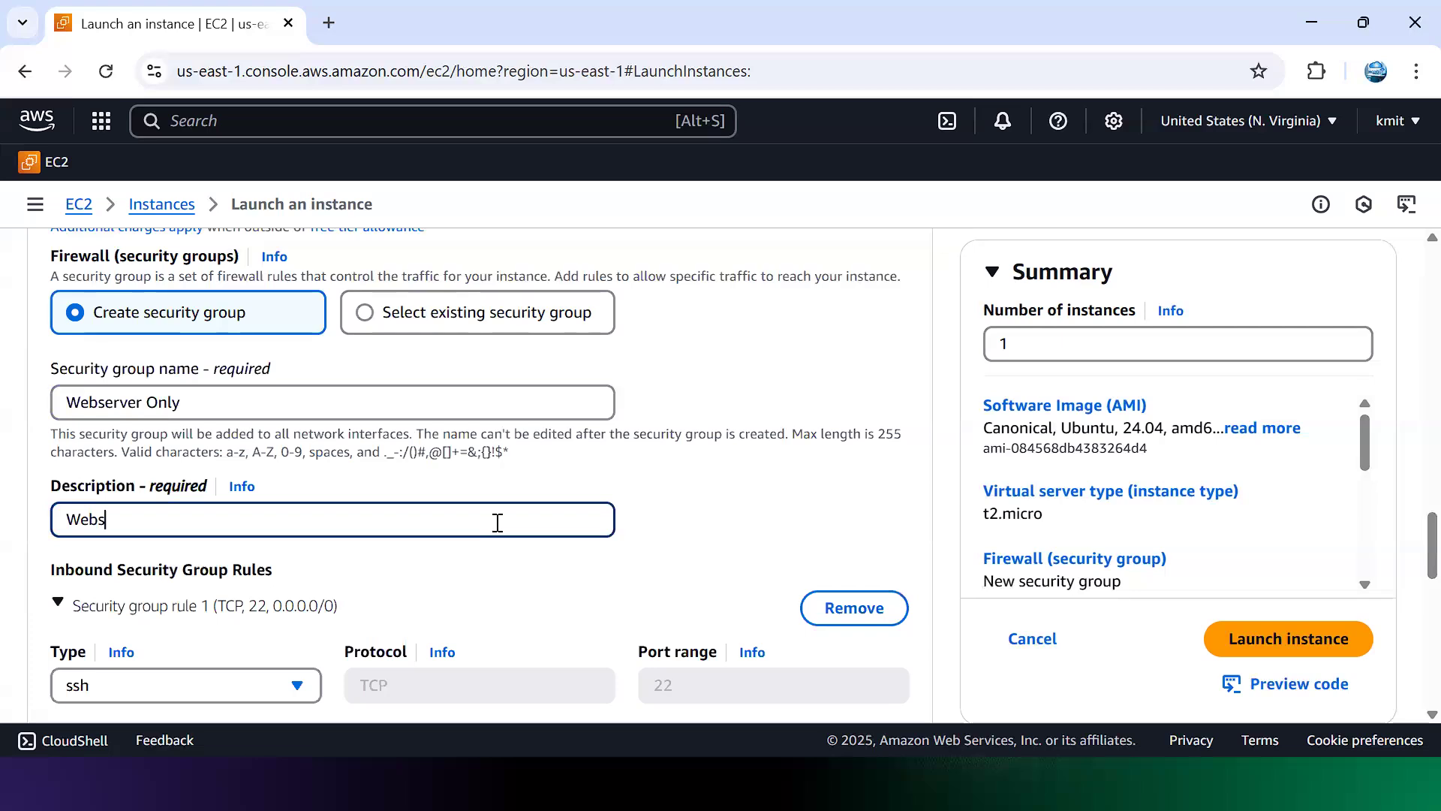
{"action": "type", "text": "erver HTTP"}
{"action": "type", "text": "P"}
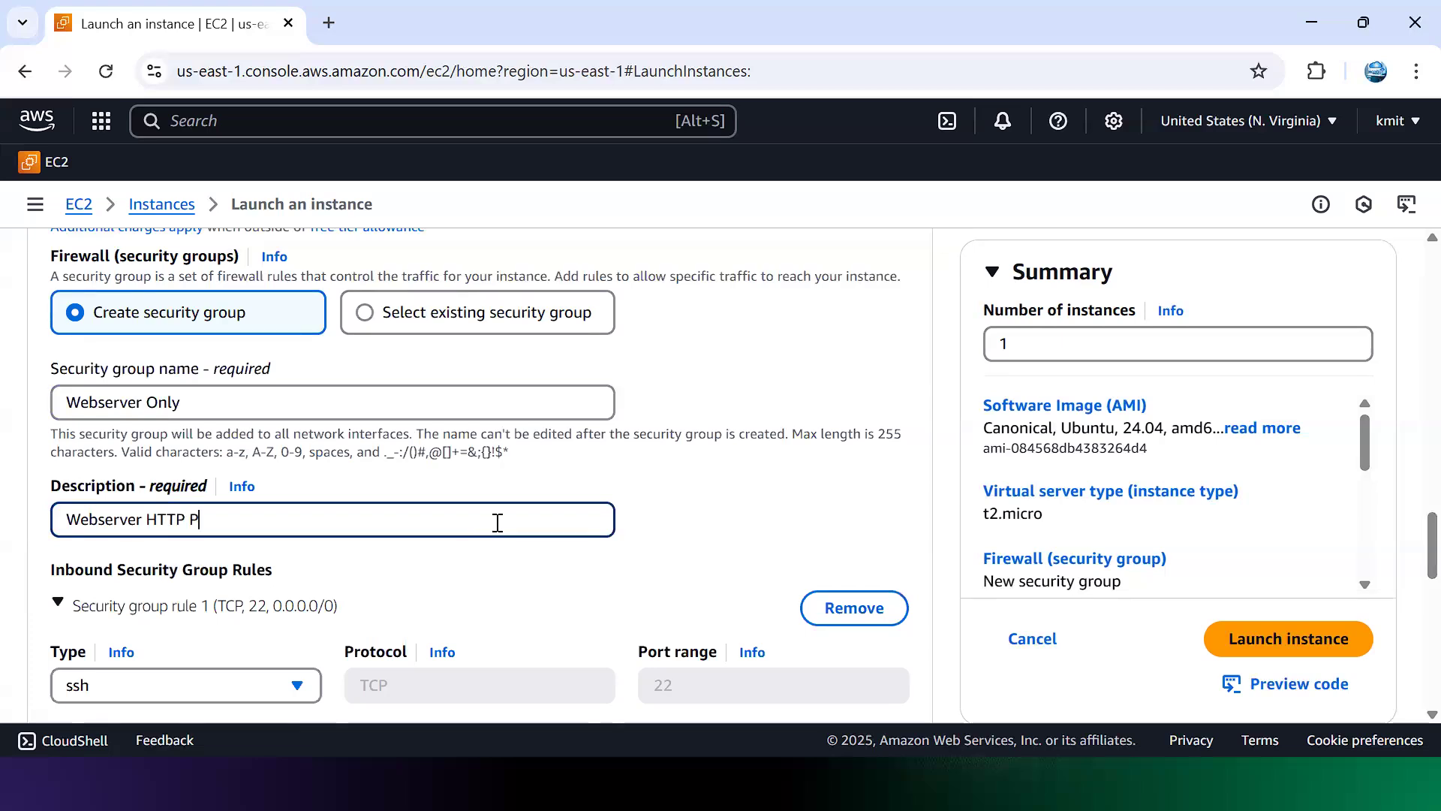
{"action": "type", "text": "ort only"}
{"action": "scroll", "coordinate": [1409, 627], "scroll_direction": "down", "scroll_amount": 4}
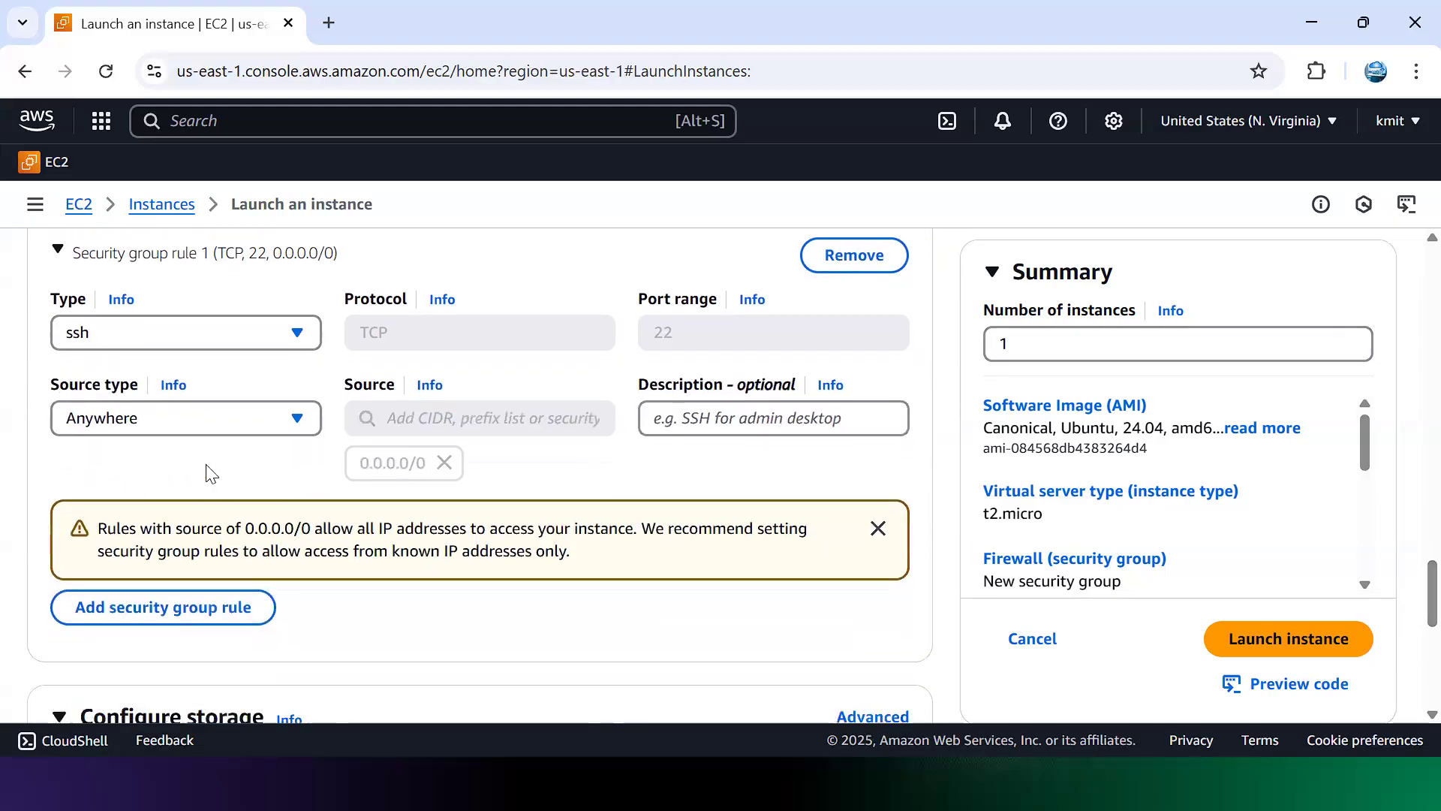
Step: Change the inbound rule type from SSH to HTTP, TCP port 80 from 0.0.0.0/0
{"action": "left_click", "coordinate": [295, 336]}
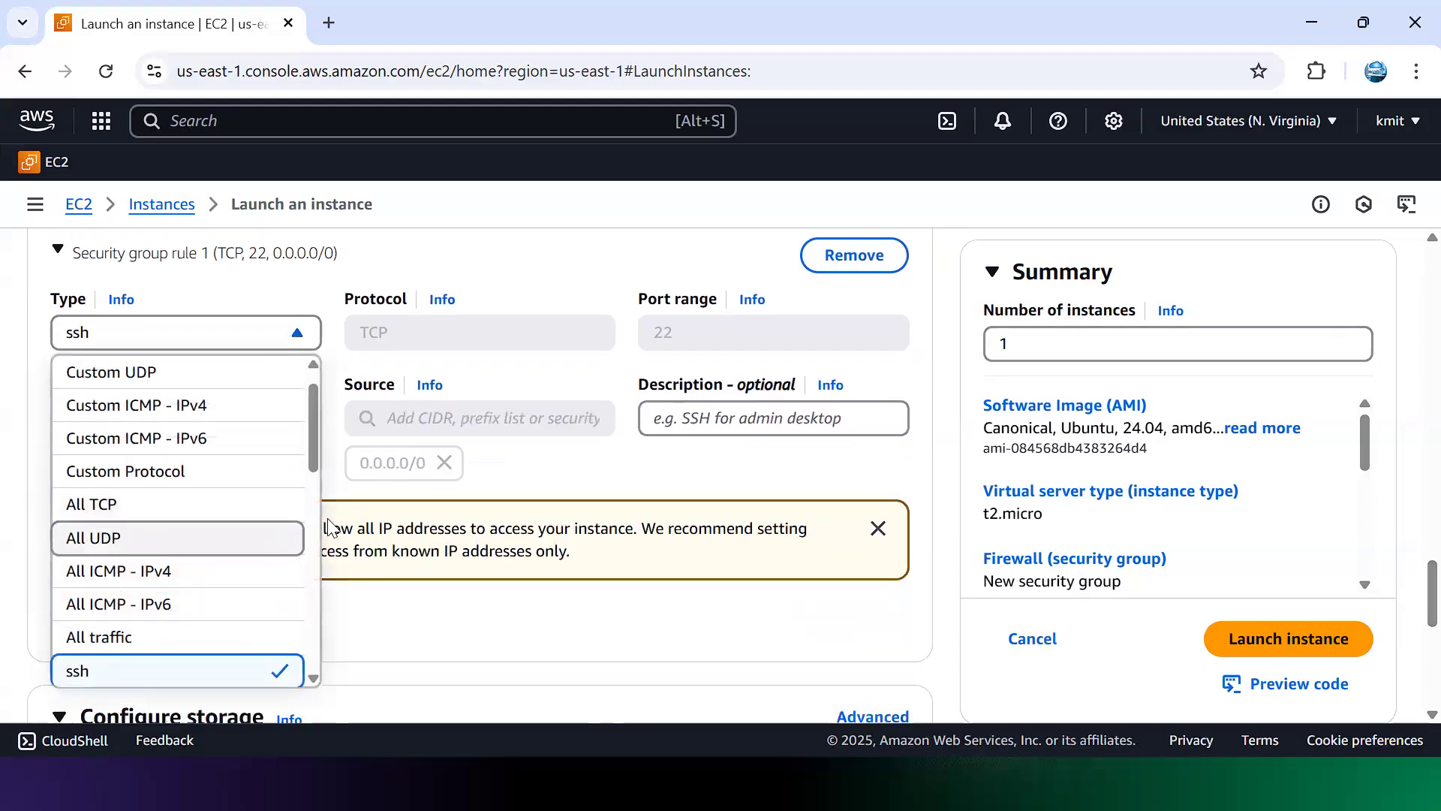
{"action": "left_click_drag", "start_coordinate": [311, 450], "coordinate": [686, 355]}
{"action": "left_click", "coordinate": [233, 538]}
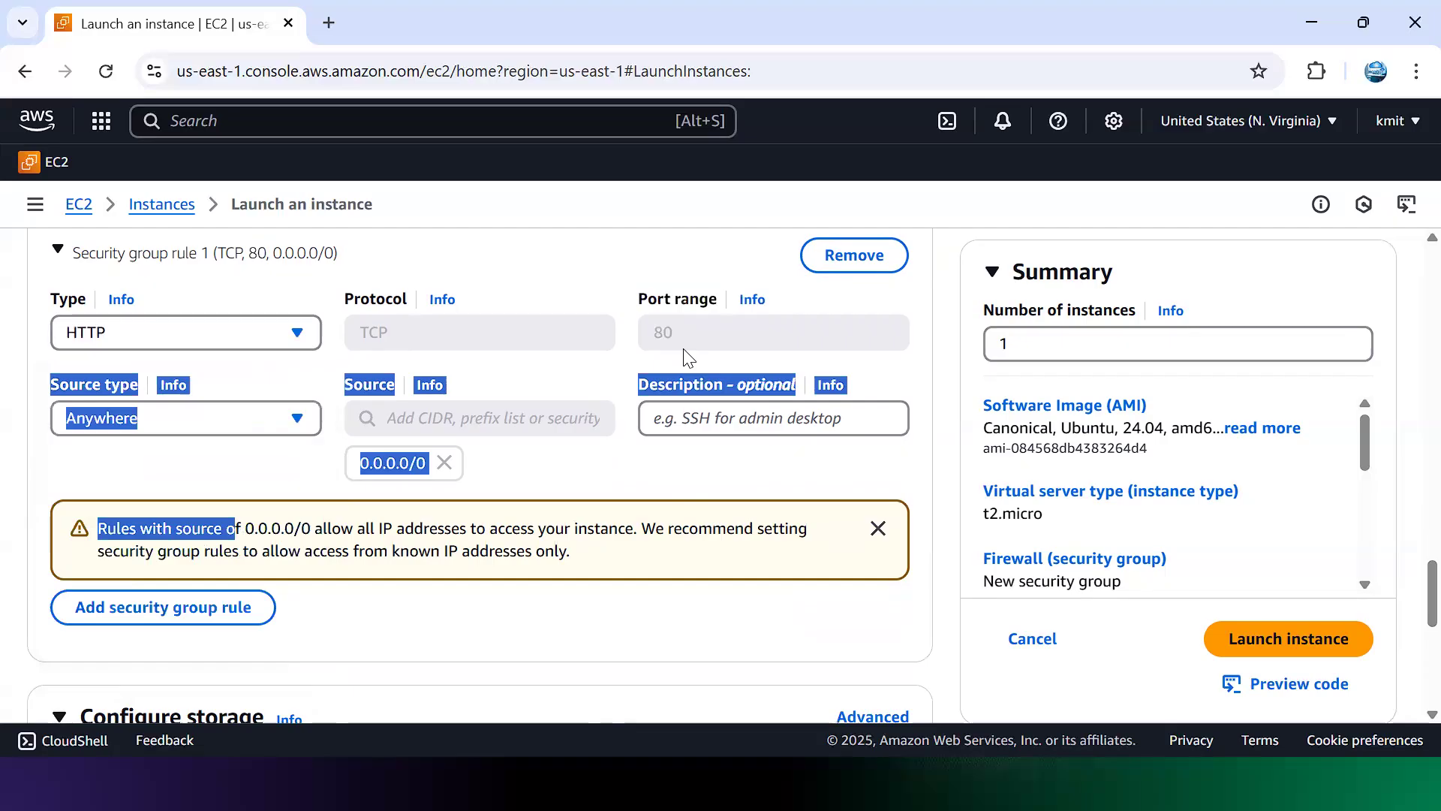
{"action": "left_click", "coordinate": [428, 329]}
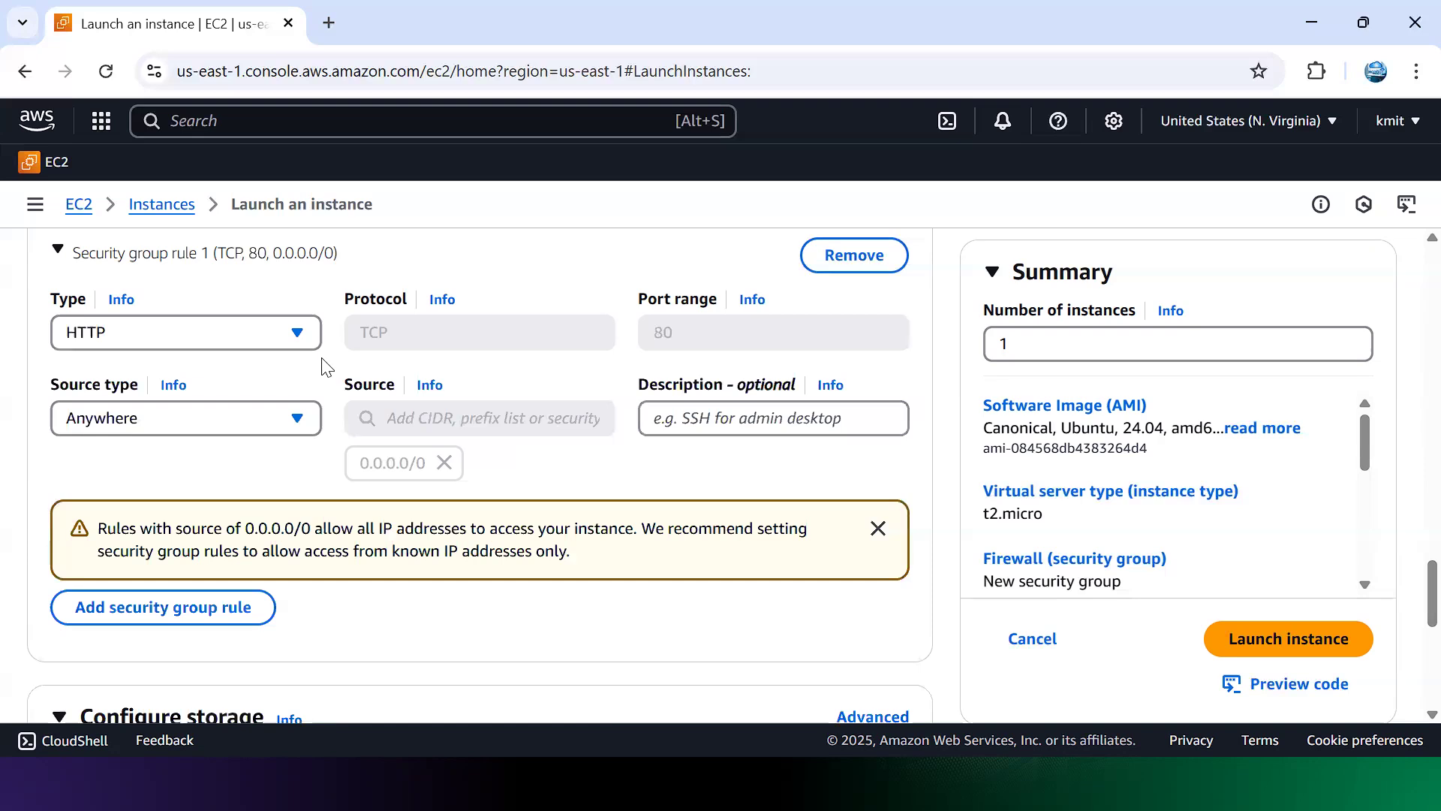
{"action": "left_click_drag", "start_coordinate": [1405, 571], "coordinate": [1405, 507]}
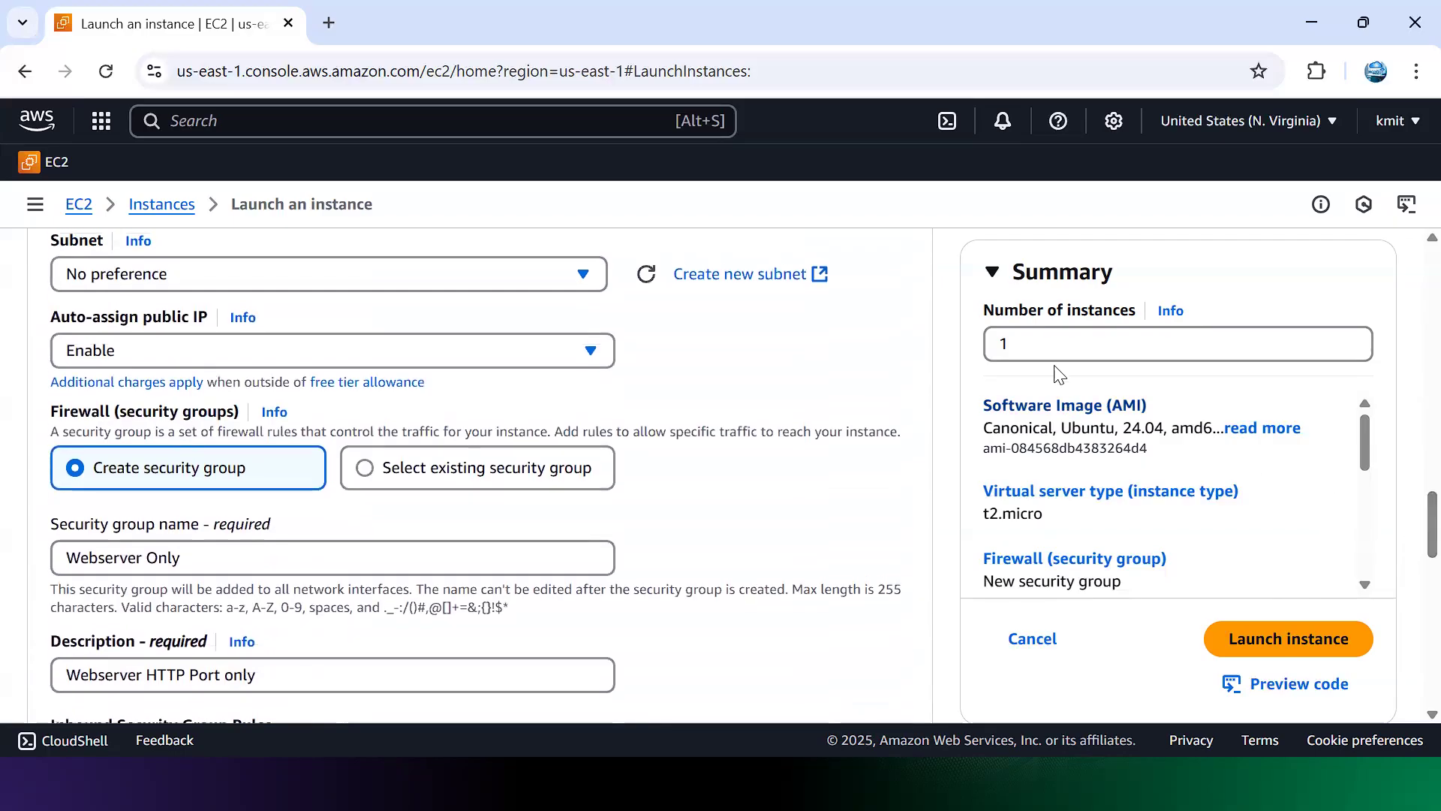
{"action": "left_click_drag", "start_coordinate": [1411, 539], "coordinate": [1411, 661]}
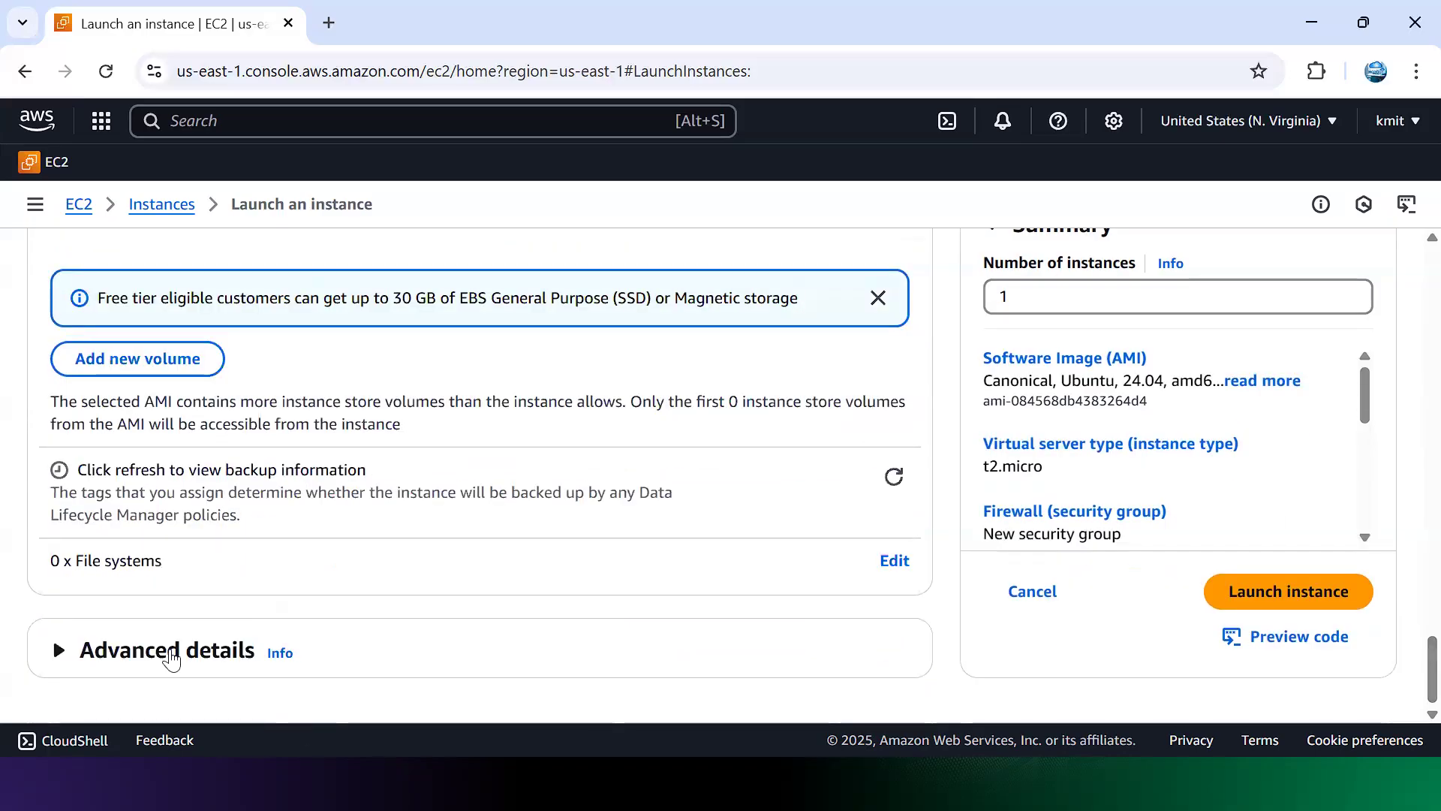
Step: Expand Advanced details and leave the shutdown behavior set to Stop
{"action": "left_click", "coordinate": [171, 652]}
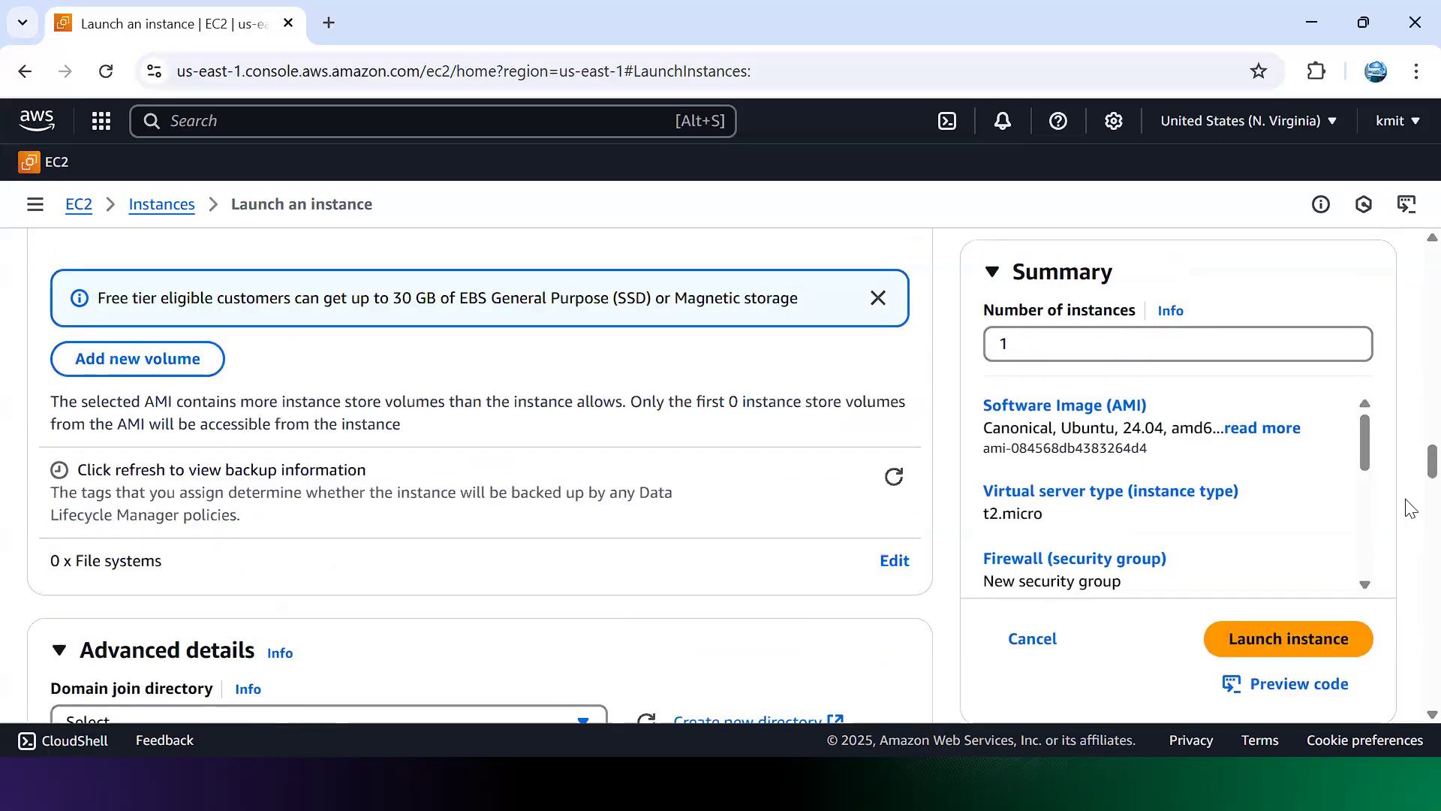
{"action": "scroll", "coordinate": [1409, 484], "scroll_direction": "down", "scroll_amount": 4}
{"action": "scroll", "coordinate": [1409, 496], "scroll_direction": "down", "scroll_amount": 4}
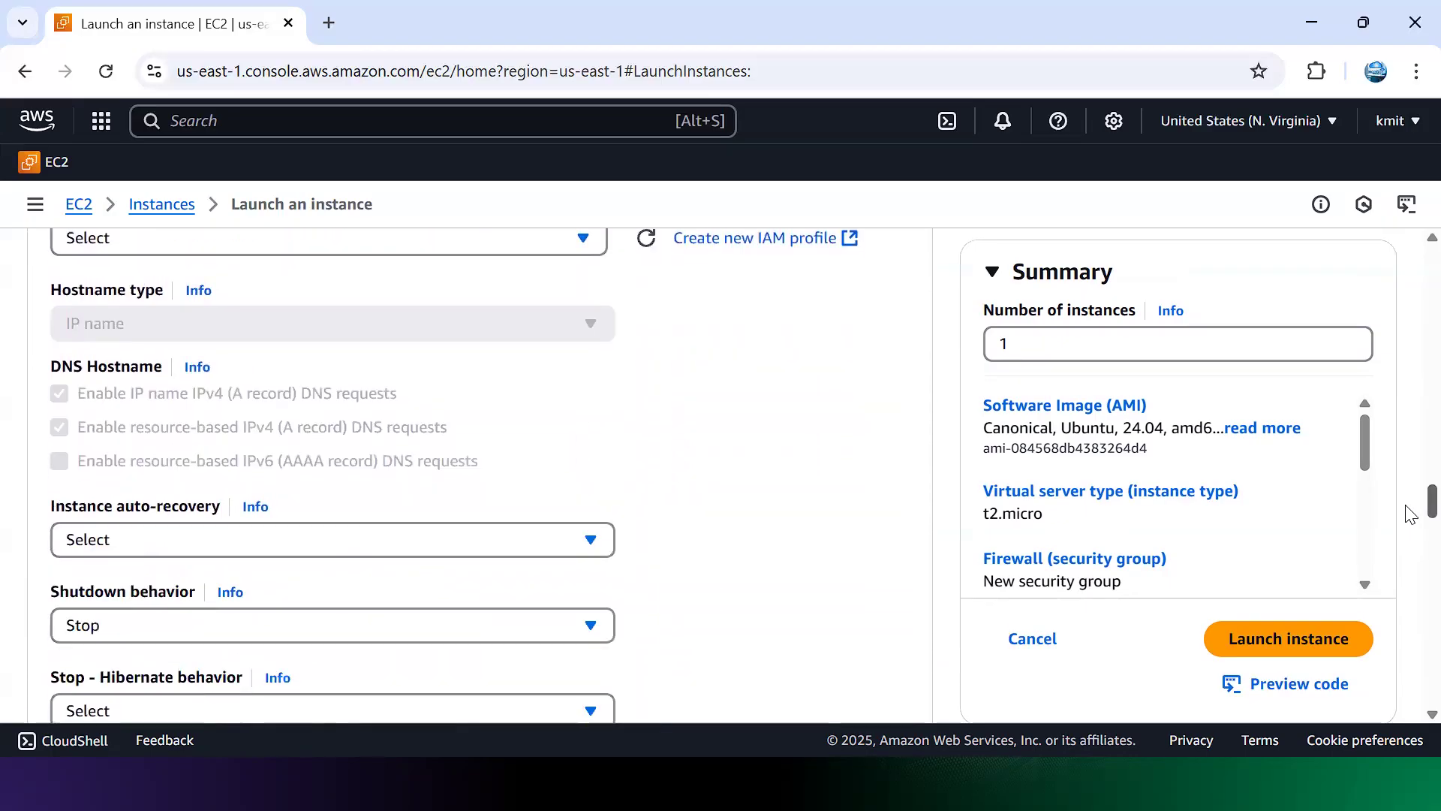
{"action": "scroll", "coordinate": [1408, 519], "scroll_direction": "down", "scroll_amount": 2}
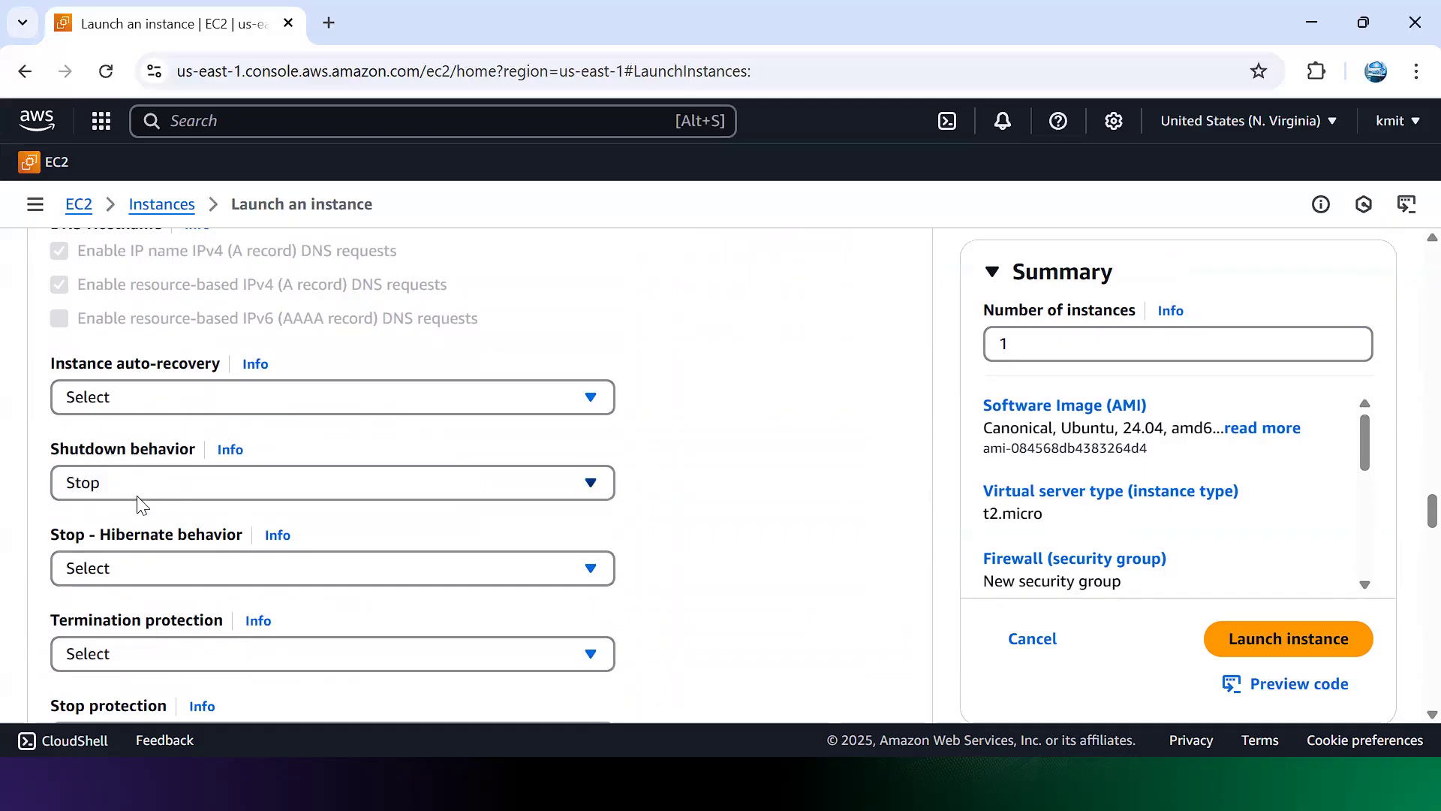
{"action": "left_click", "coordinate": [584, 483]}
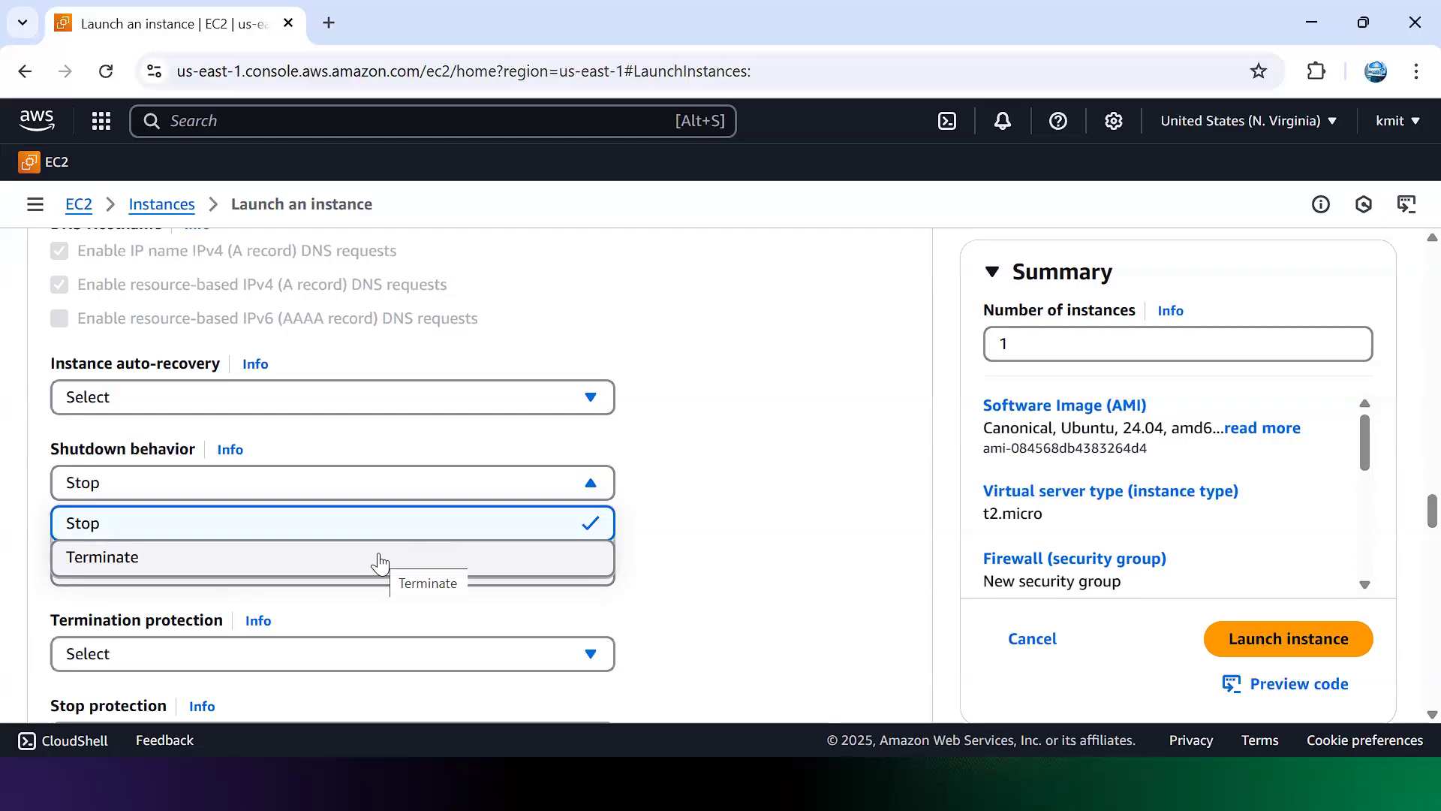
{"action": "left_click", "coordinate": [731, 501]}
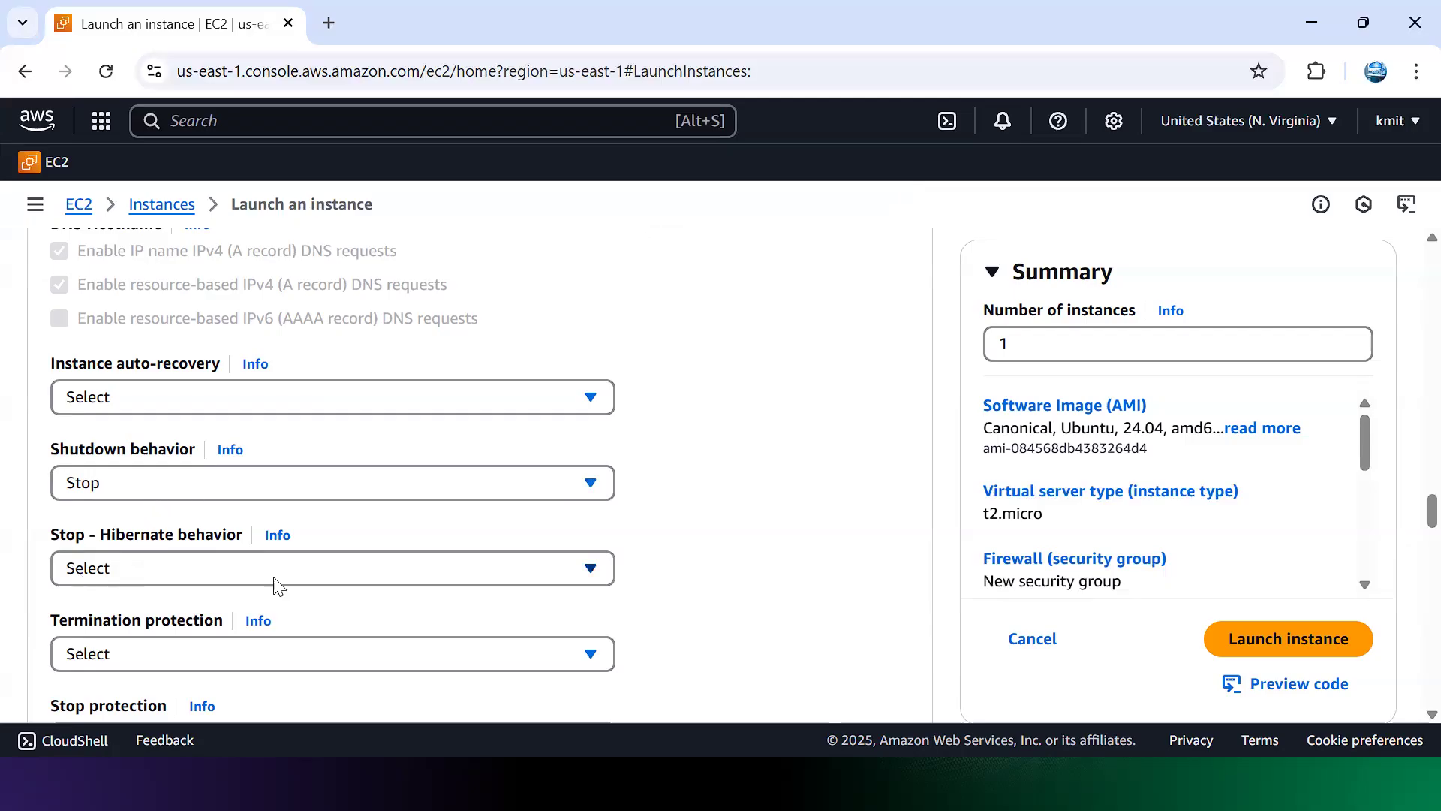
{"action": "left_click", "coordinate": [382, 584]}
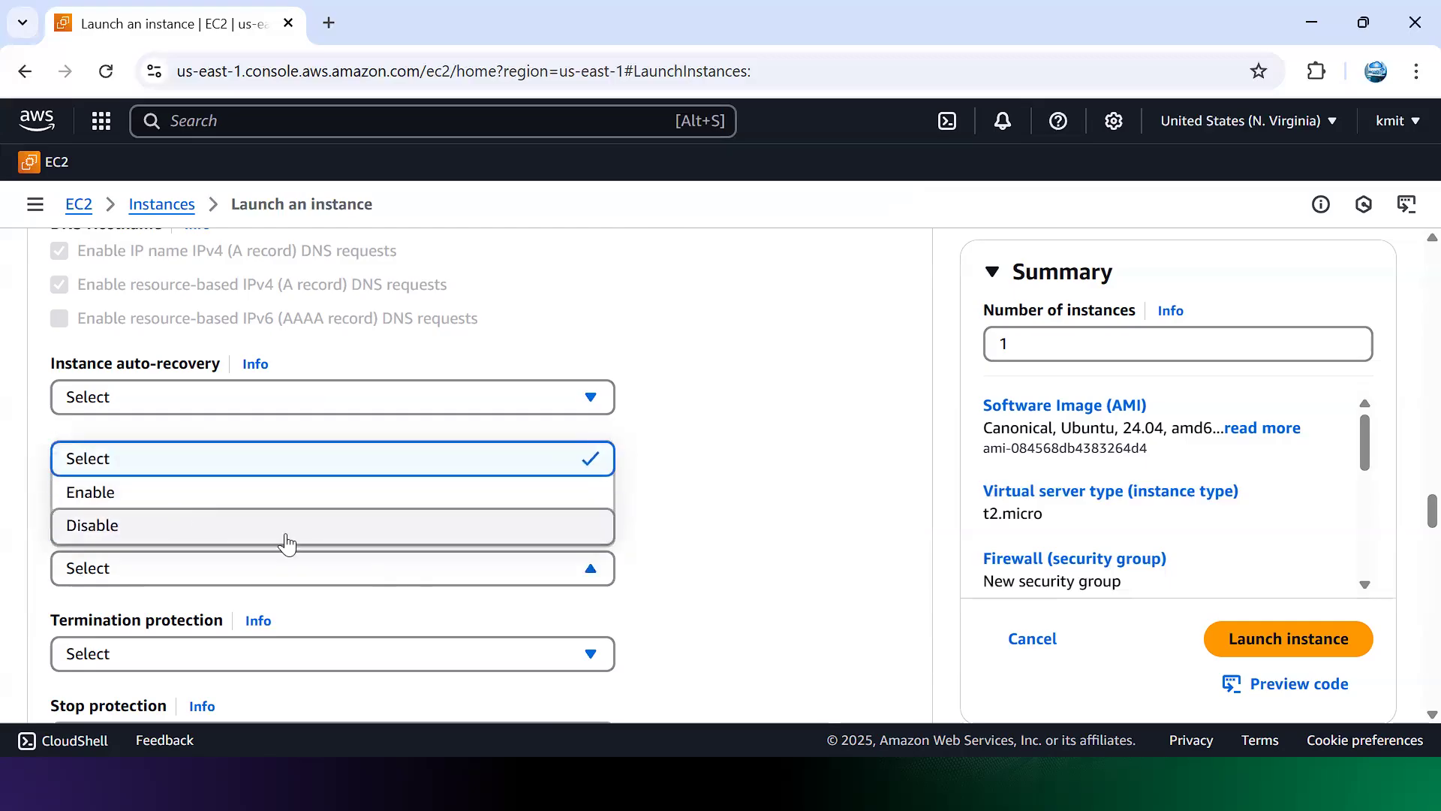
Step: Enable stop-hibernate behavior, termination protection and stop protection
{"action": "left_click", "coordinate": [237, 494]}
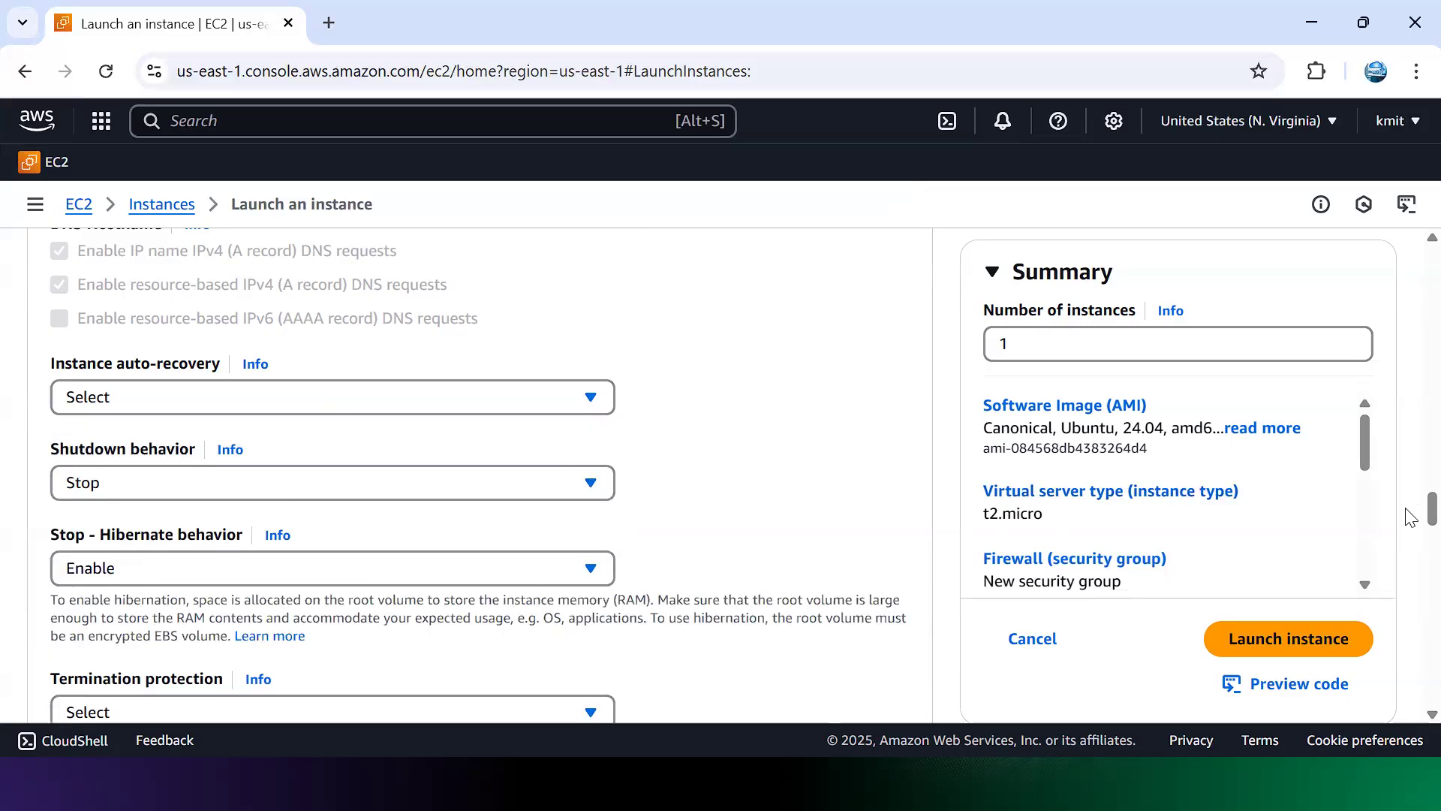
{"action": "left_click_drag", "start_coordinate": [1410, 520], "coordinate": [1410, 540]}
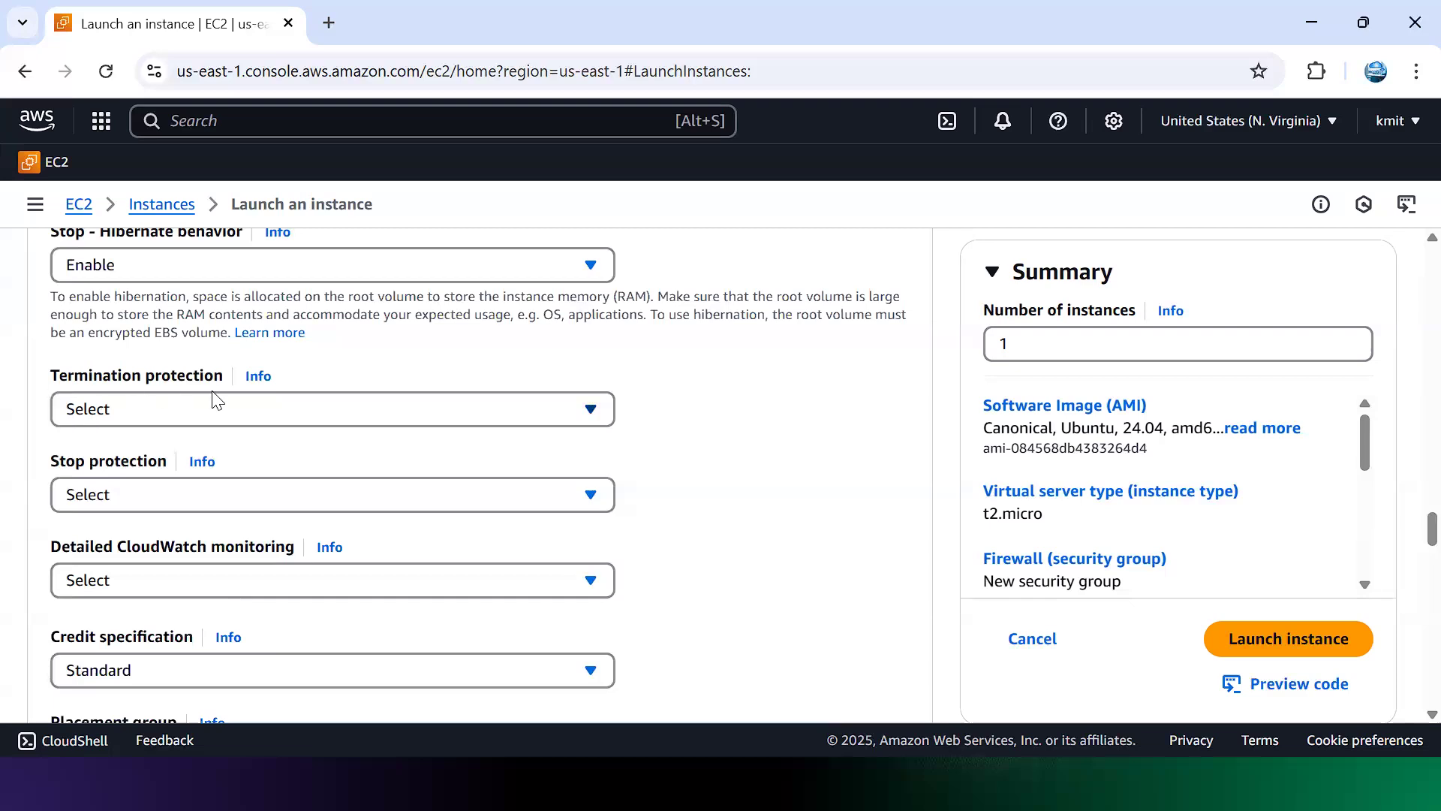
{"action": "left_click", "coordinate": [590, 410]}
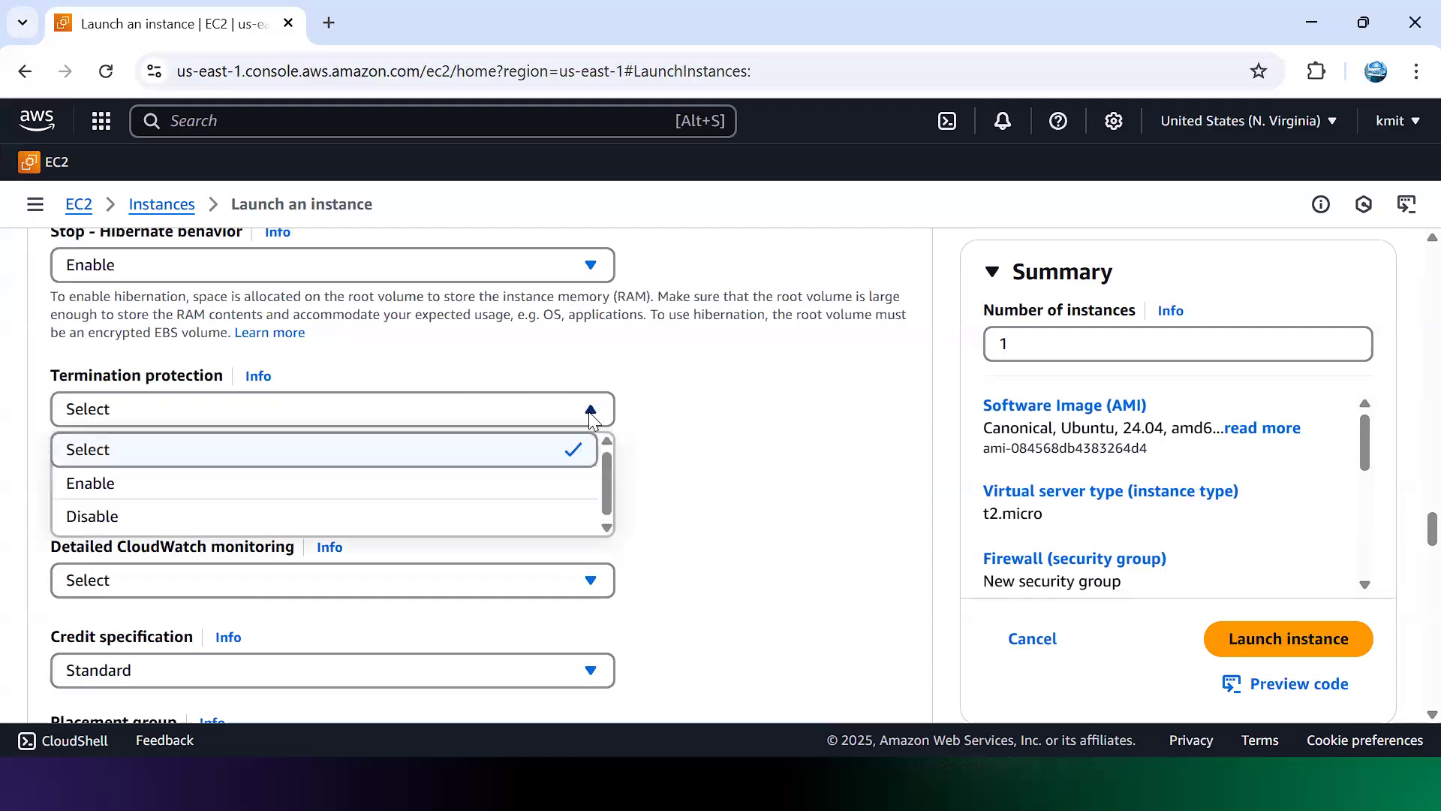
{"action": "left_click", "coordinate": [300, 484]}
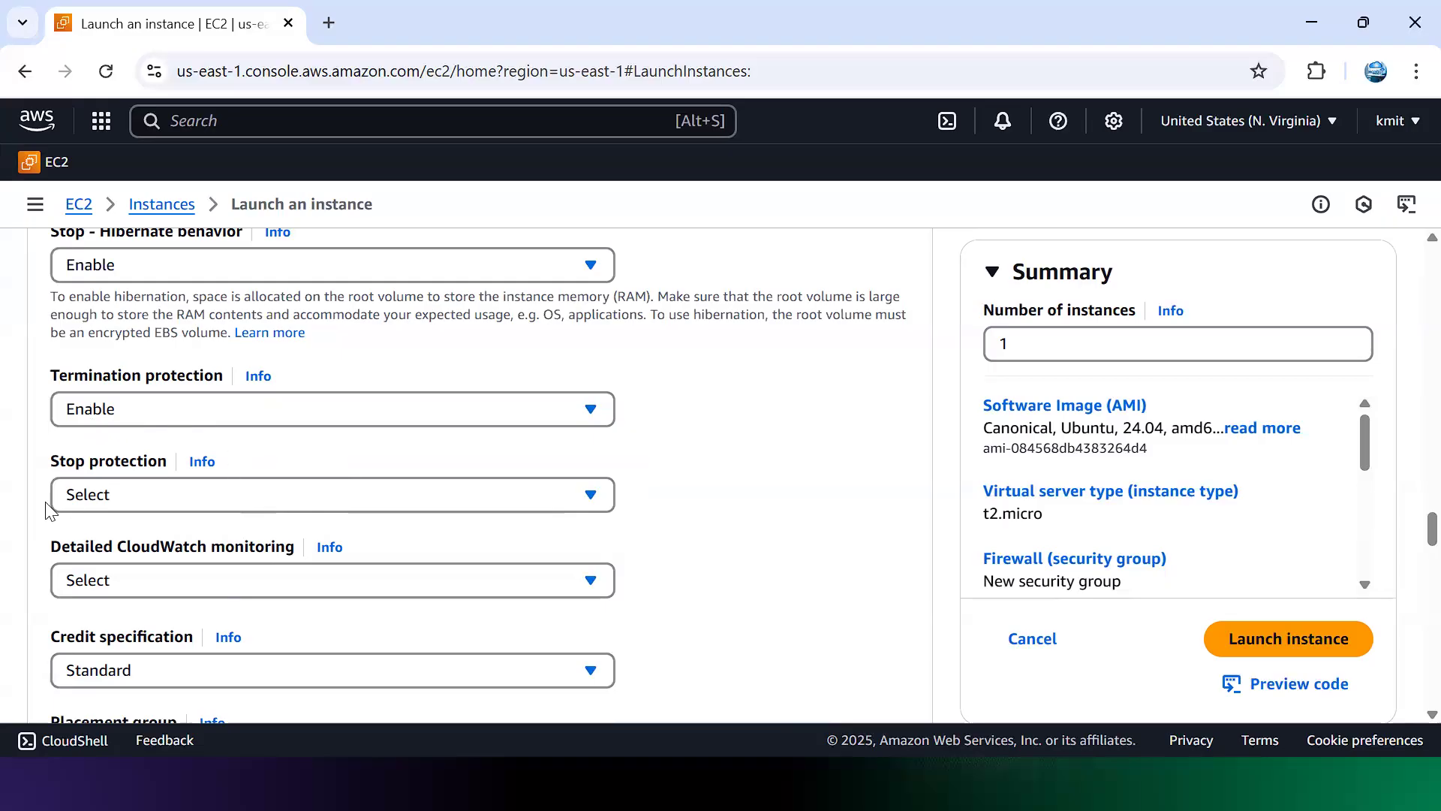
{"action": "left_click", "coordinate": [591, 502]}
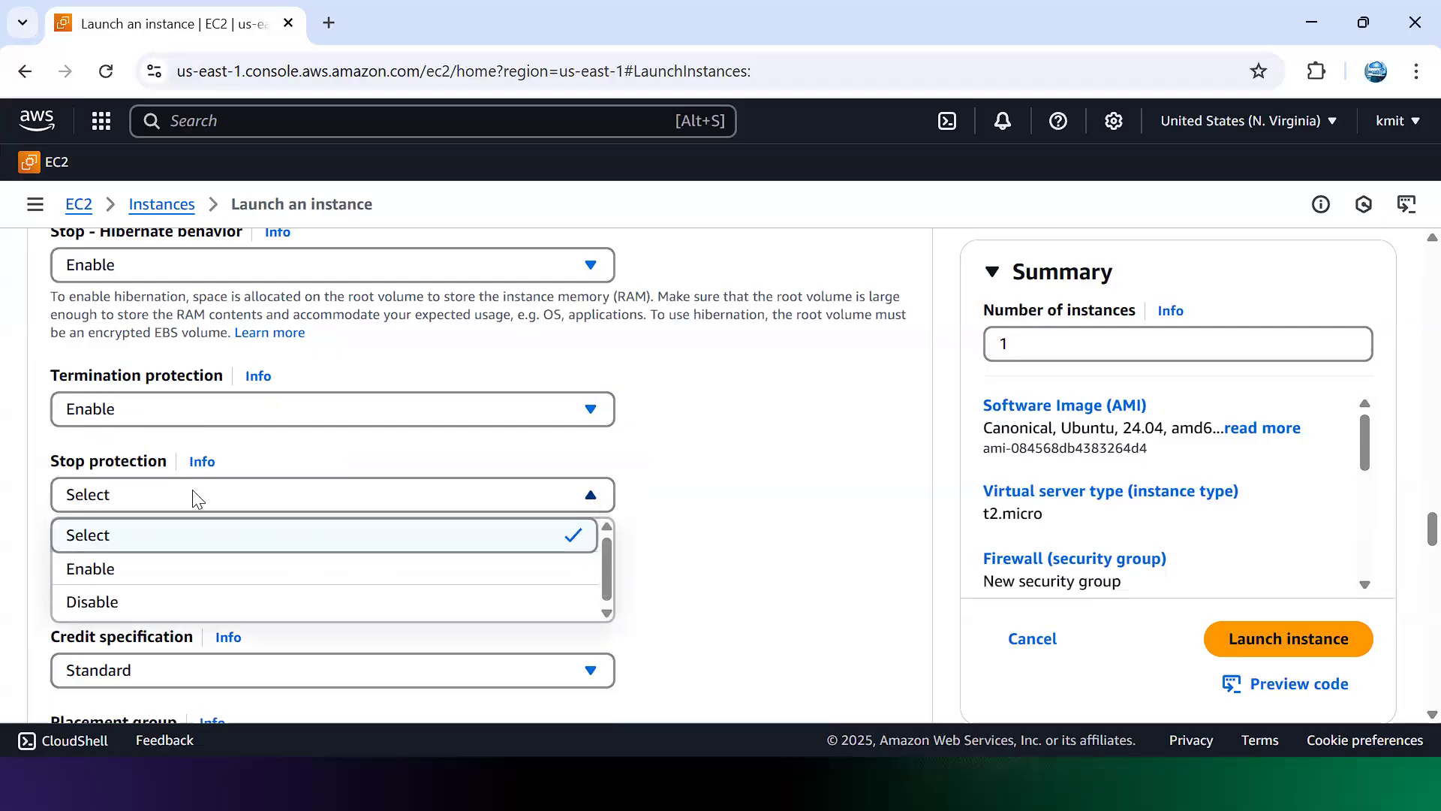
{"action": "left_click", "coordinate": [180, 570]}
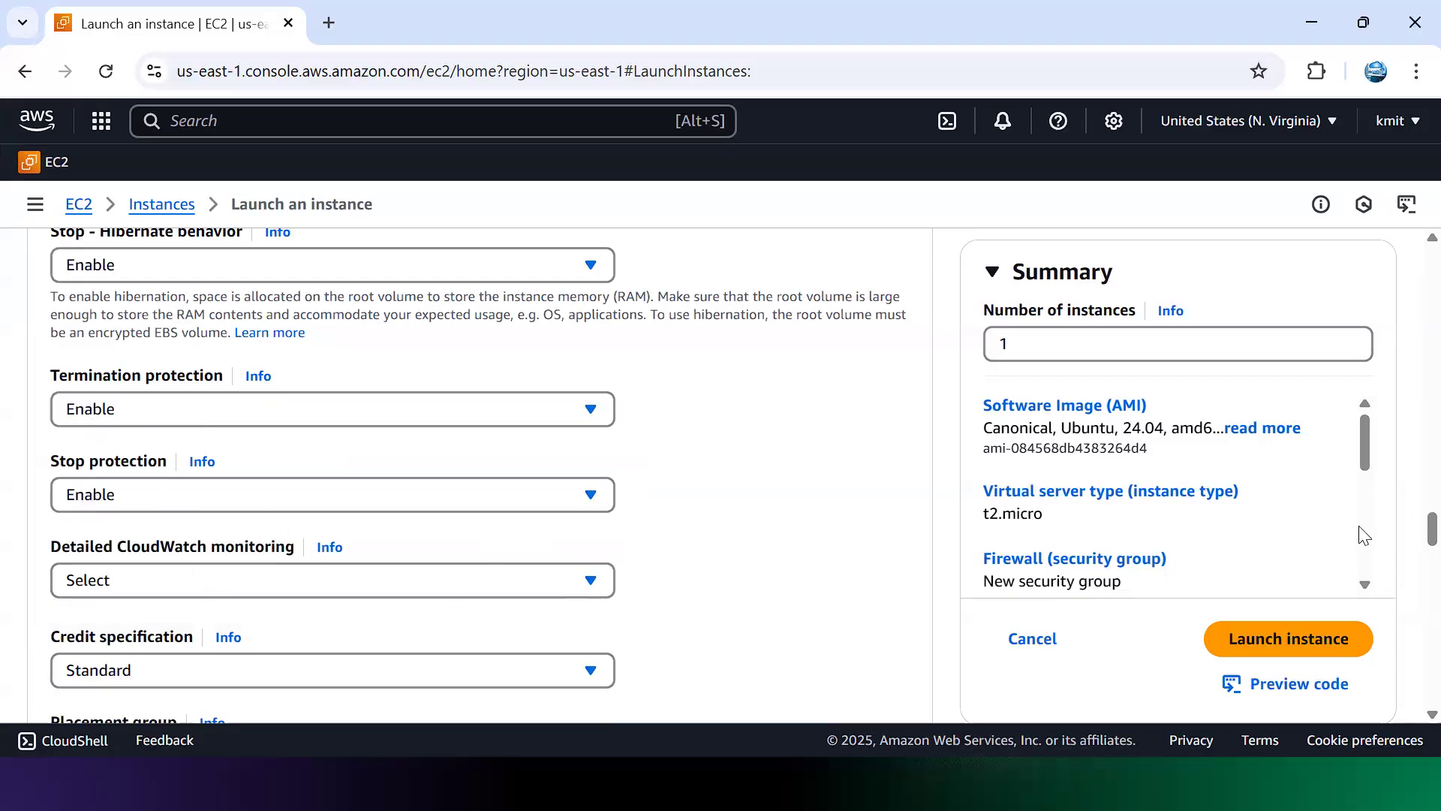
Step: Copy the five-line #!/bin/bash Apache install script from the Notepad notes
{"action": "left_click_drag", "start_coordinate": [1406, 529], "coordinate": [1406, 655]}
{"action": "scroll", "coordinate": [1409, 660], "scroll_direction": "up", "scroll_amount": 3}
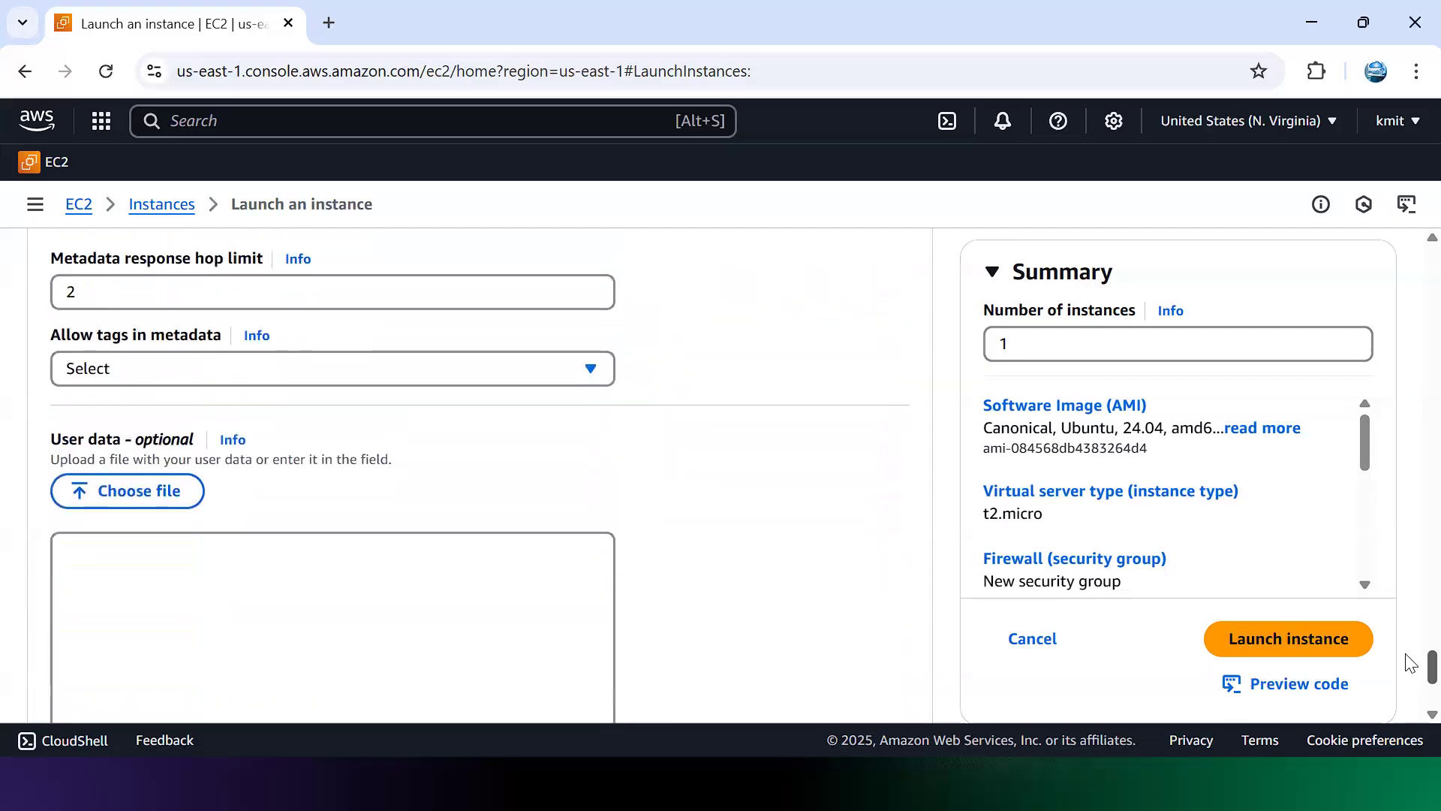
{"action": "left_click_drag", "start_coordinate": [54, 449], "coordinate": [129, 449]}
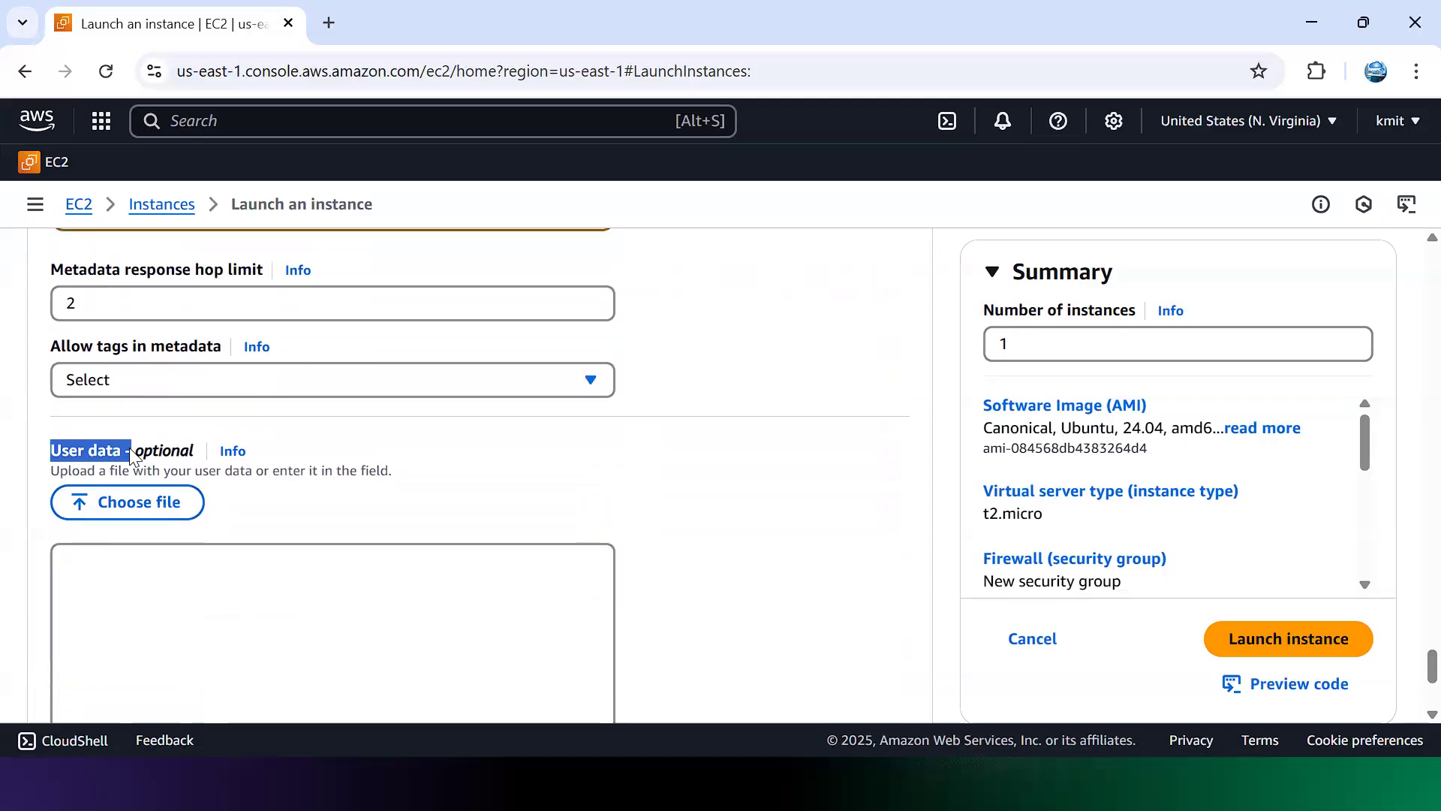
{"action": "key", "text": "alt+Tab"}
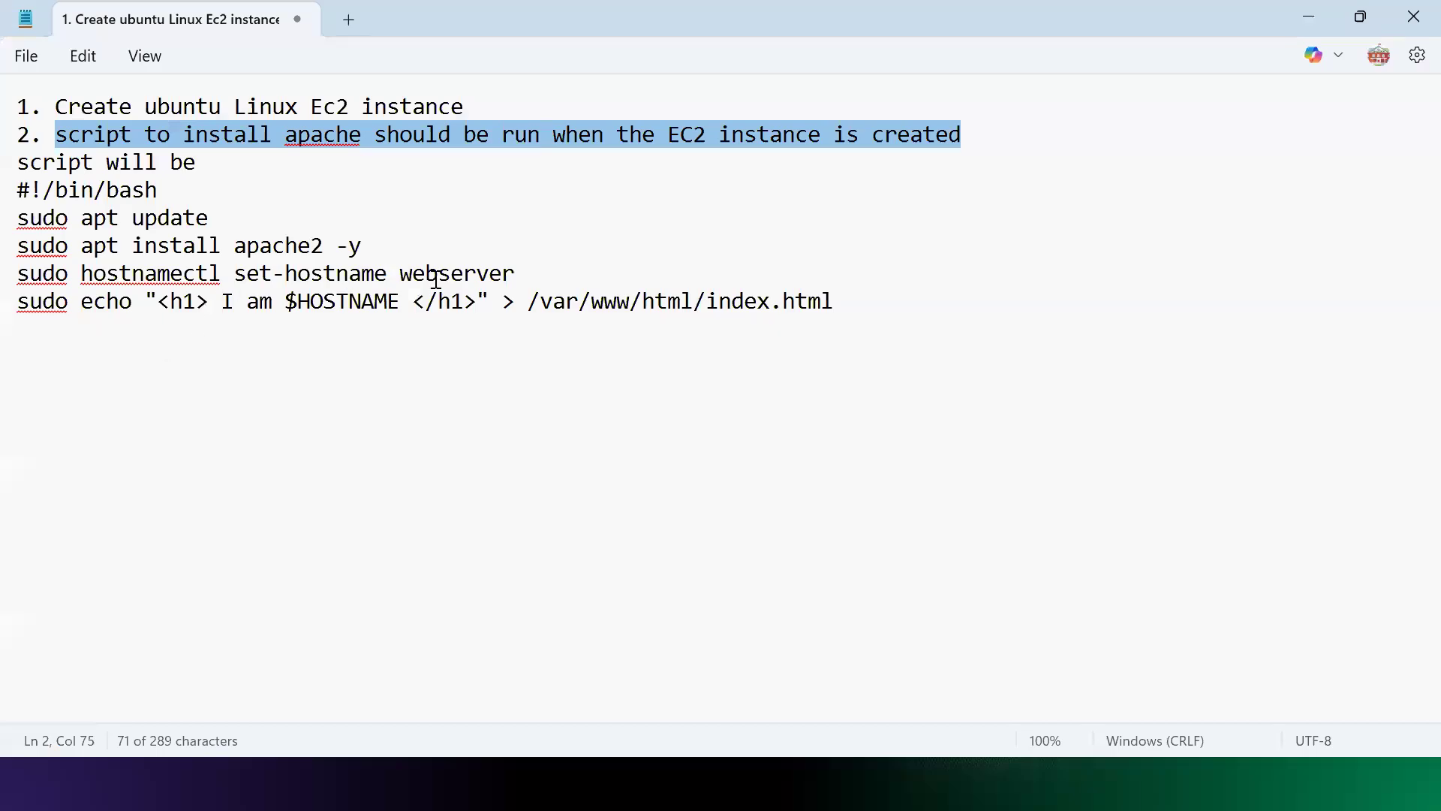
{"action": "left_click_drag", "start_coordinate": [858, 301], "coordinate": [29, 197]}
{"action": "key", "text": "ctrl+c"}
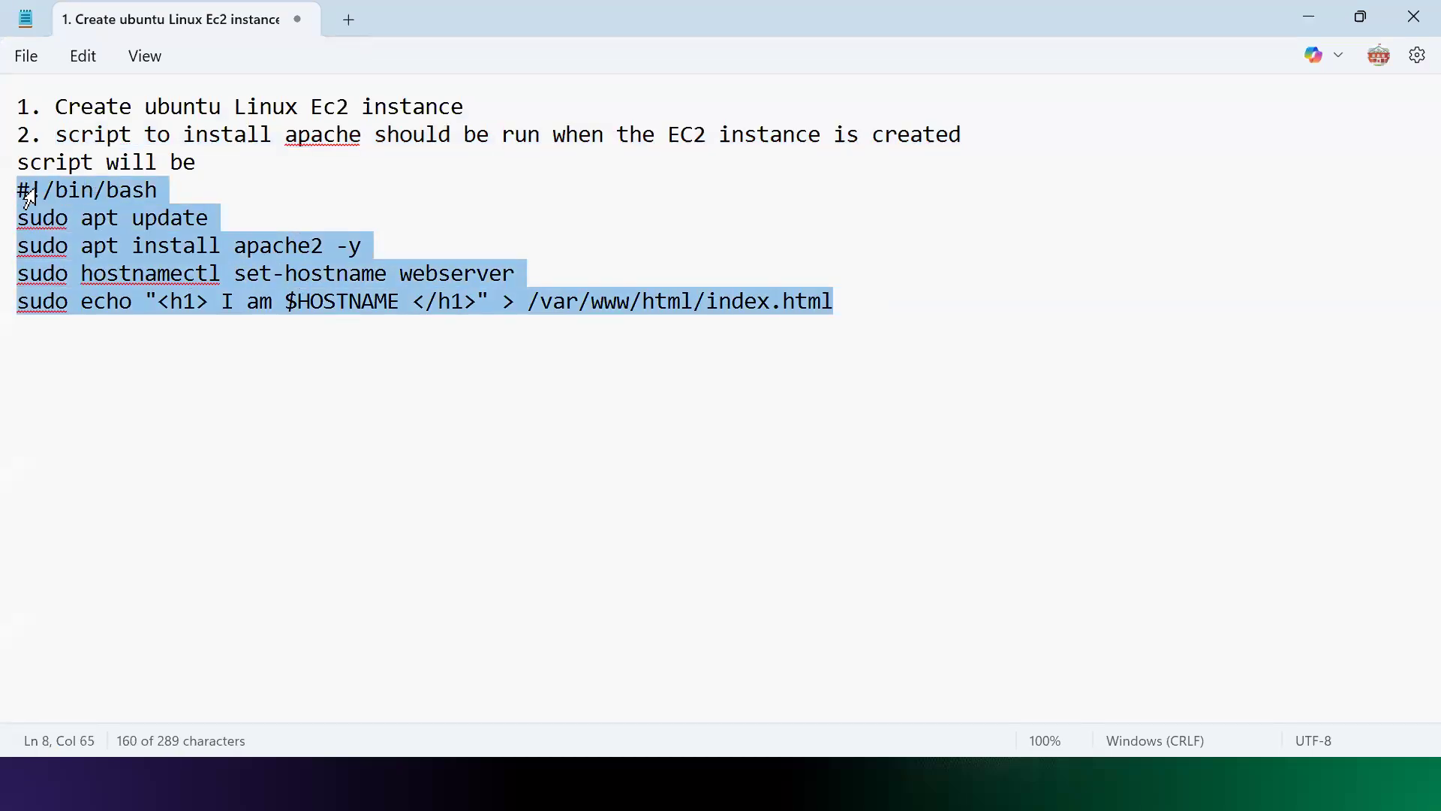
{"action": "key", "text": "alt+Tab"}
Step: Paste the Apache install script into User data and check its #!/bin/bash and index.html lines
{"action": "left_click", "coordinate": [126, 574]}
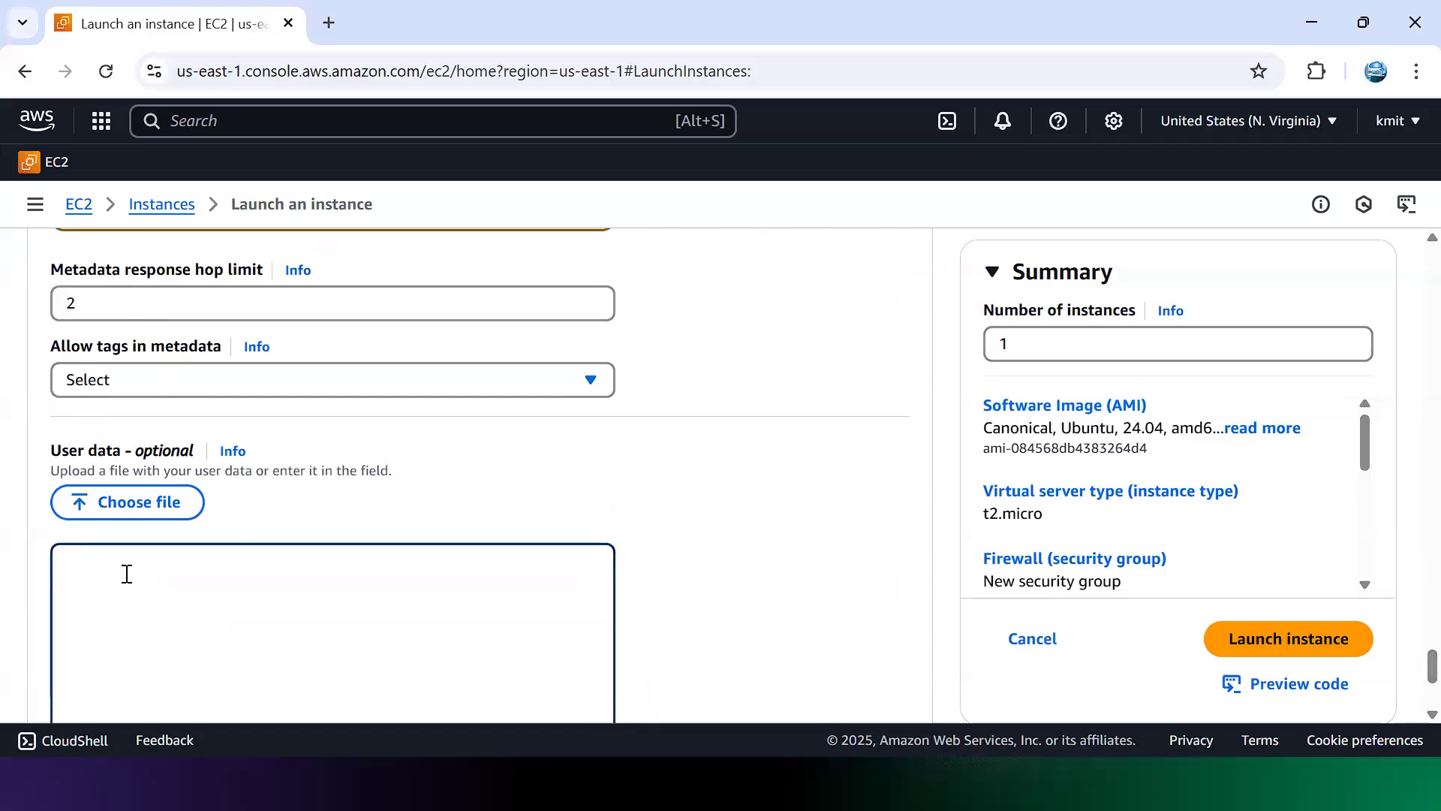
{"action": "key", "text": "ctrl+v"}
{"action": "left_click_drag", "start_coordinate": [174, 561], "coordinate": [43, 574]}
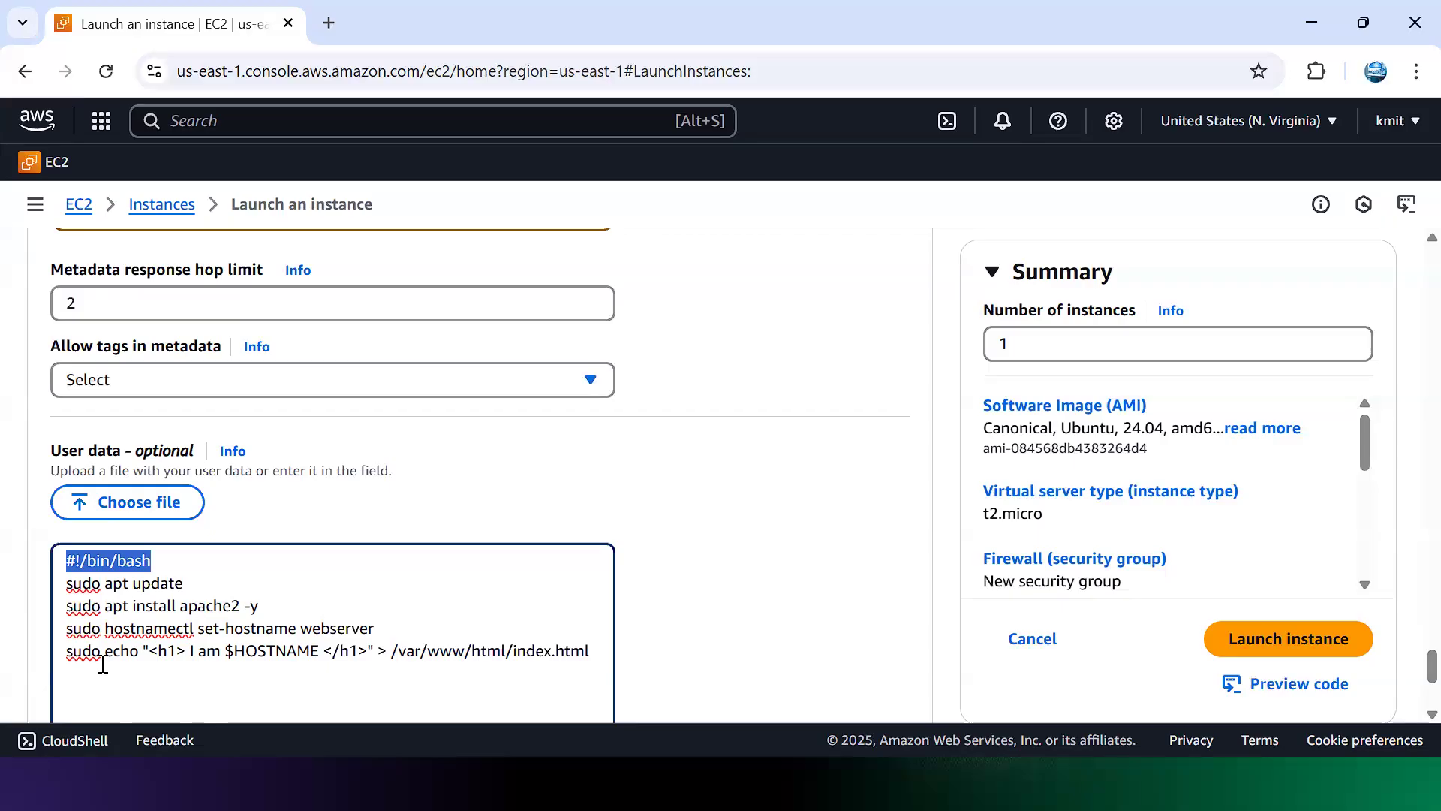
{"action": "left_click_drag", "start_coordinate": [593, 651], "coordinate": [519, 655]}
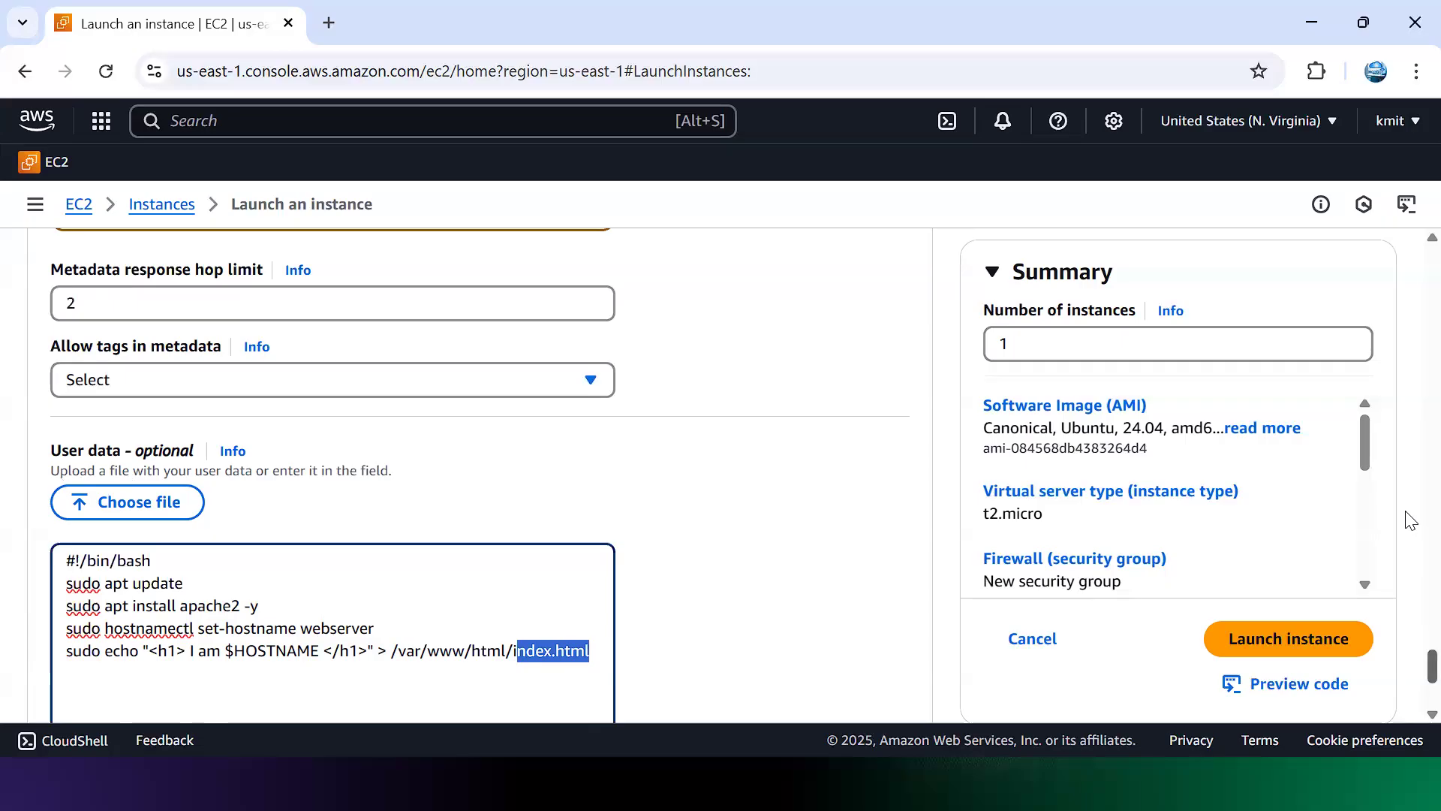
{"action": "scroll", "coordinate": [1410, 519], "scroll_direction": "down", "scroll_amount": 4}
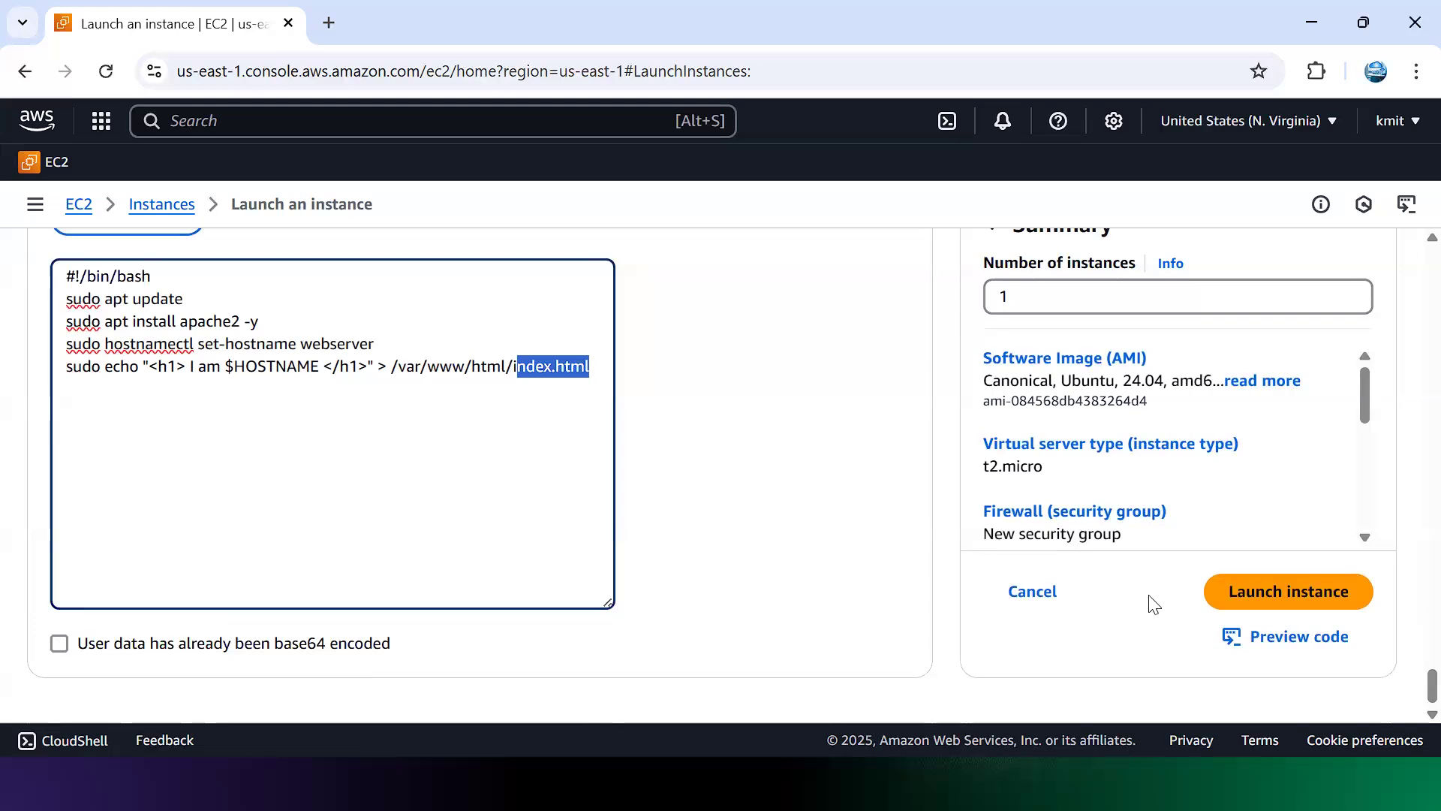
Step: Launch the WebServer instance, which fails because hibernation needs an encrypted root volume
{"action": "left_click", "coordinate": [1342, 610]}
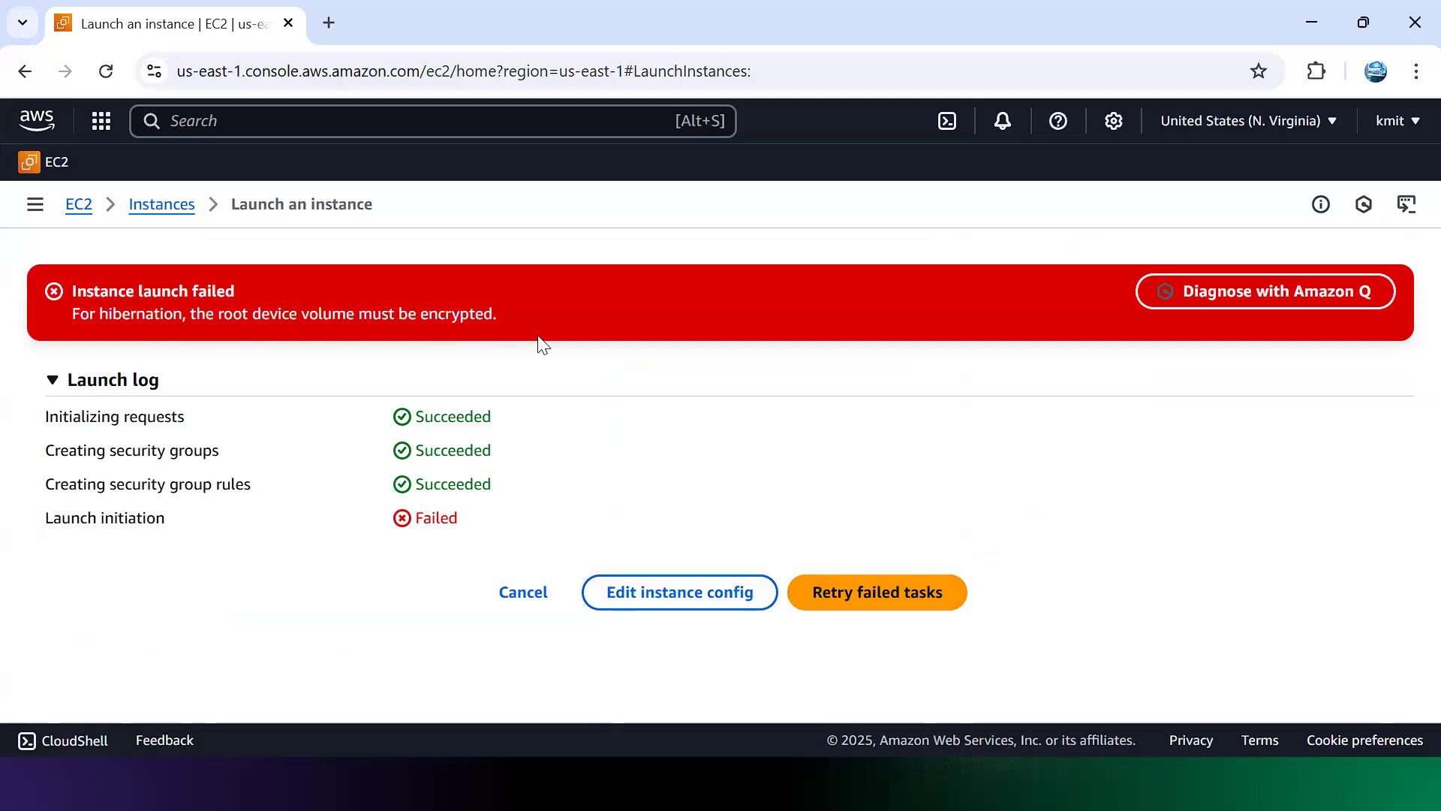
Step: Set Stop - Hibernate behavior in Advanced details back to Select, turning off hibernation
{"action": "left_click", "coordinate": [738, 598]}
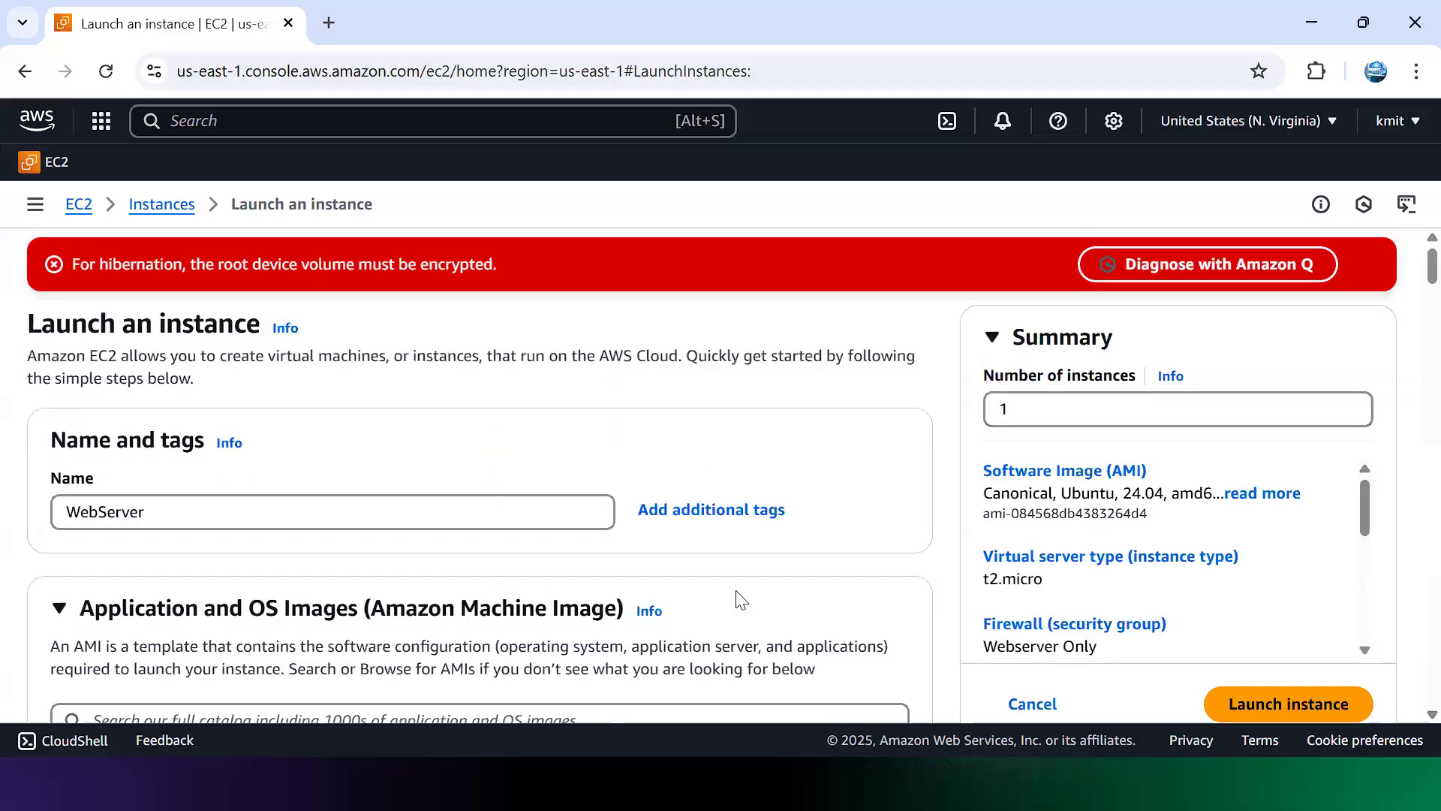
{"action": "left_click_drag", "start_coordinate": [1411, 279], "coordinate": [1406, 421]}
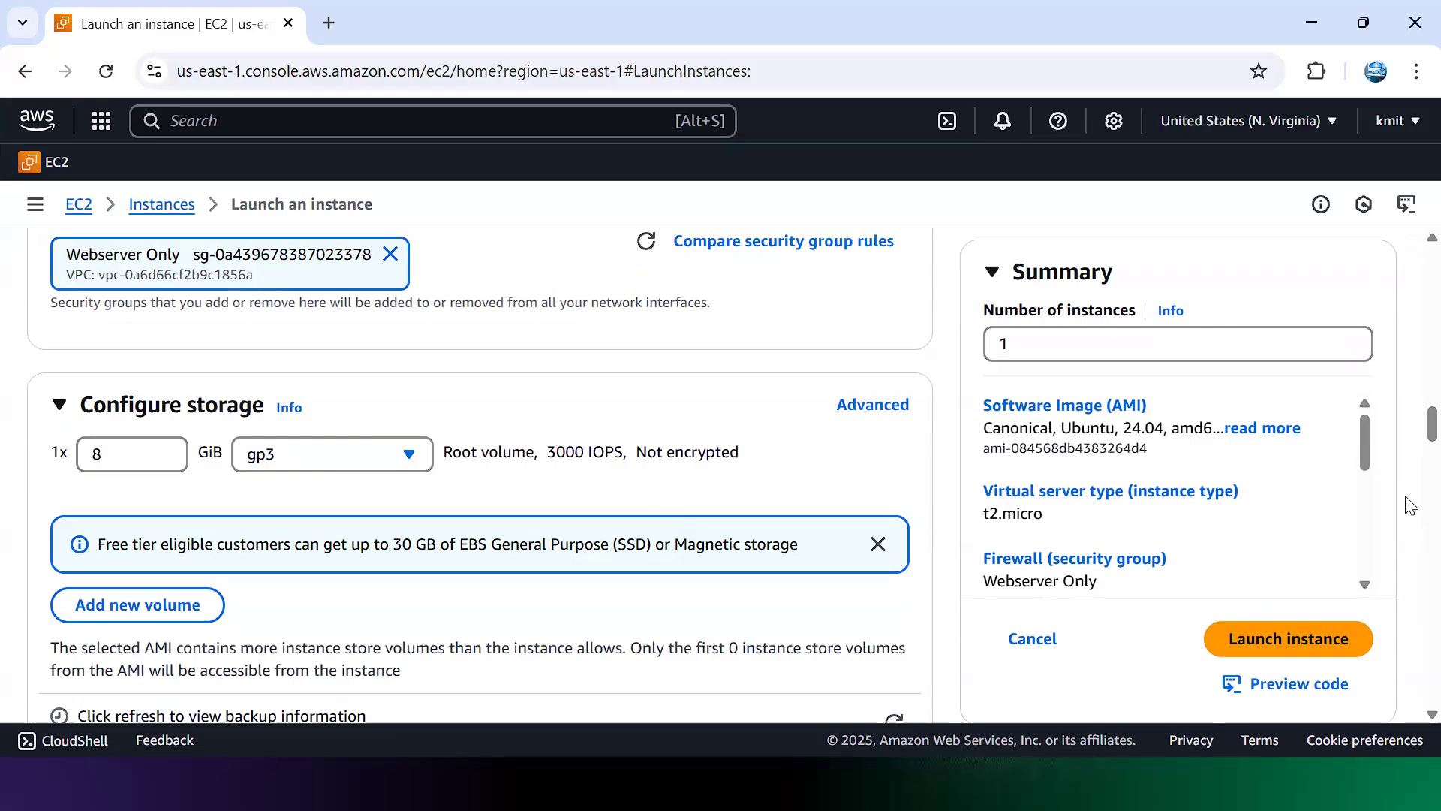
{"action": "scroll", "coordinate": [1410, 426], "scroll_direction": "down", "scroll_amount": 5}
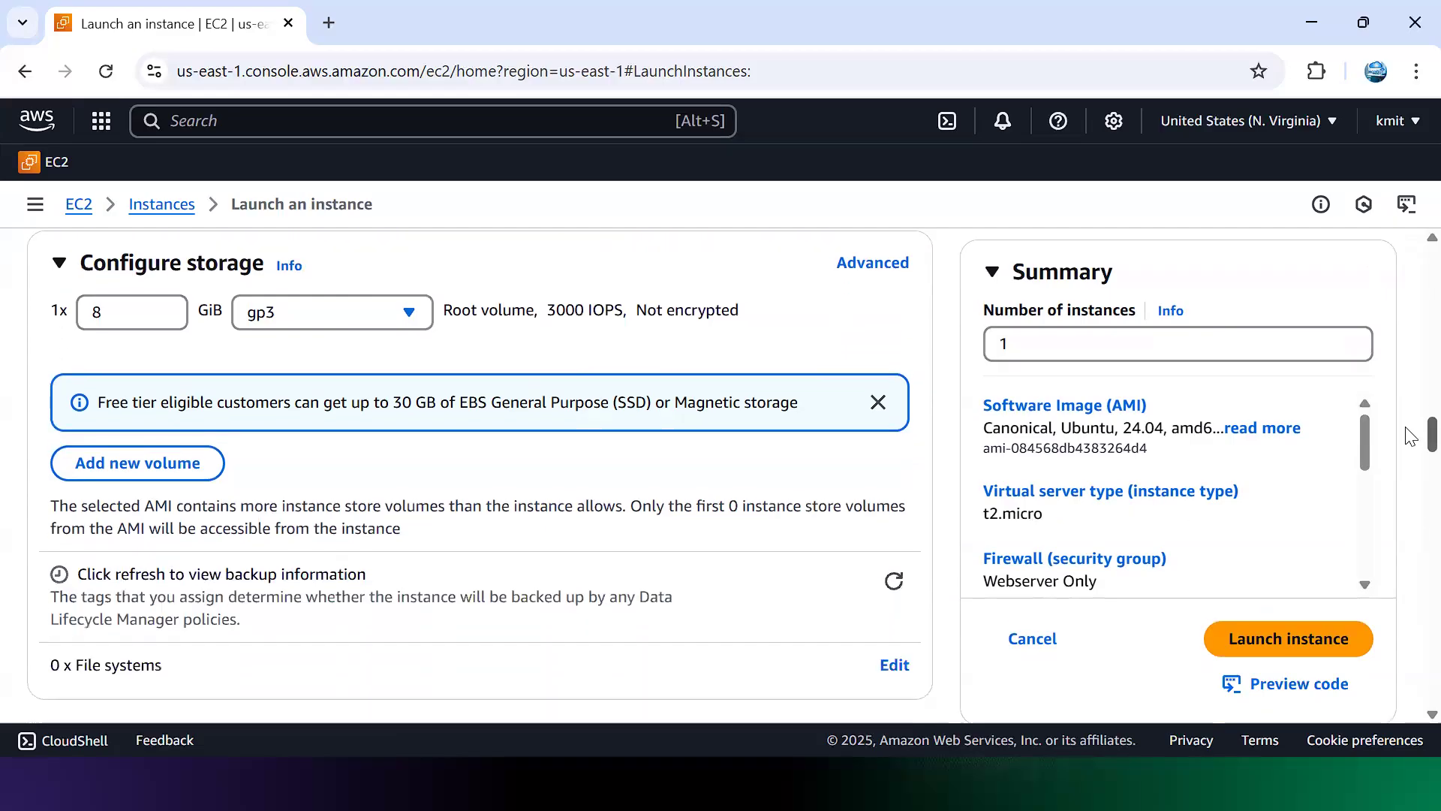
{"action": "scroll", "coordinate": [1411, 456], "scroll_direction": "down", "scroll_amount": 1}
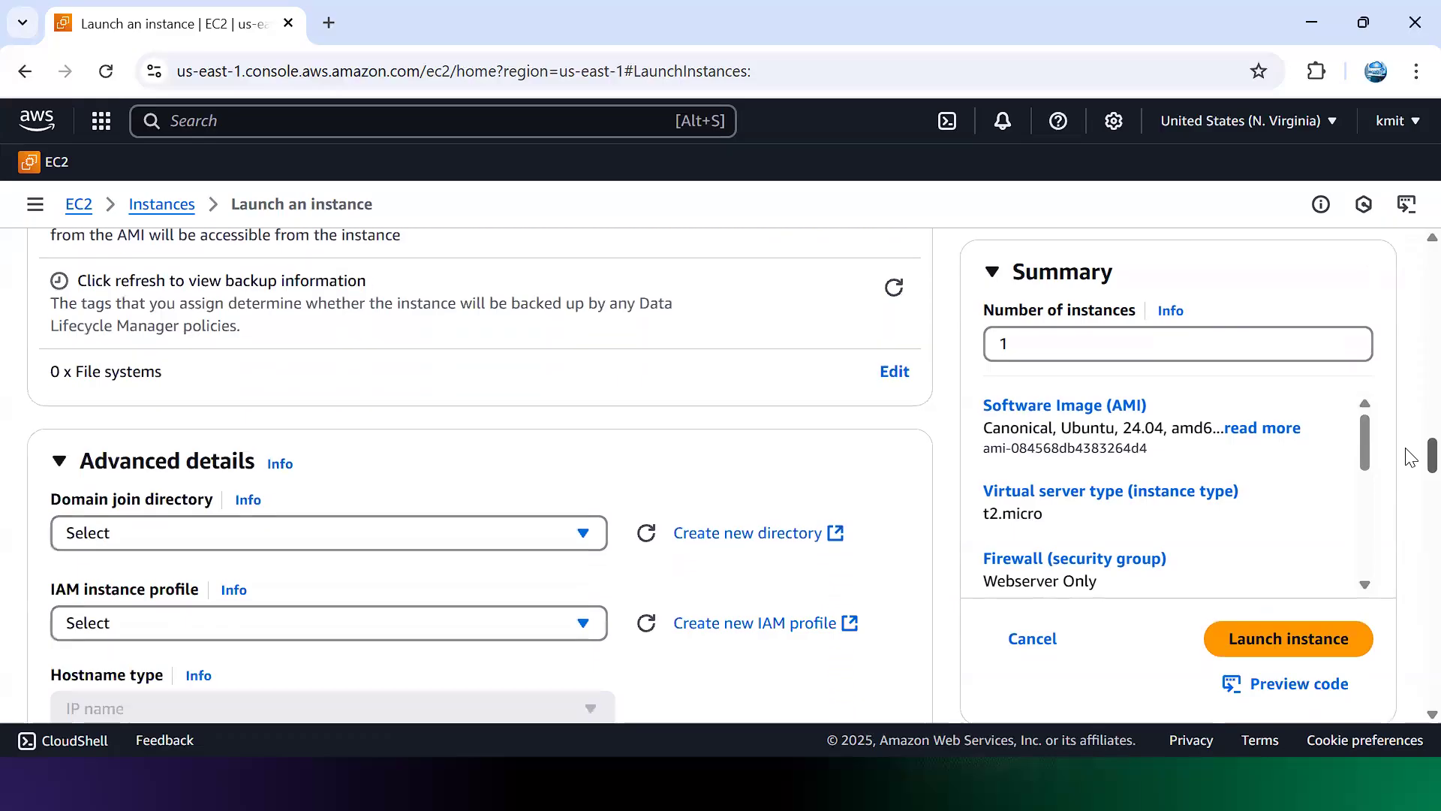
{"action": "scroll", "coordinate": [1411, 458], "scroll_direction": "down", "scroll_amount": 6}
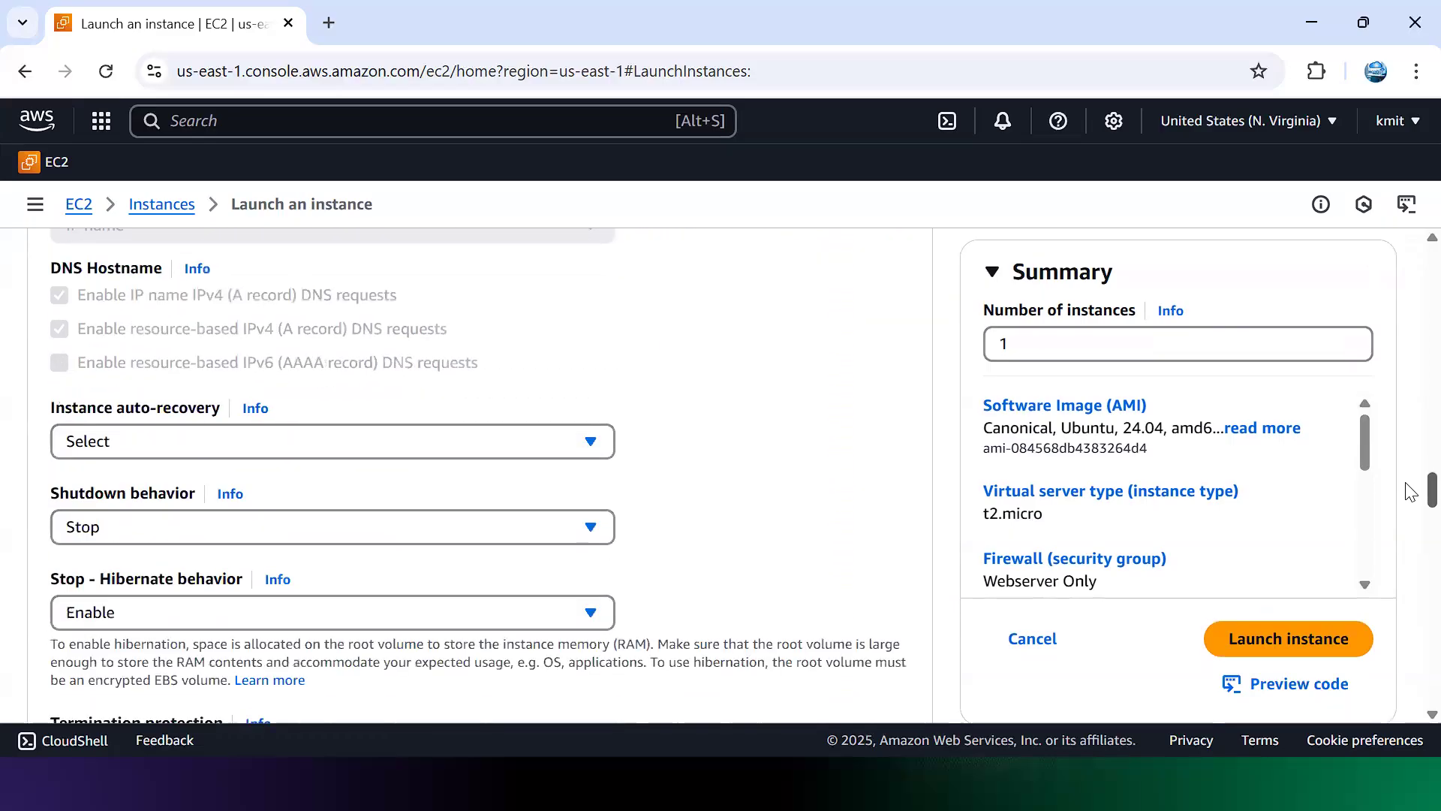
{"action": "scroll", "coordinate": [1411, 492], "scroll_direction": "down", "scroll_amount": 2}
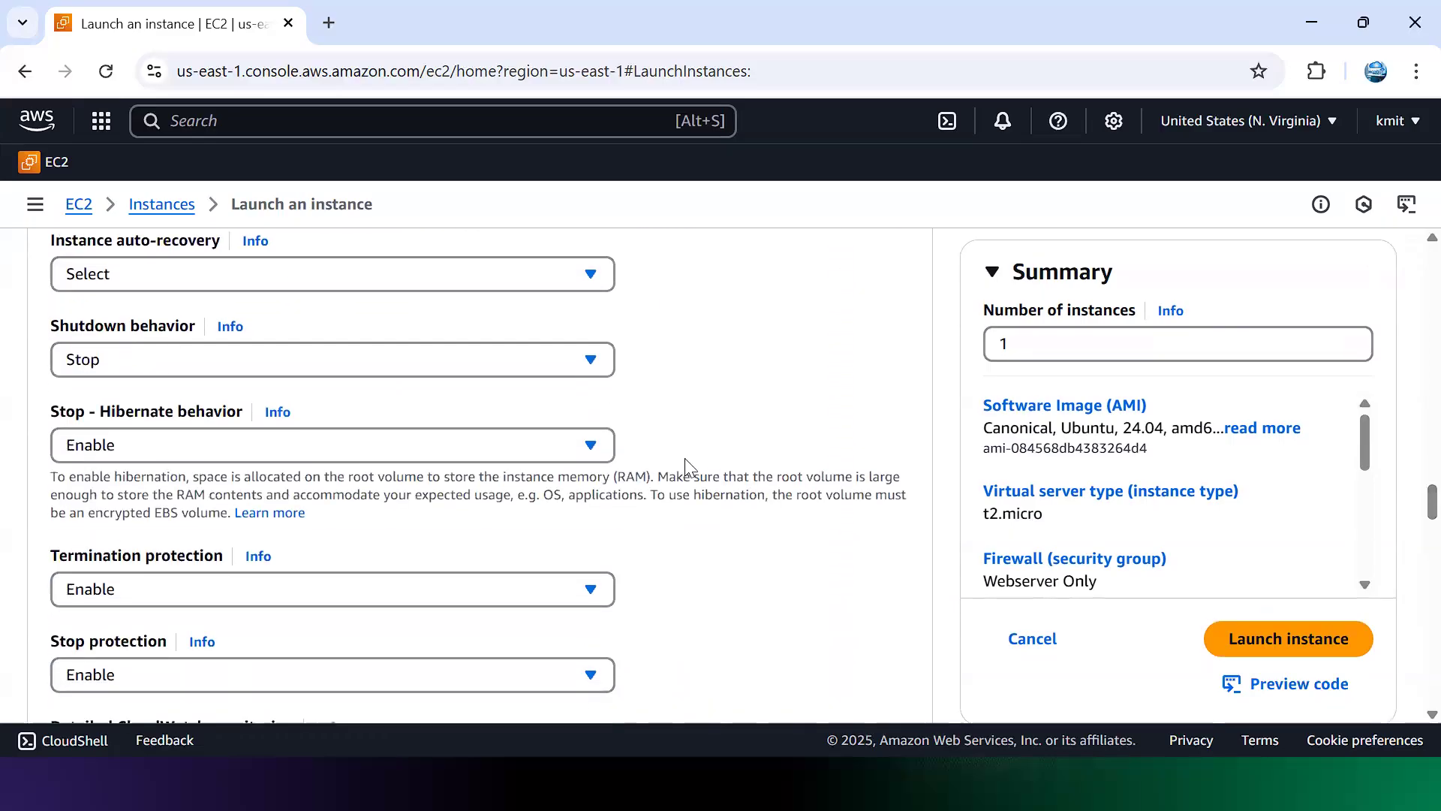
{"action": "left_click", "coordinate": [592, 448]}
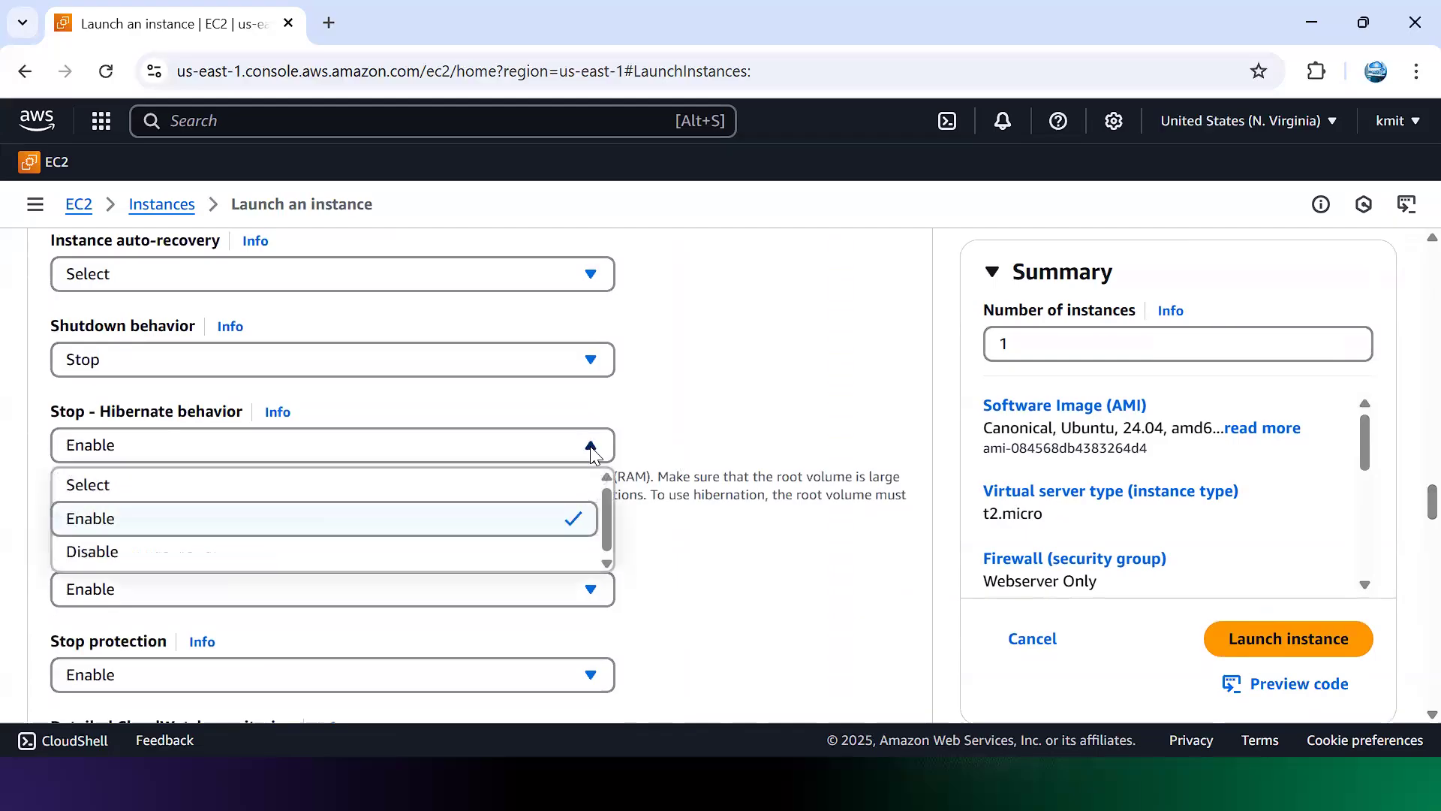
{"action": "left_click", "coordinate": [489, 484]}
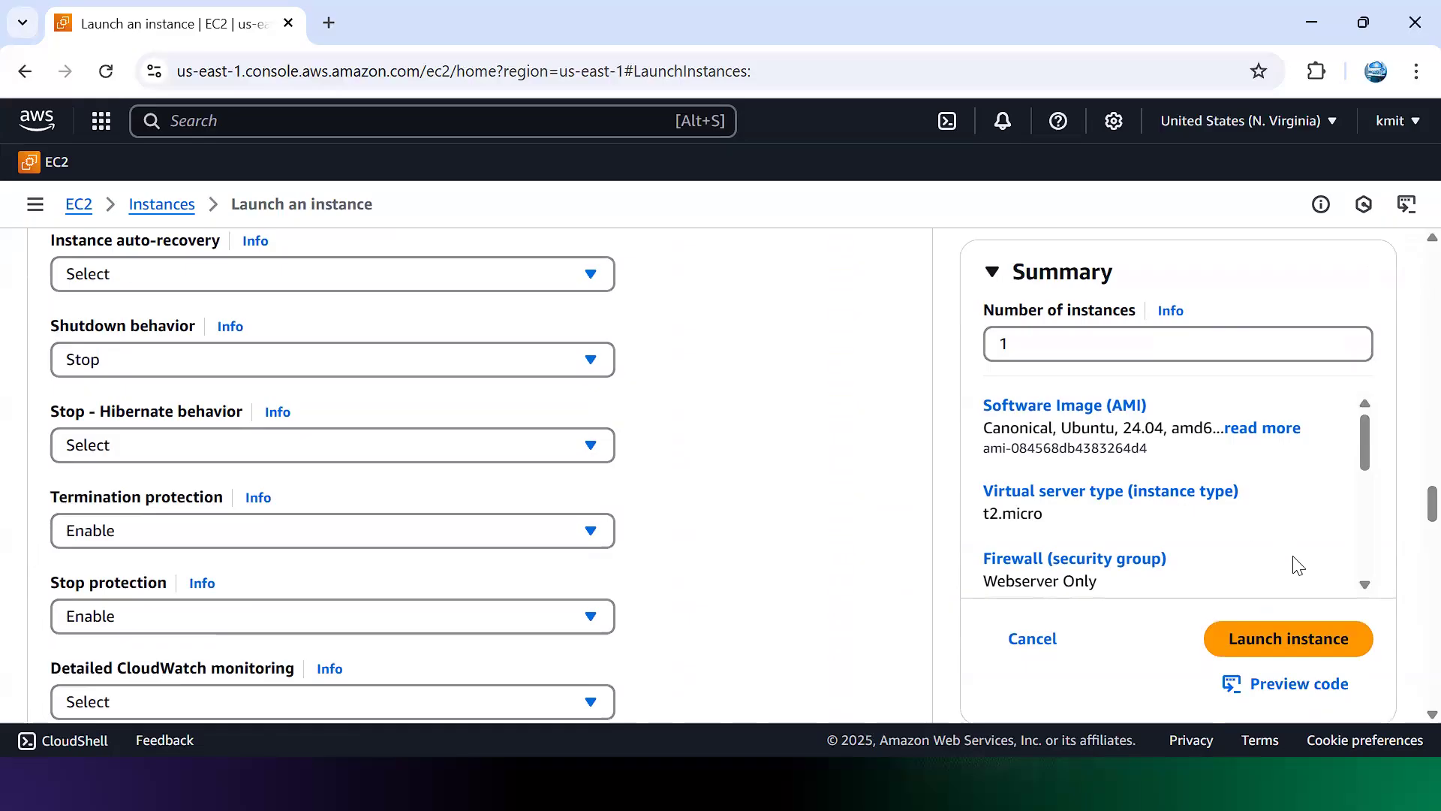
Step: Launch the WebServer instance again, this time successfully
{"action": "scroll", "coordinate": [1409, 542], "scroll_direction": "down", "scroll_amount": 2}
{"action": "scroll", "coordinate": [1410, 542], "scroll_direction": "down", "scroll_amount": 20}
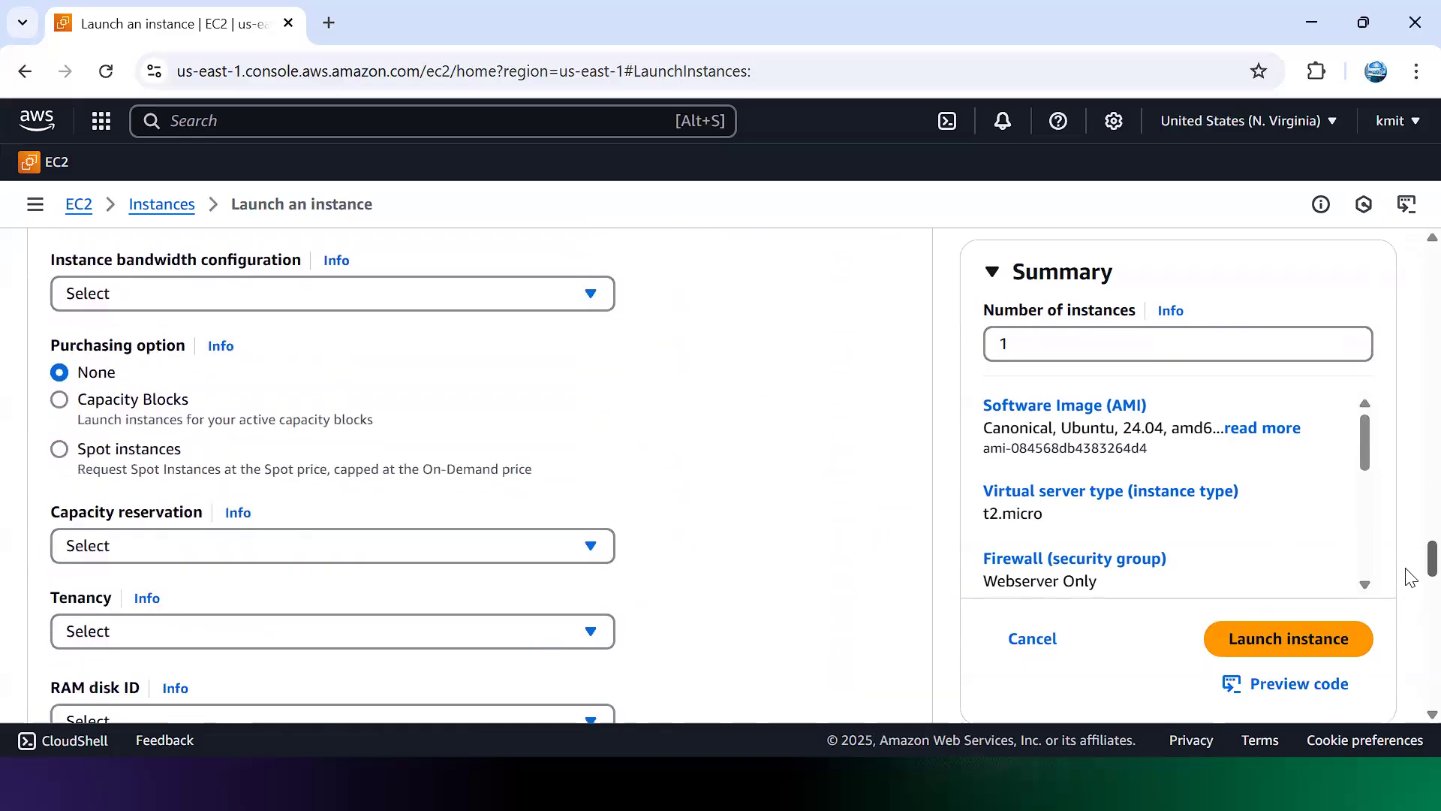
{"action": "scroll", "coordinate": [1408, 662], "scroll_direction": "down", "scroll_amount": 1}
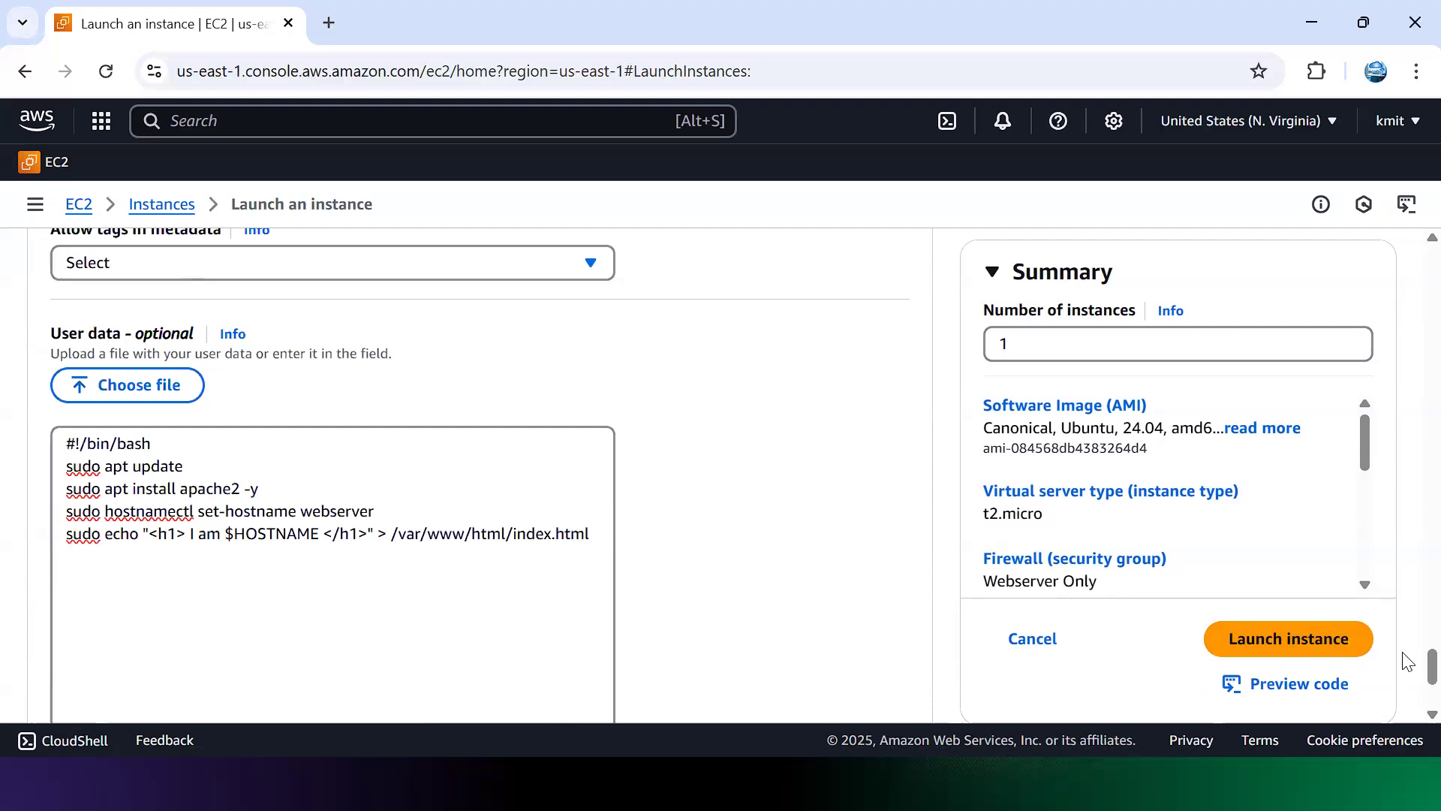
{"action": "left_click_drag", "start_coordinate": [136, 336], "coordinate": [187, 343]}
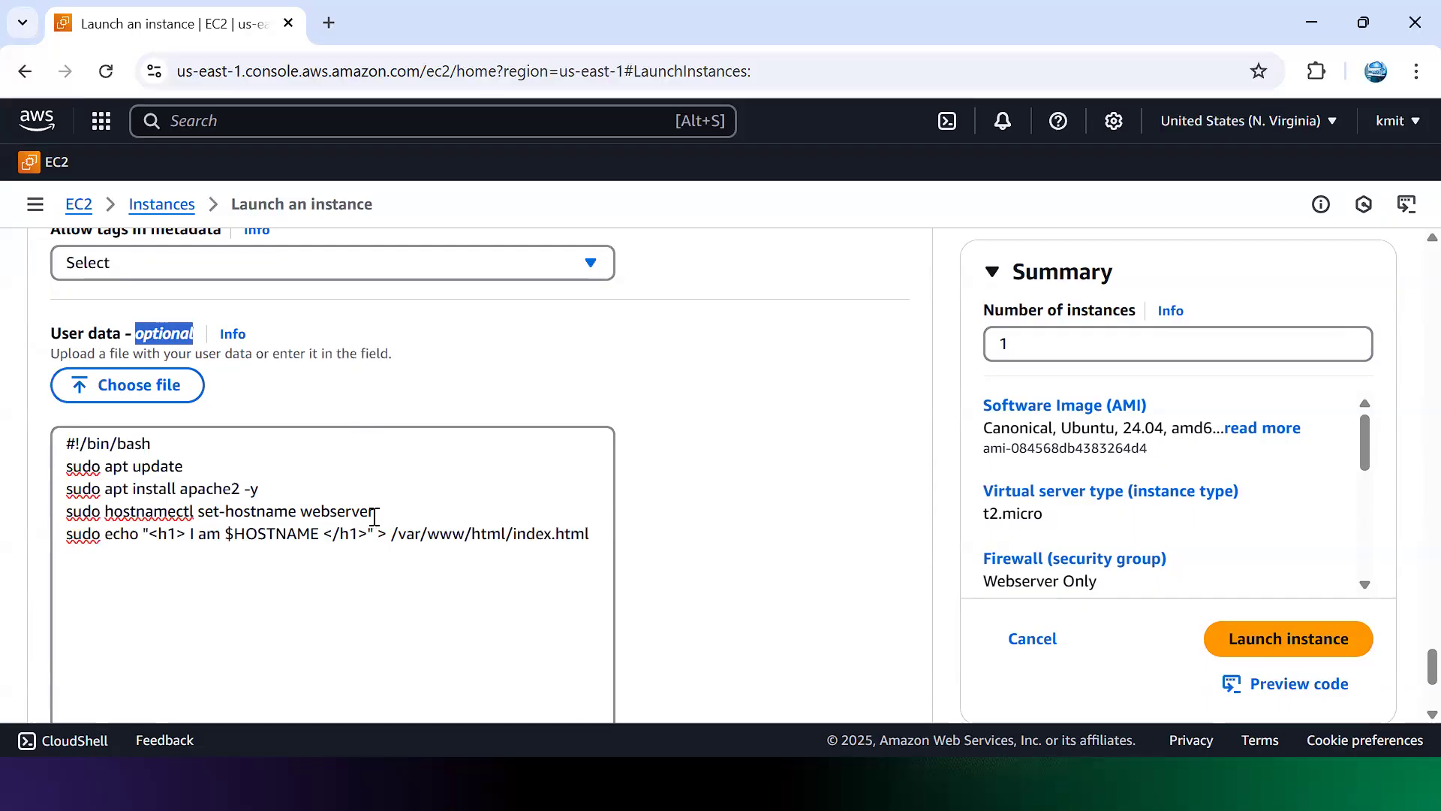
{"action": "left_click", "coordinate": [1312, 640]}
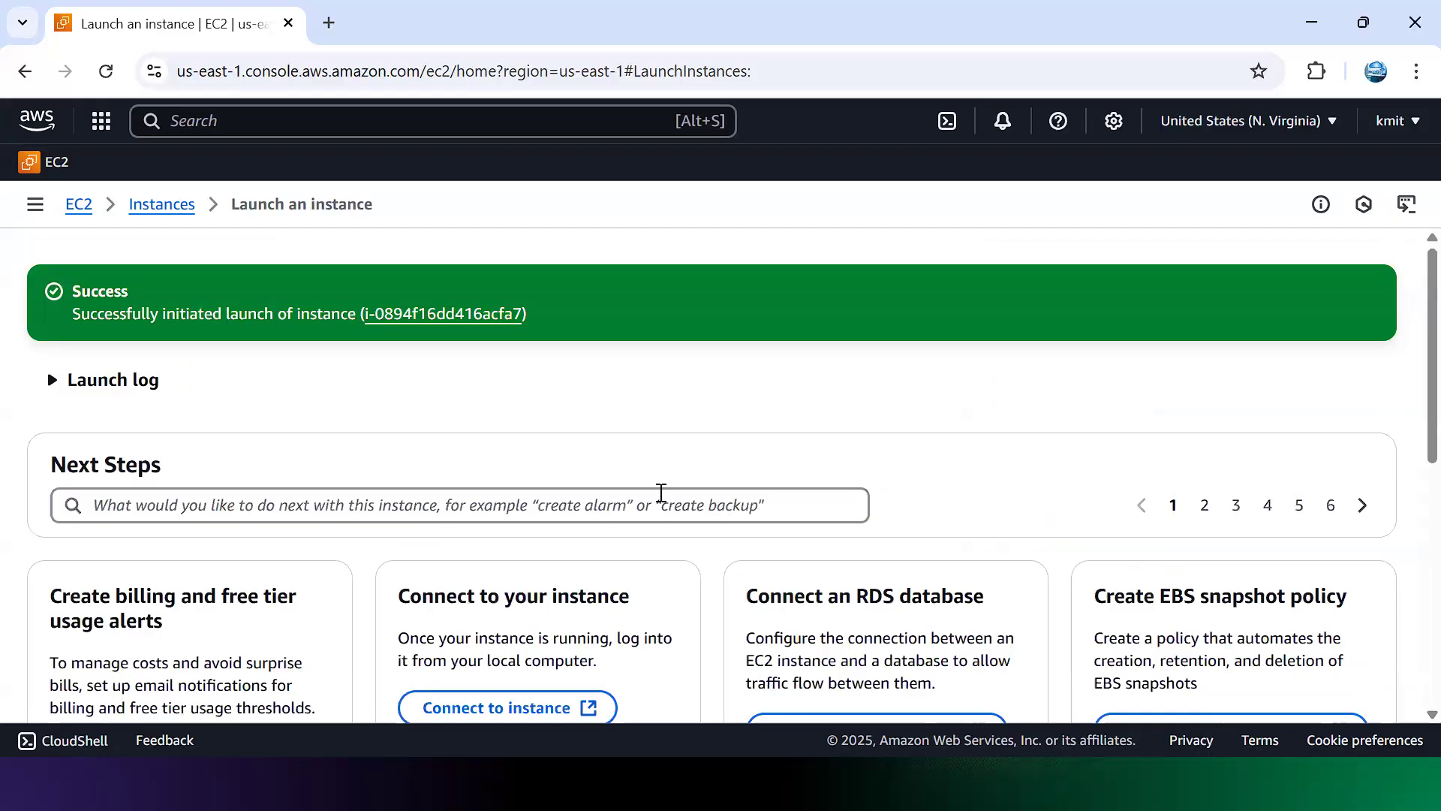
Step: Refresh the Instances list and select the running t2.micro WebServer instance
{"action": "left_click", "coordinate": [161, 214]}
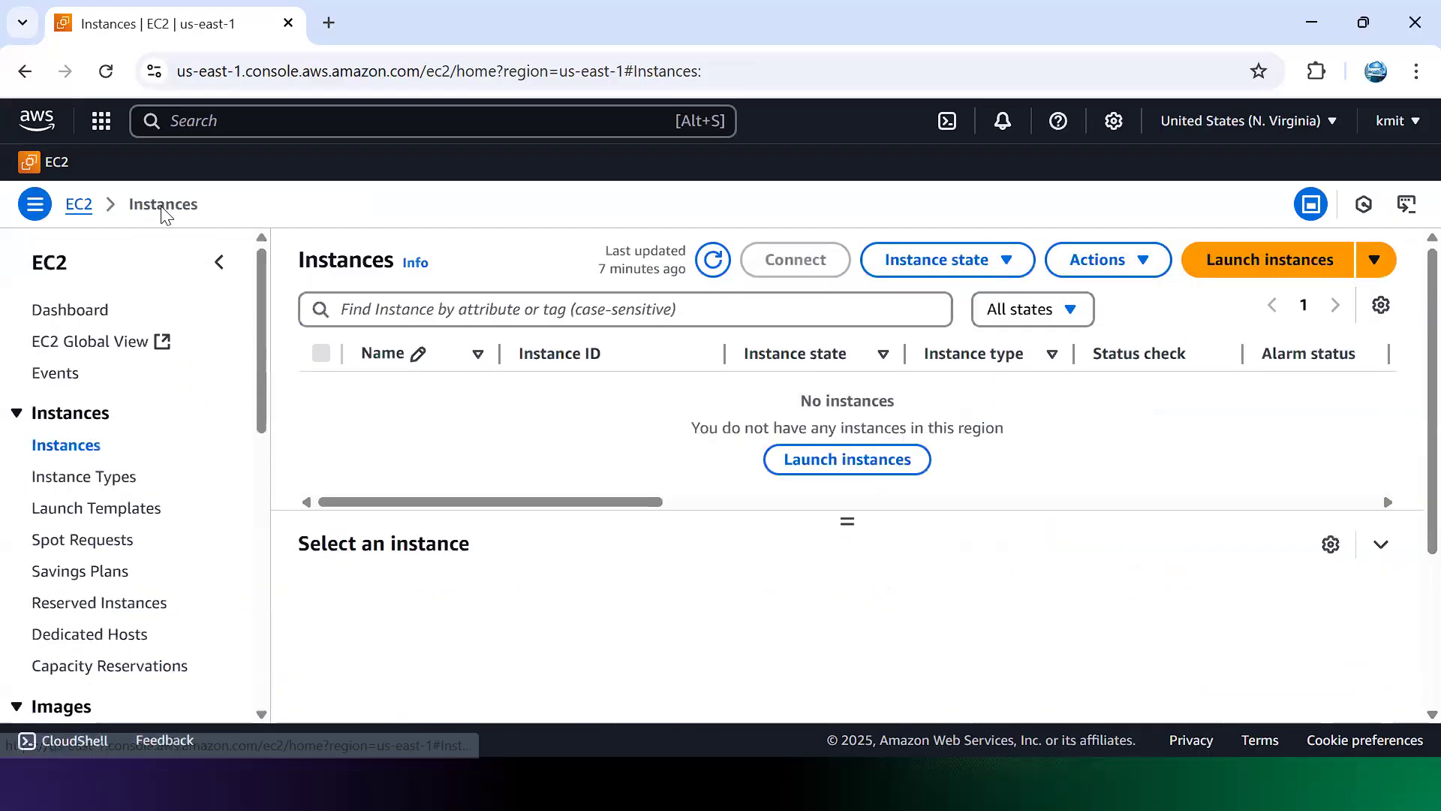
{"action": "left_click", "coordinate": [709, 260]}
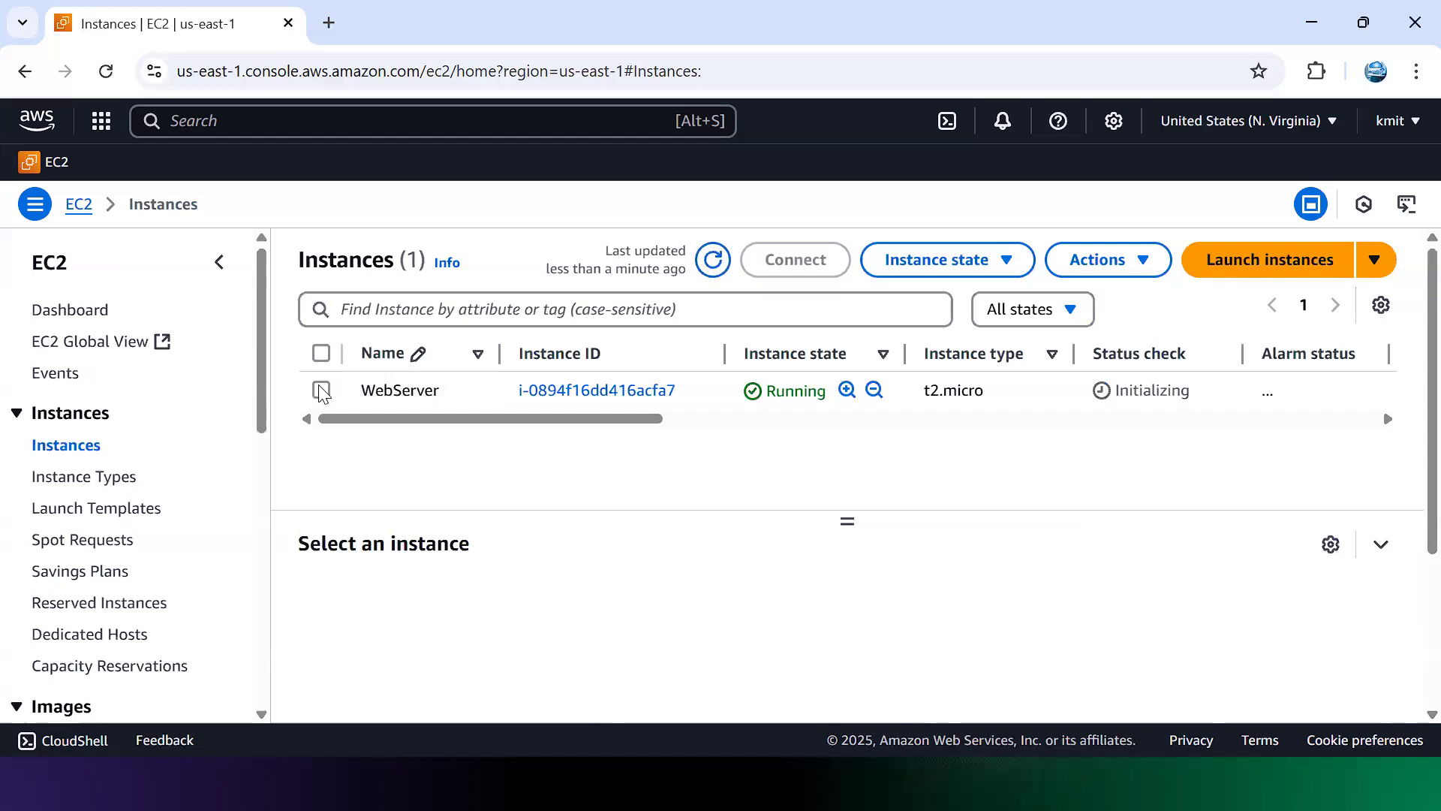
{"action": "left_click", "coordinate": [322, 390]}
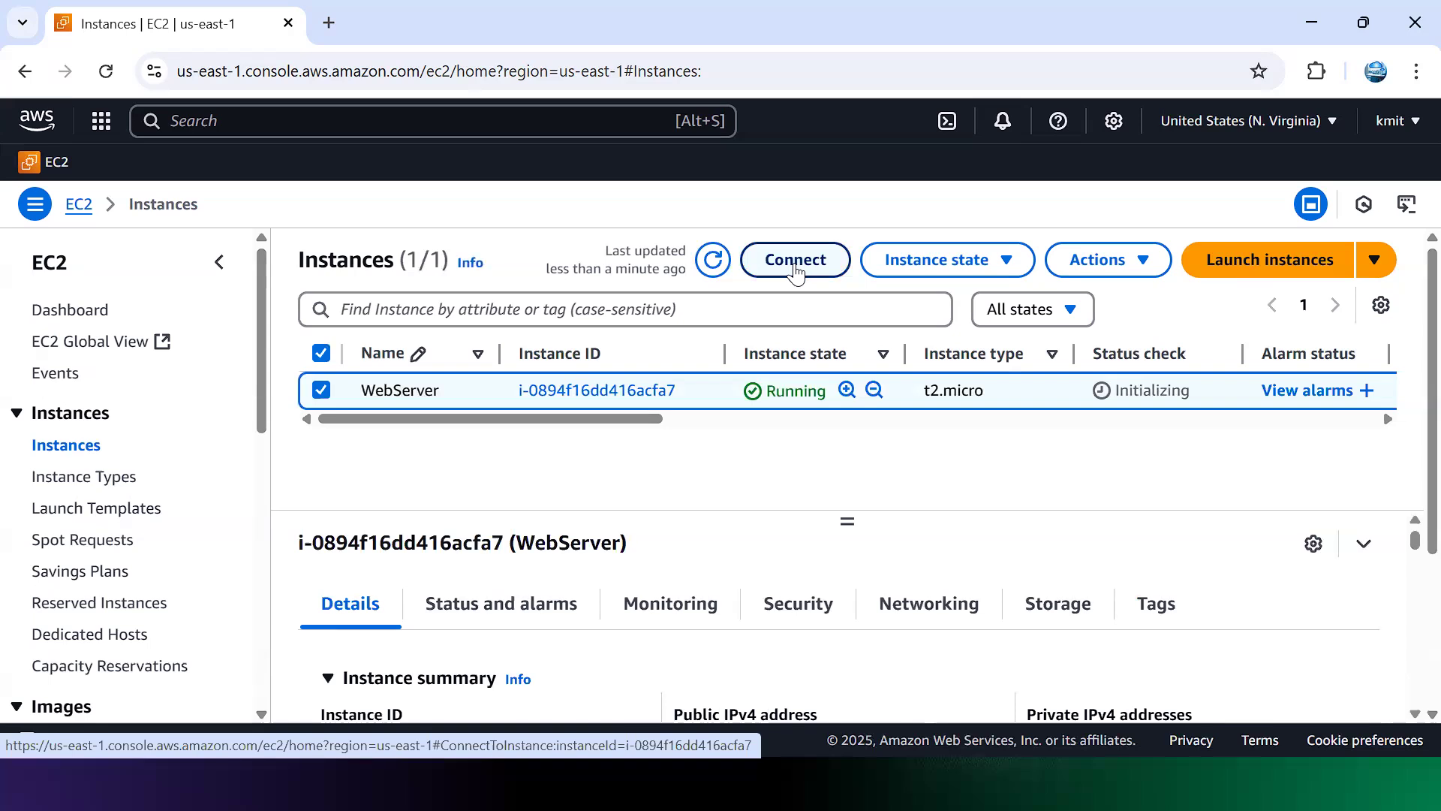
Step: Try connecting to WebServer through Instance Connect, then close the failed session tab
{"action": "left_click", "coordinate": [795, 263]}
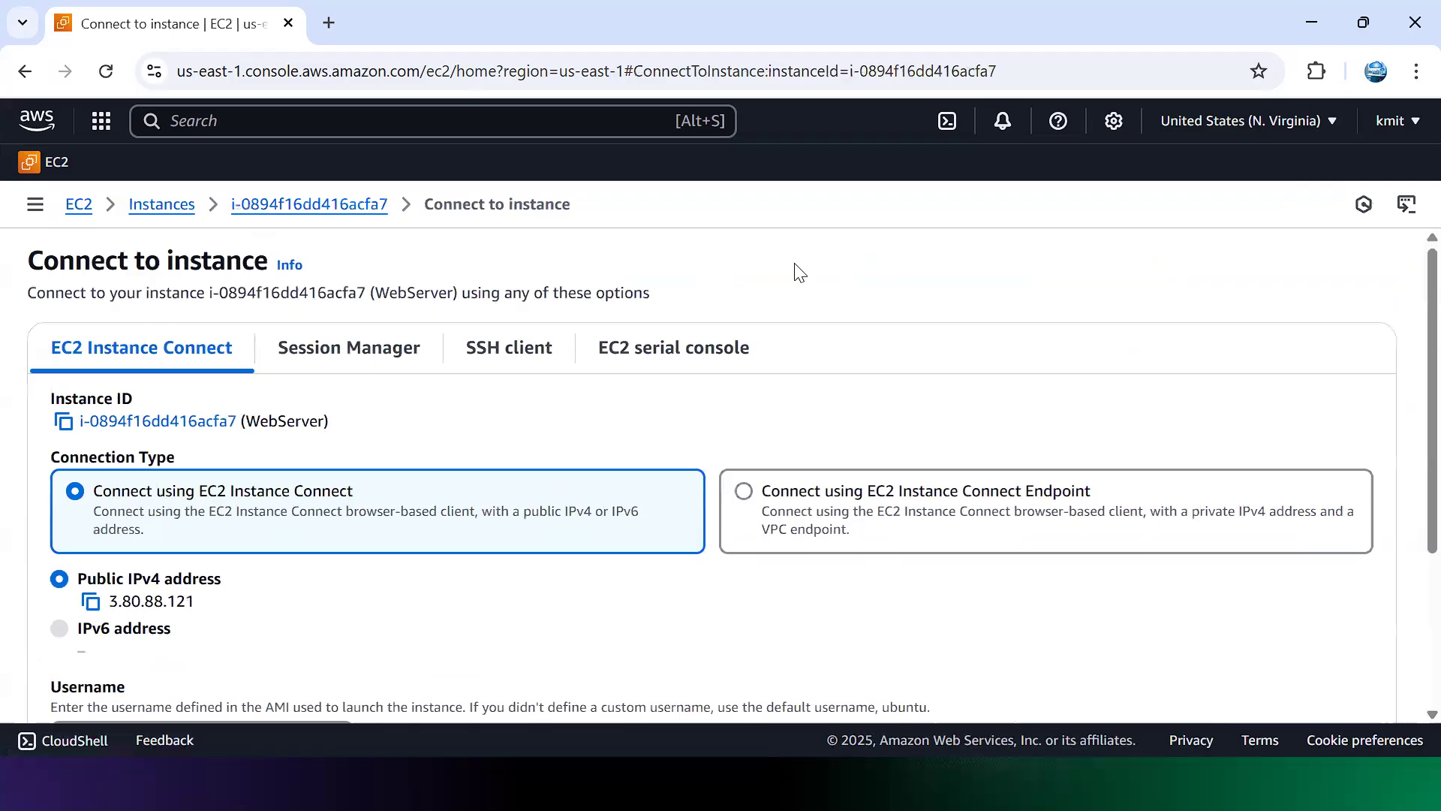
{"action": "scroll", "coordinate": [1406, 530], "scroll_direction": "down", "scroll_amount": 3}
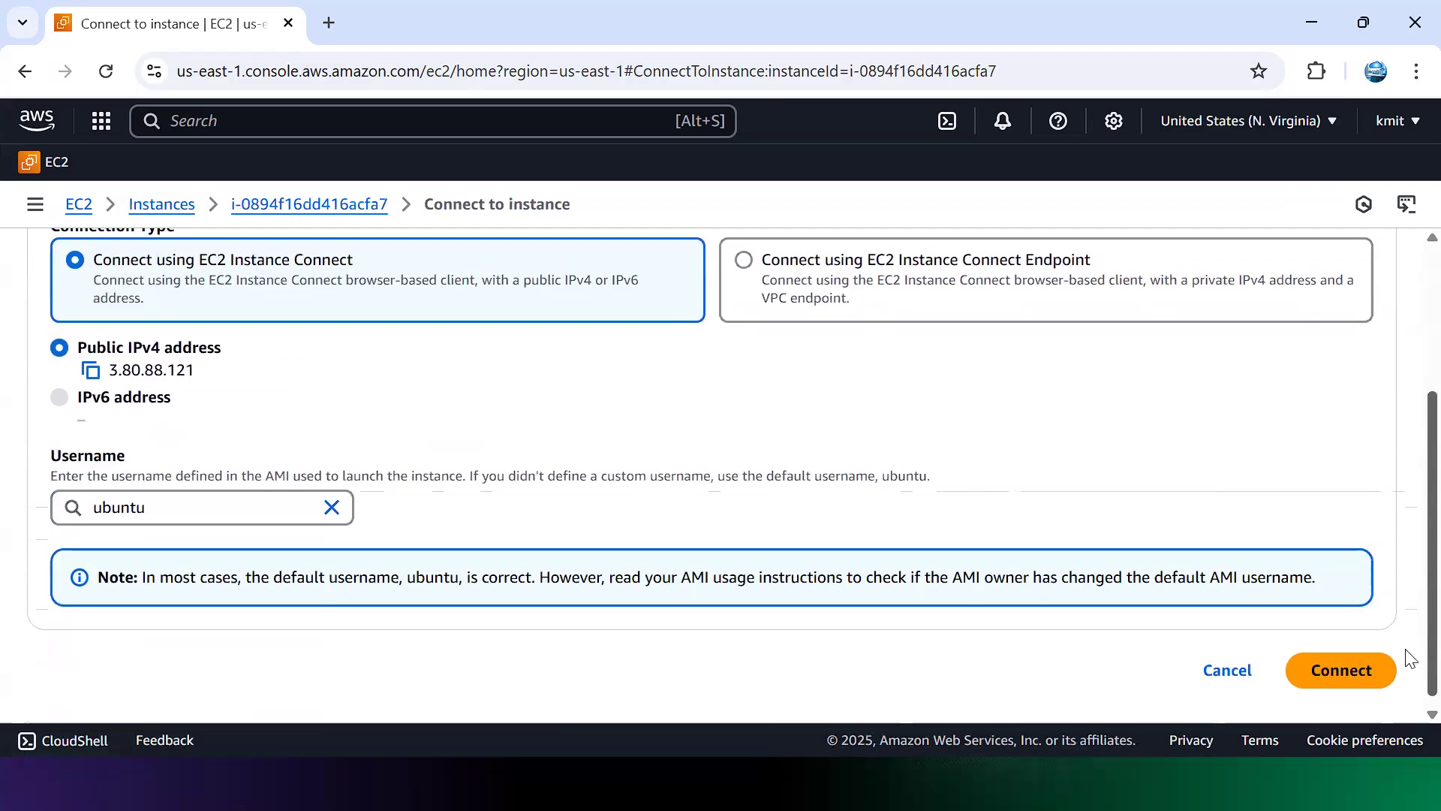
{"action": "left_click", "coordinate": [1407, 658]}
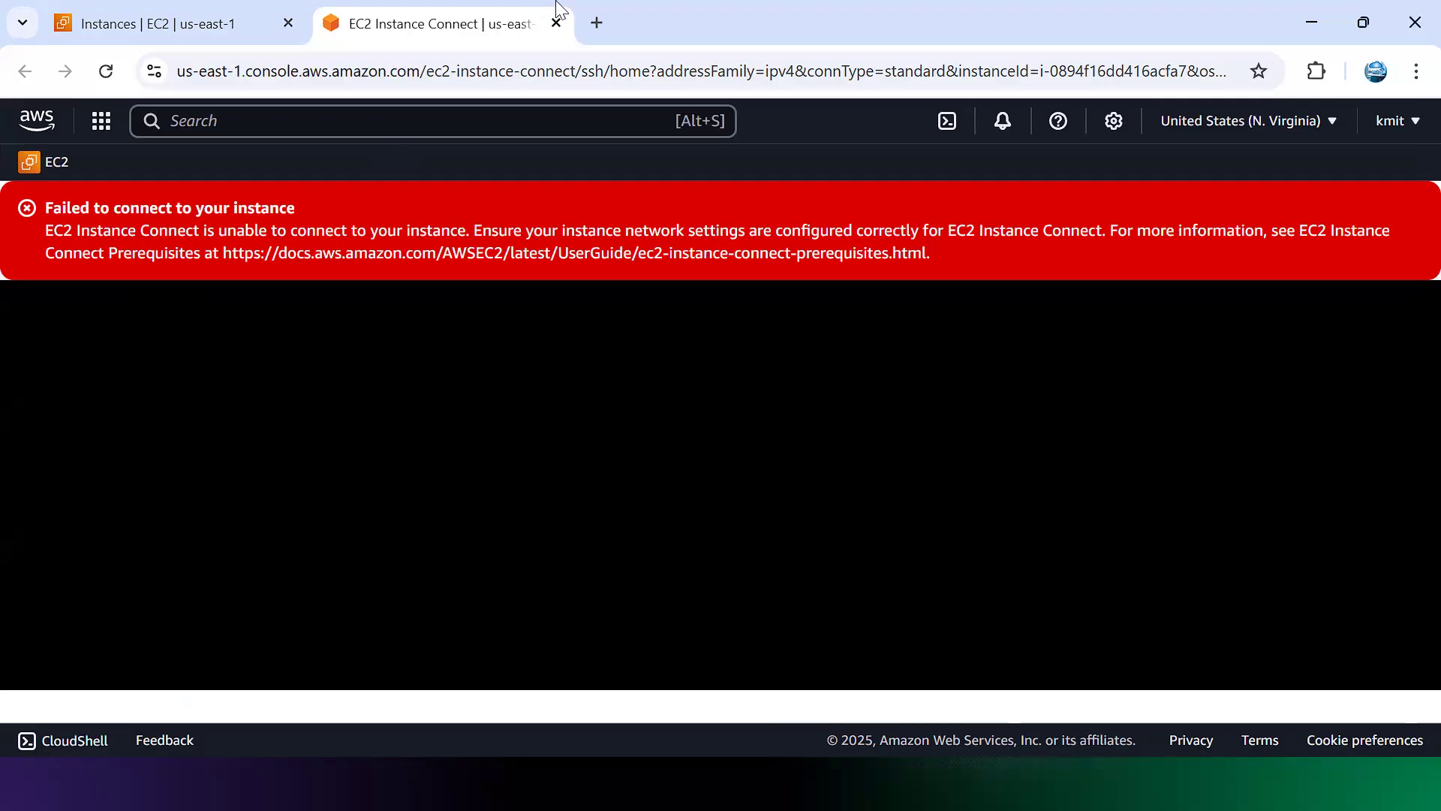
{"action": "left_click", "coordinate": [556, 23]}
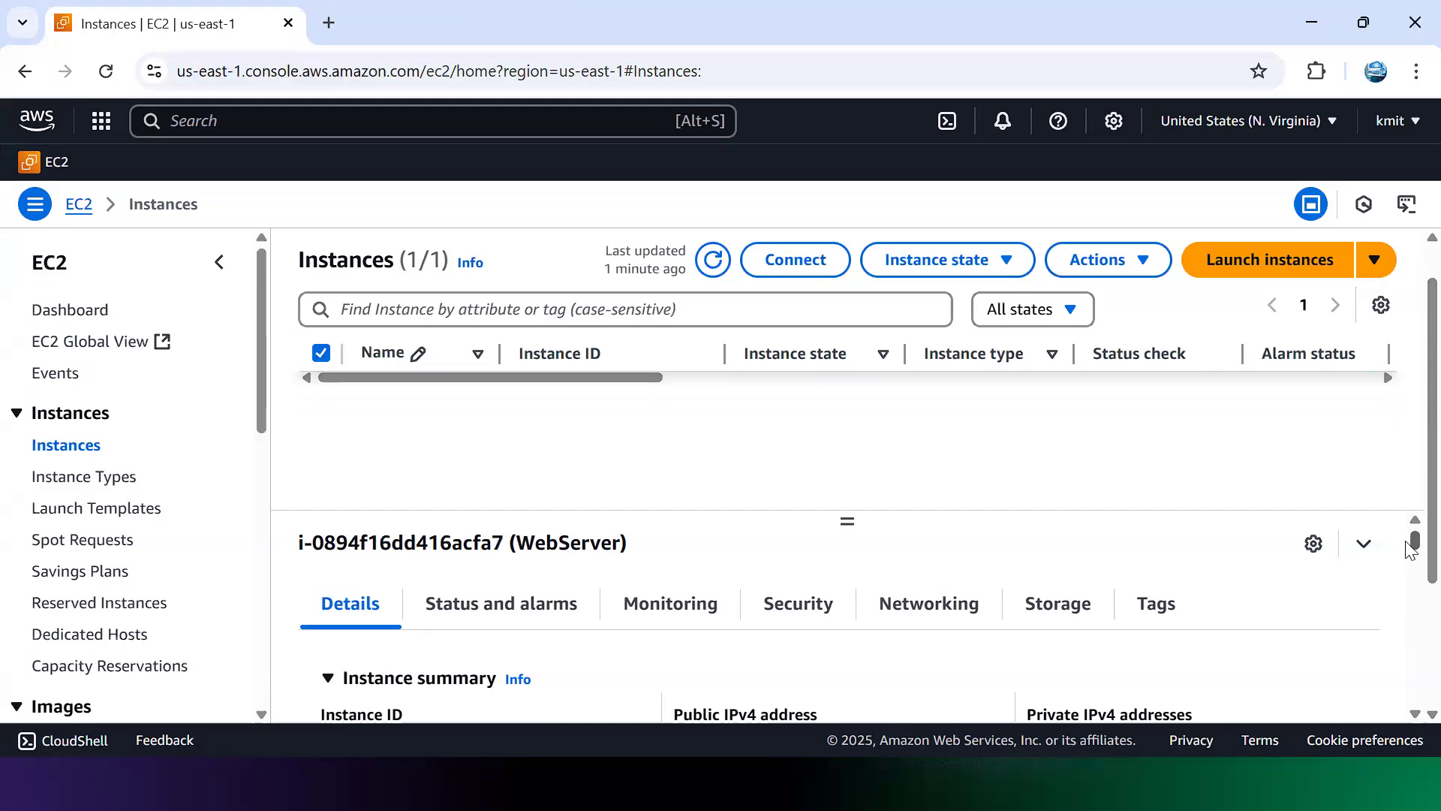
Step: Copy WebServer's public IPv4 address 3.80.88.121 for use in a new browser tab
{"action": "left_click_drag", "start_coordinate": [1408, 547], "coordinate": [1408, 552]}
{"action": "scroll", "coordinate": [1410, 551], "scroll_direction": "down", "scroll_amount": 1}
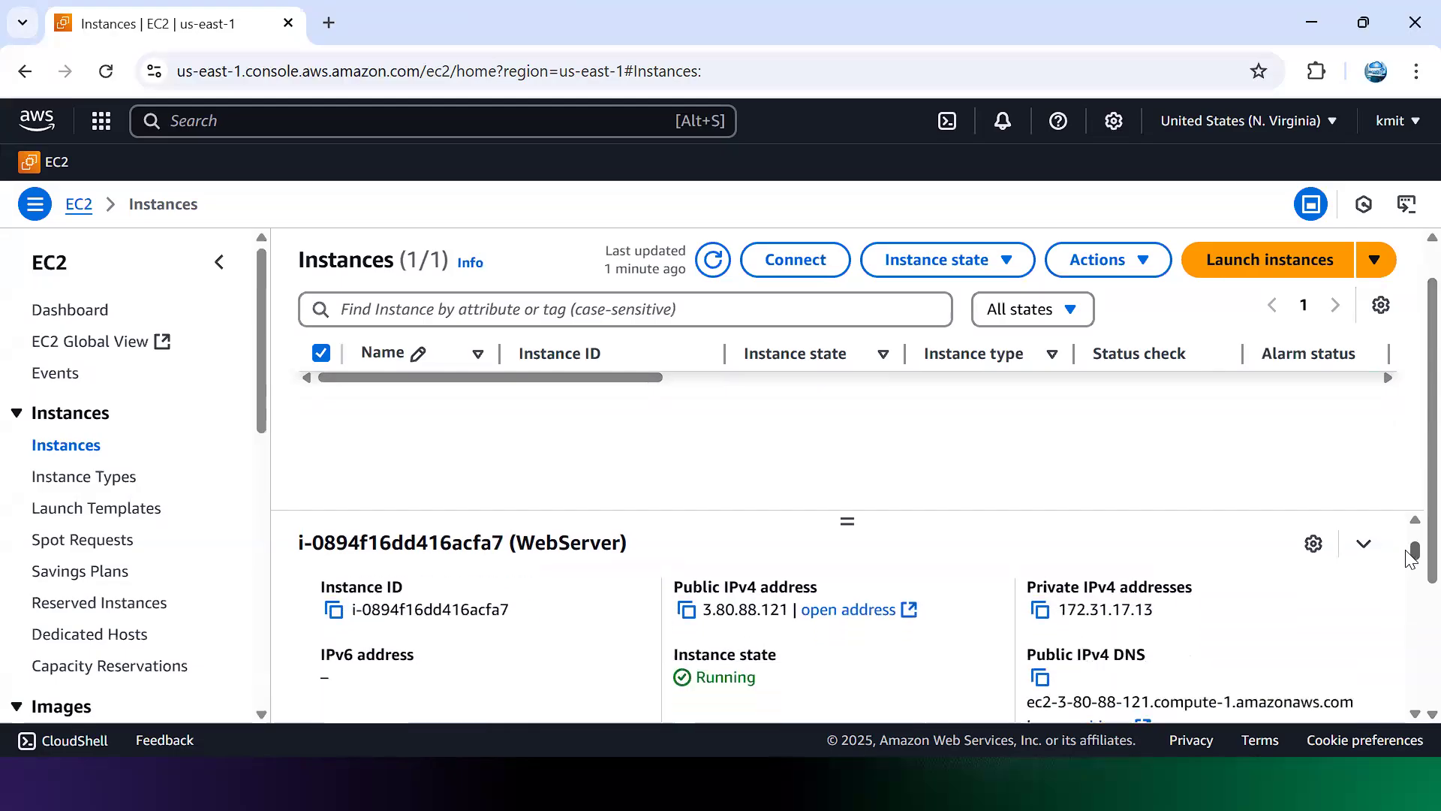
{"action": "left_click", "coordinate": [692, 611]}
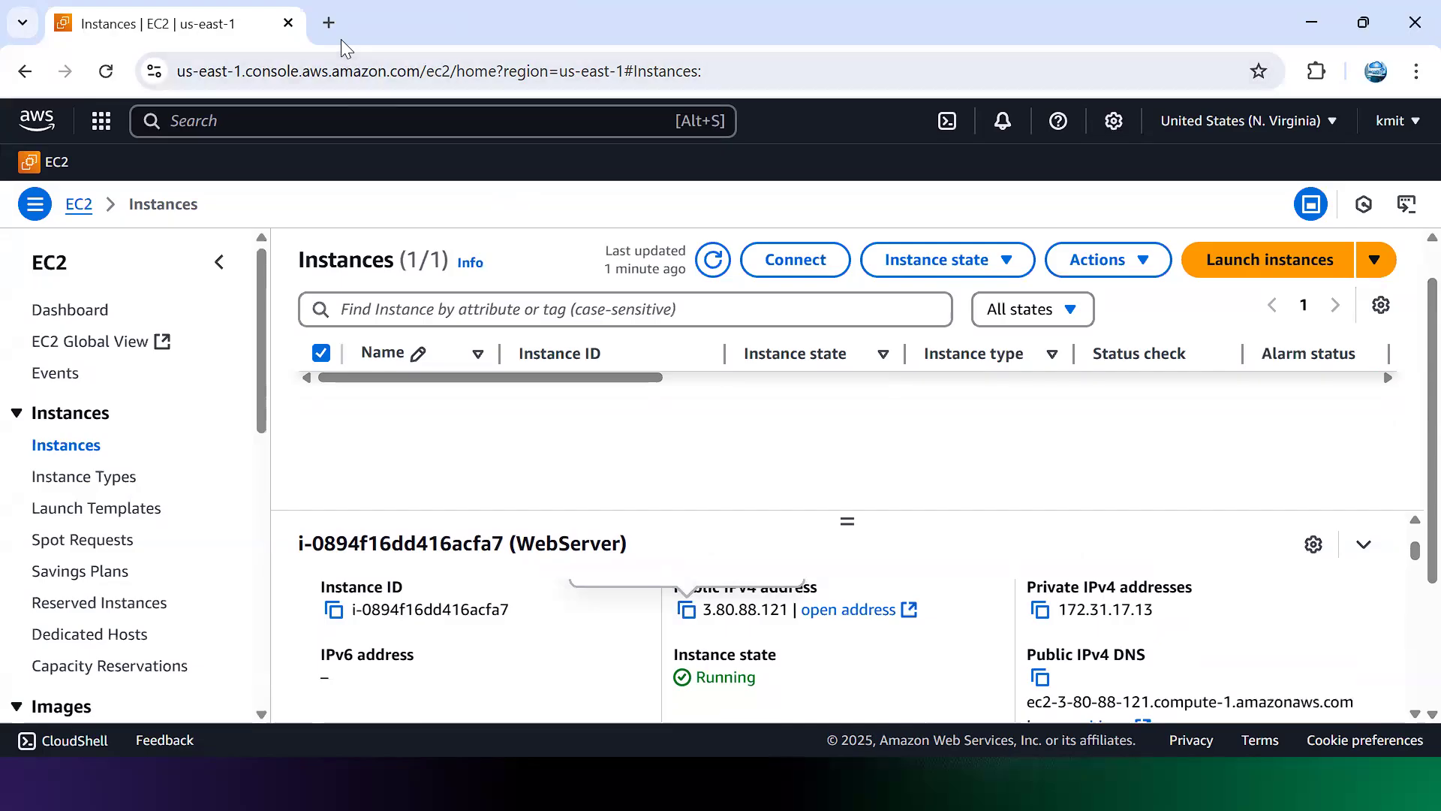
{"action": "left_click", "coordinate": [331, 22]}
Step: Load 3.80.88.121:80 in Chrome and confirm it reads 'I am ip-172-31-17-13'
{"action": "key", "text": "ctrl+v"}
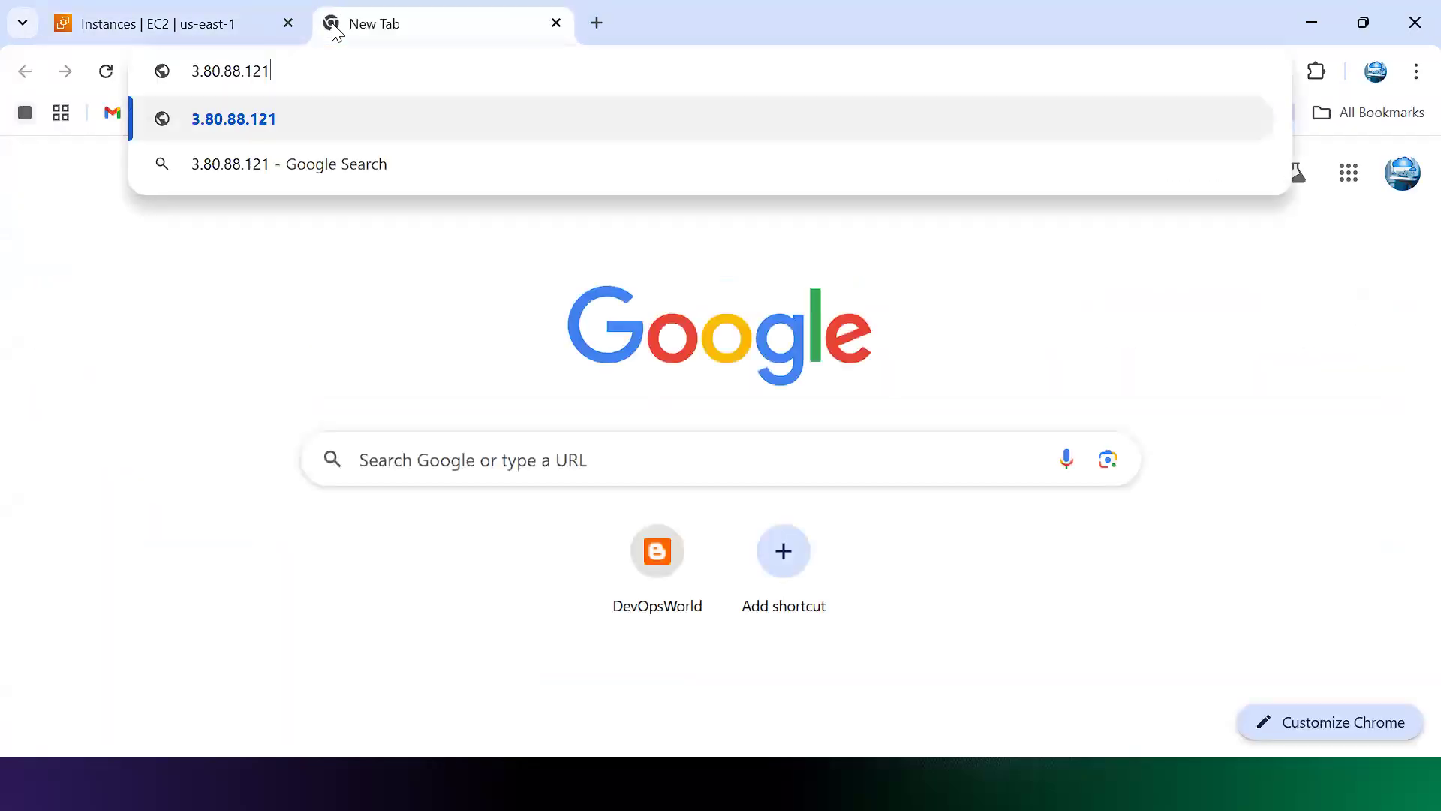
{"action": "type", "text": ":80"}
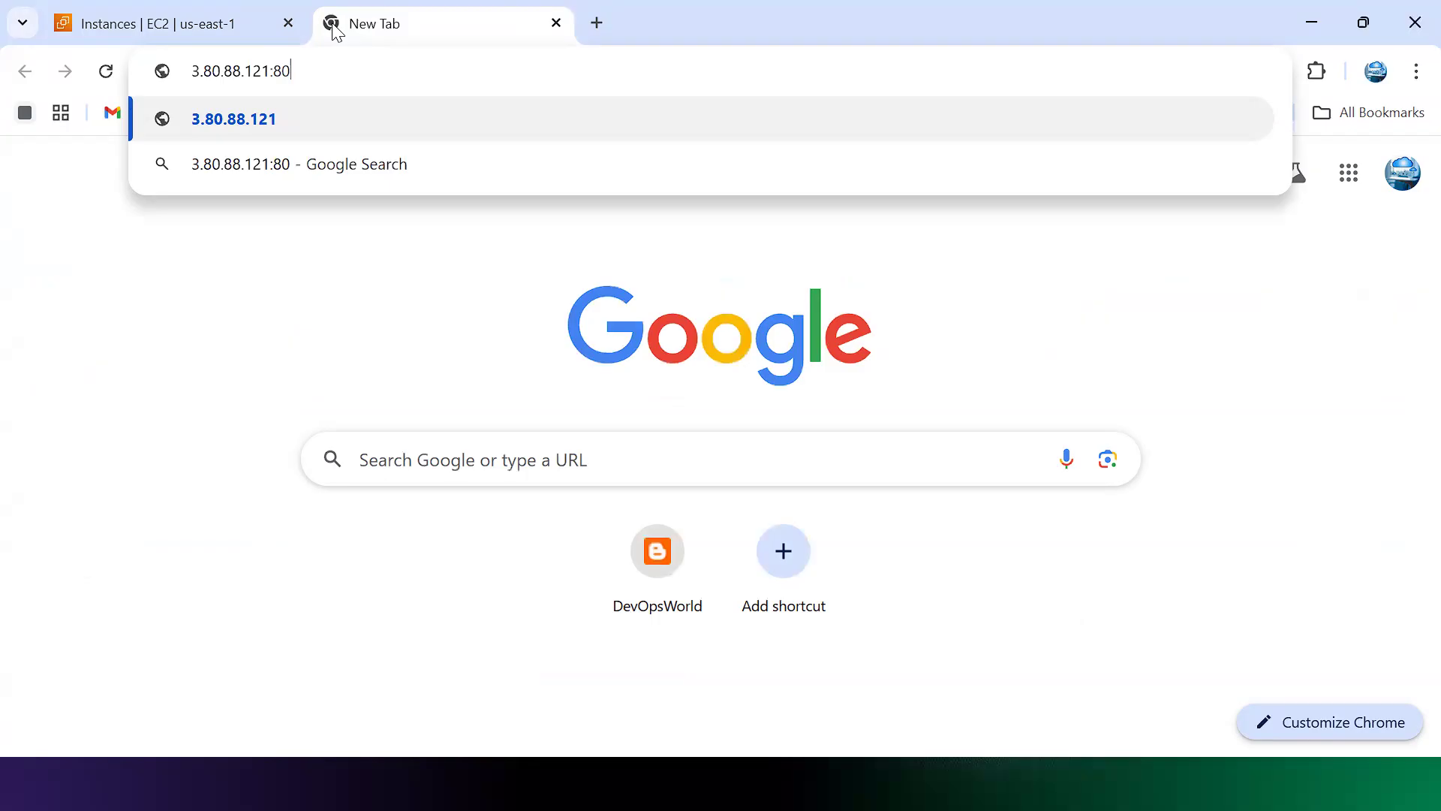
{"action": "key", "text": "Return"}
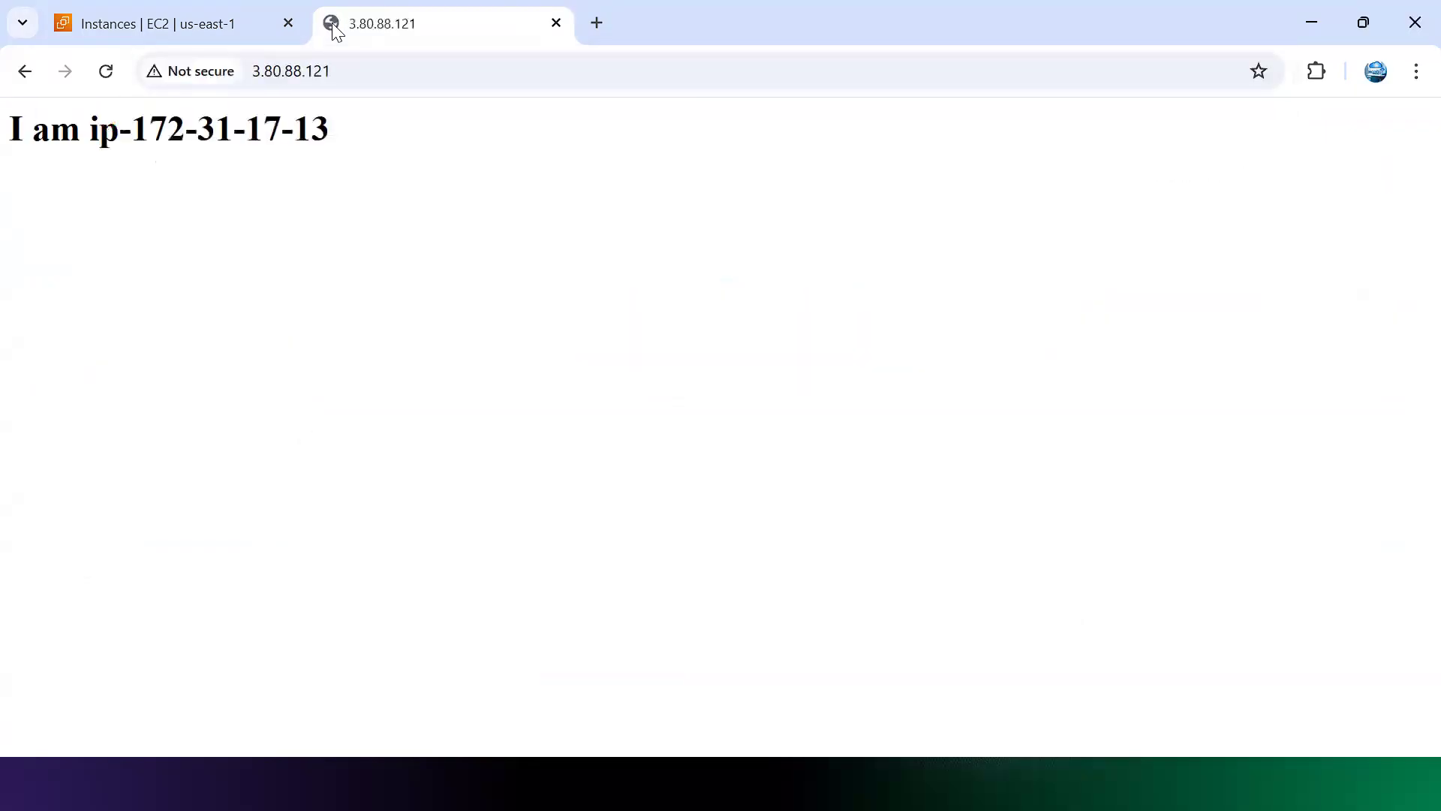
{"action": "left_click_drag", "start_coordinate": [340, 135], "coordinate": [3, 147]}
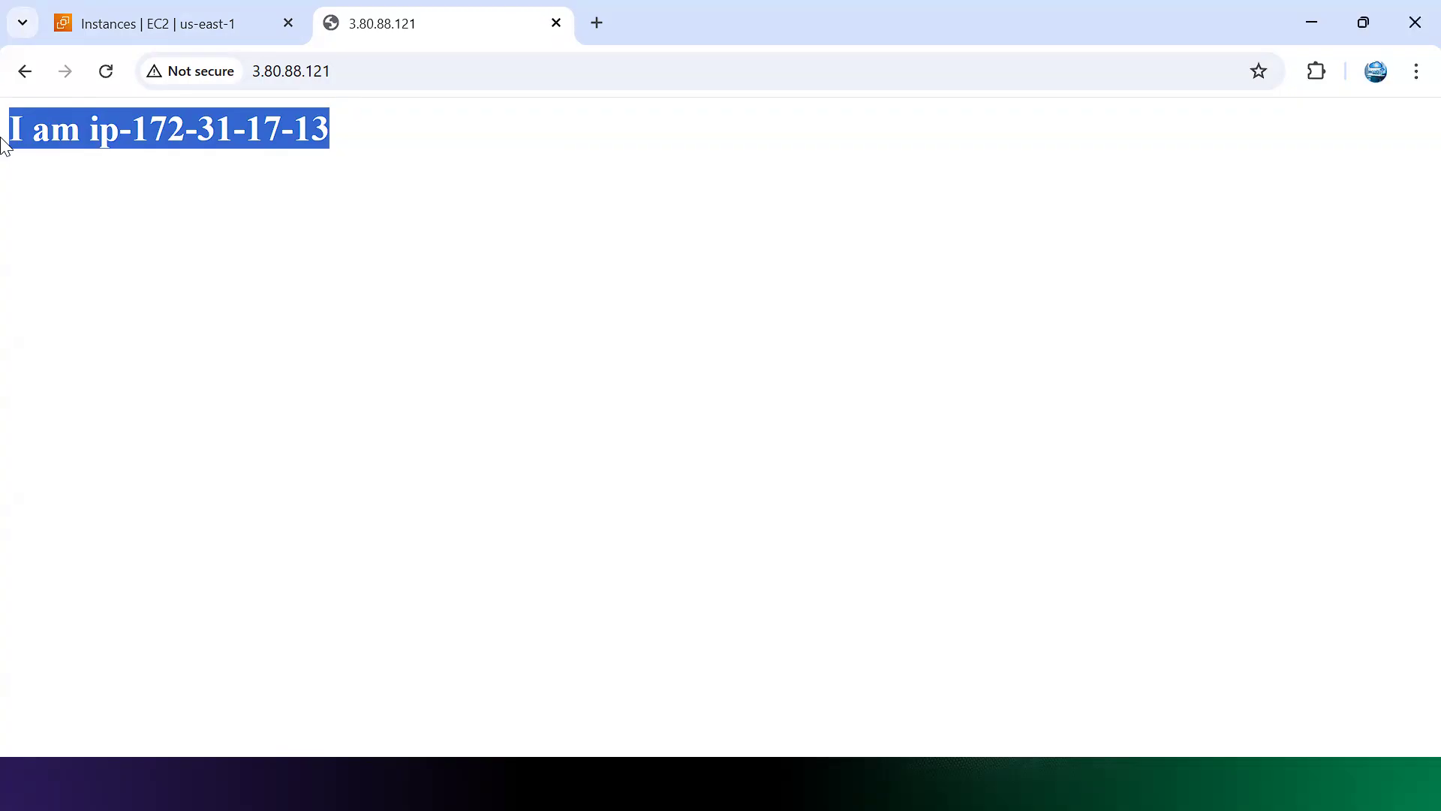
{"action": "key", "text": "alt+Tab"}
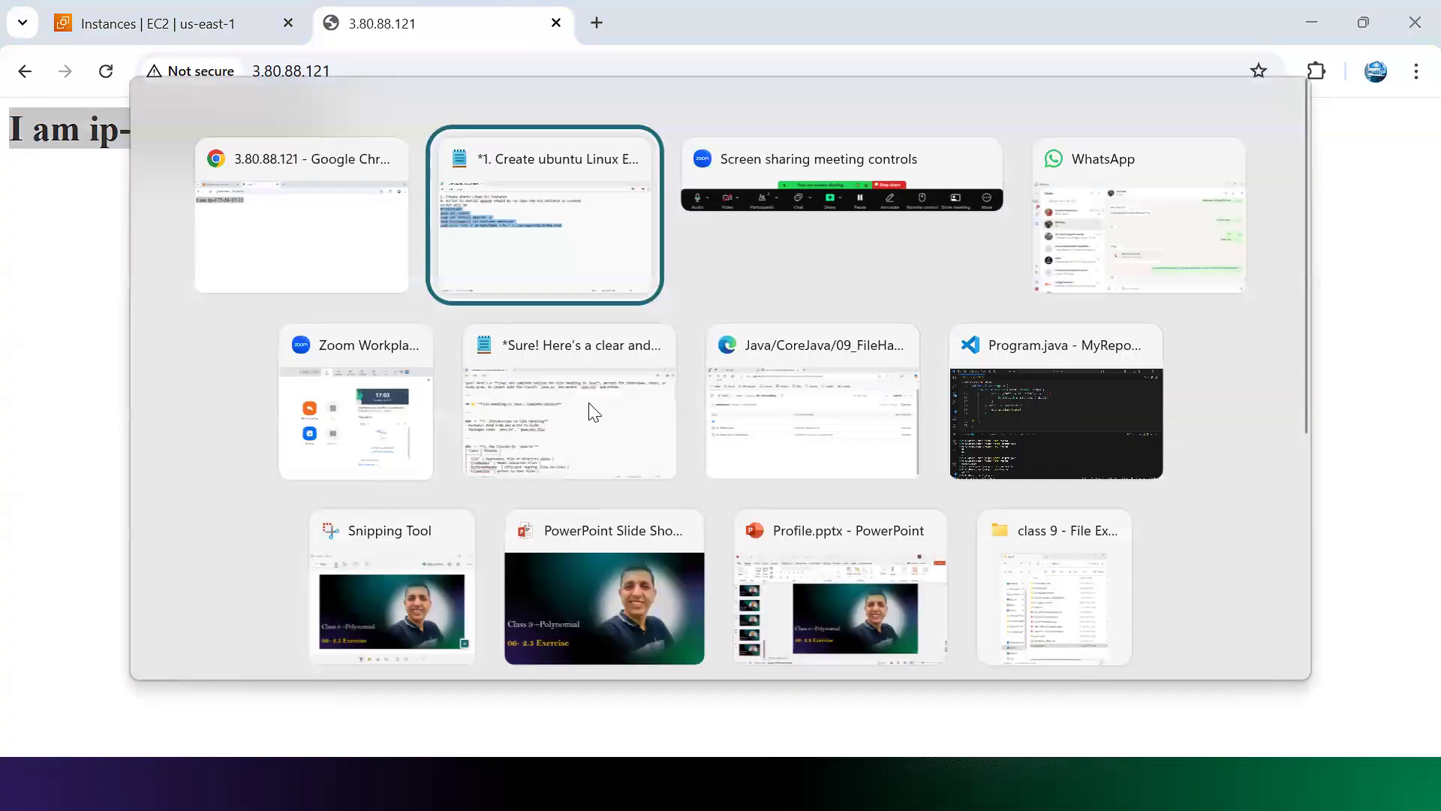
Step: Insert a 'sudo bash' line below the hostnamectl set-hostname line in the Notepad script
{"action": "left_click", "coordinate": [547, 267]}
{"action": "key", "text": "Return"}
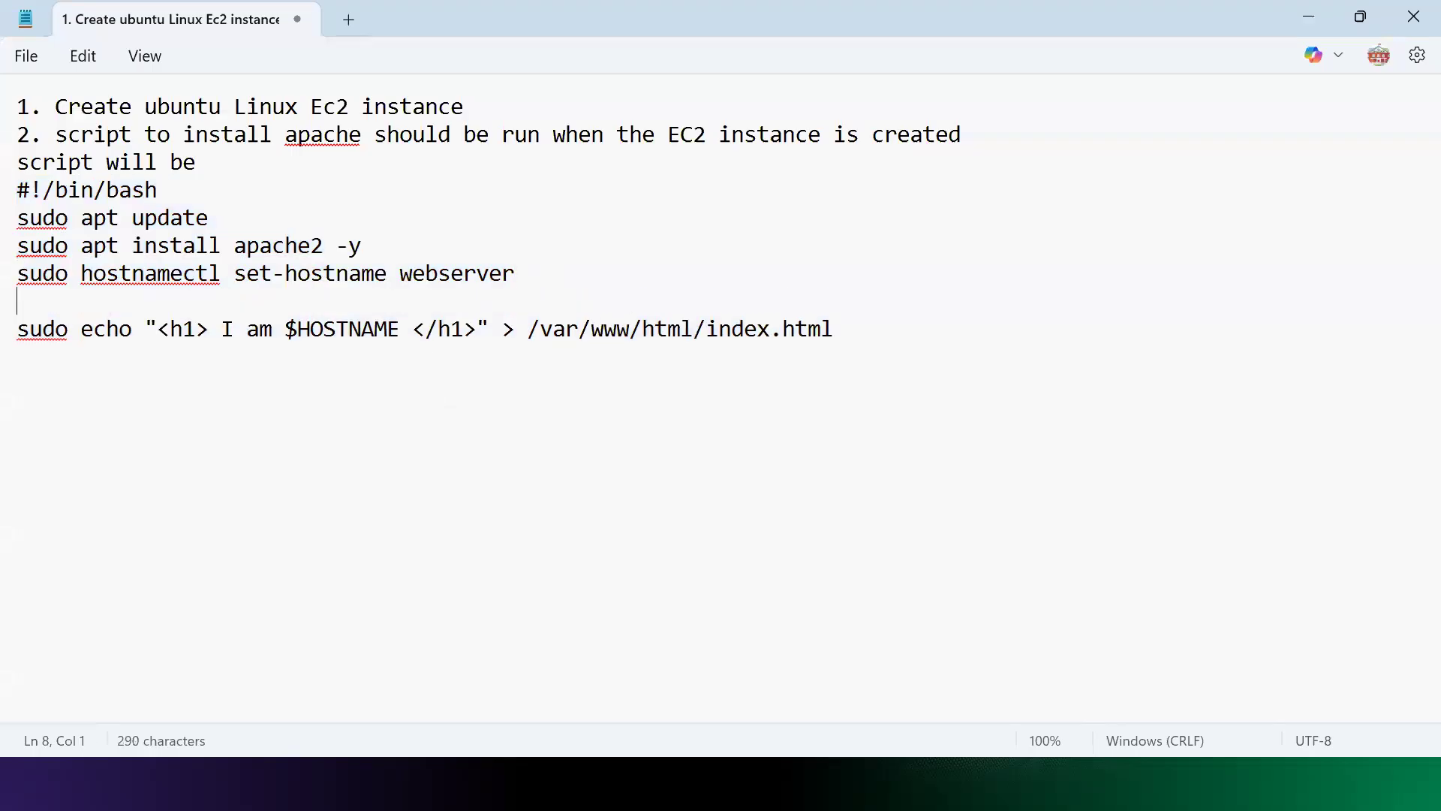
{"action": "type", "text": "bash"}
{"action": "left_click_drag", "start_coordinate": [400, 274], "coordinate": [525, 274]}
{"action": "left_click", "coordinate": [173, 306]}
{"action": "key", "text": "Home"}
{"action": "type", "text": "sudo"}
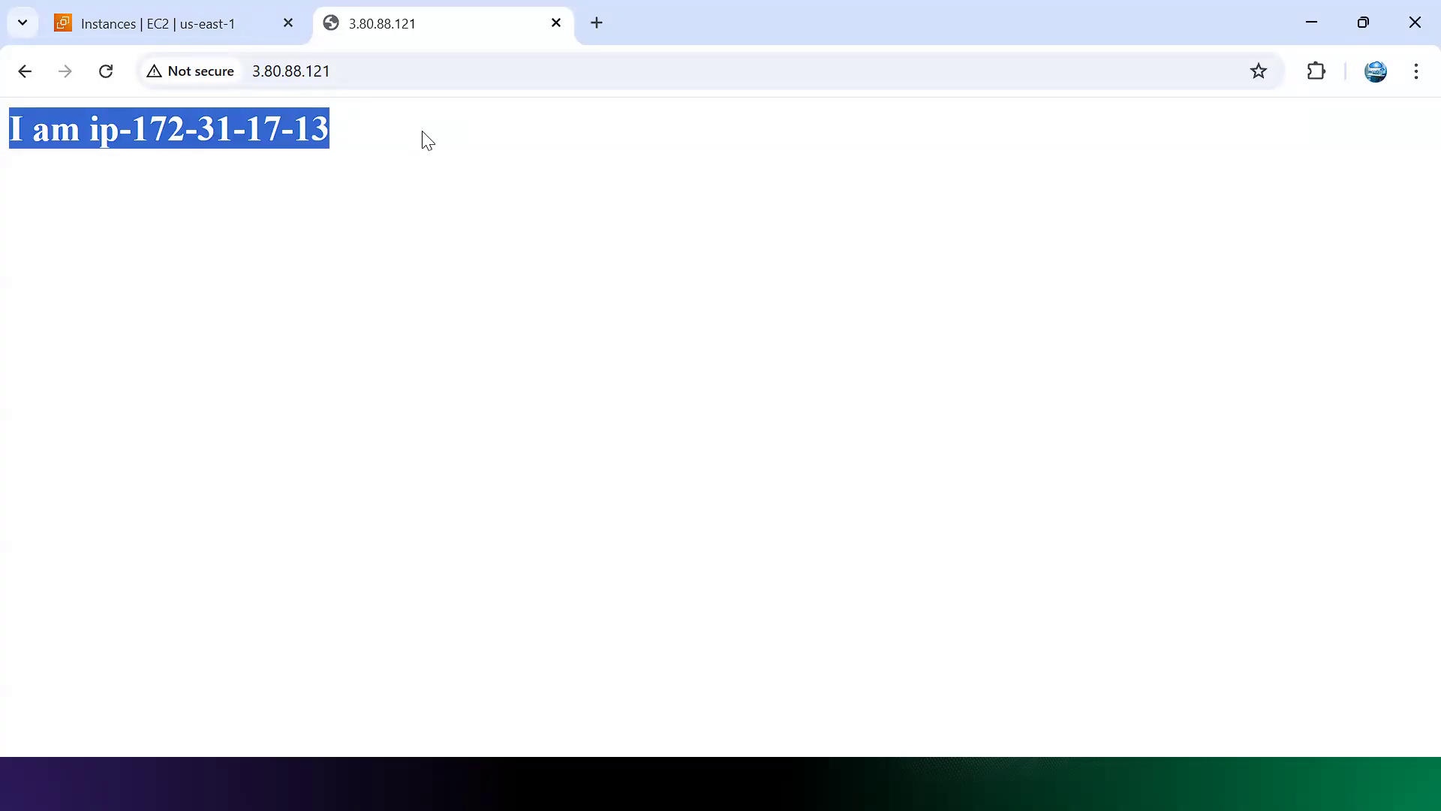
Step: Stop WebServer via Instance state > Stop instance, which fails due to disableApiStop protection
{"action": "left_click", "coordinate": [223, 23]}
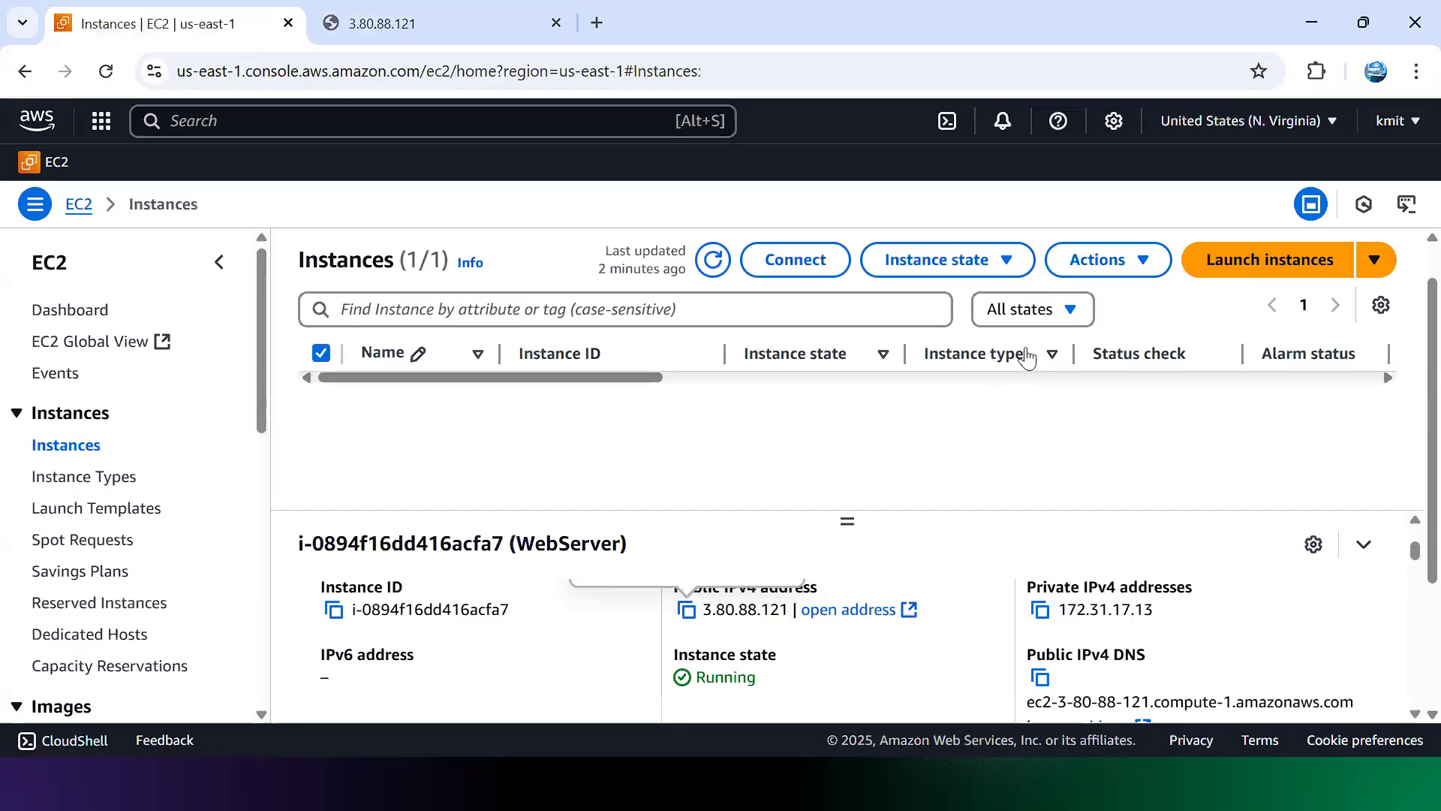
{"action": "left_click", "coordinate": [991, 272]}
{"action": "left_click", "coordinate": [969, 299]}
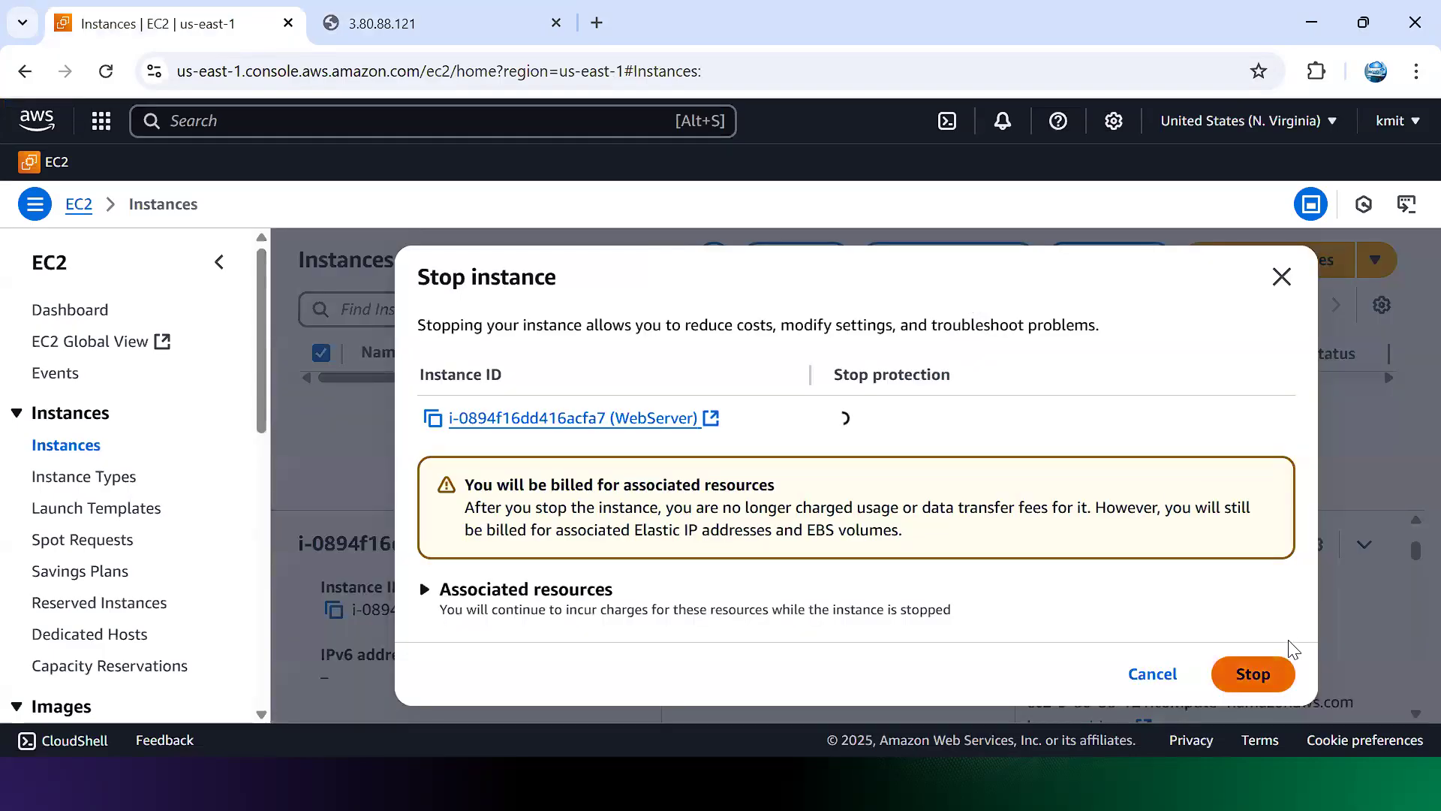
{"action": "left_click", "coordinate": [1277, 664]}
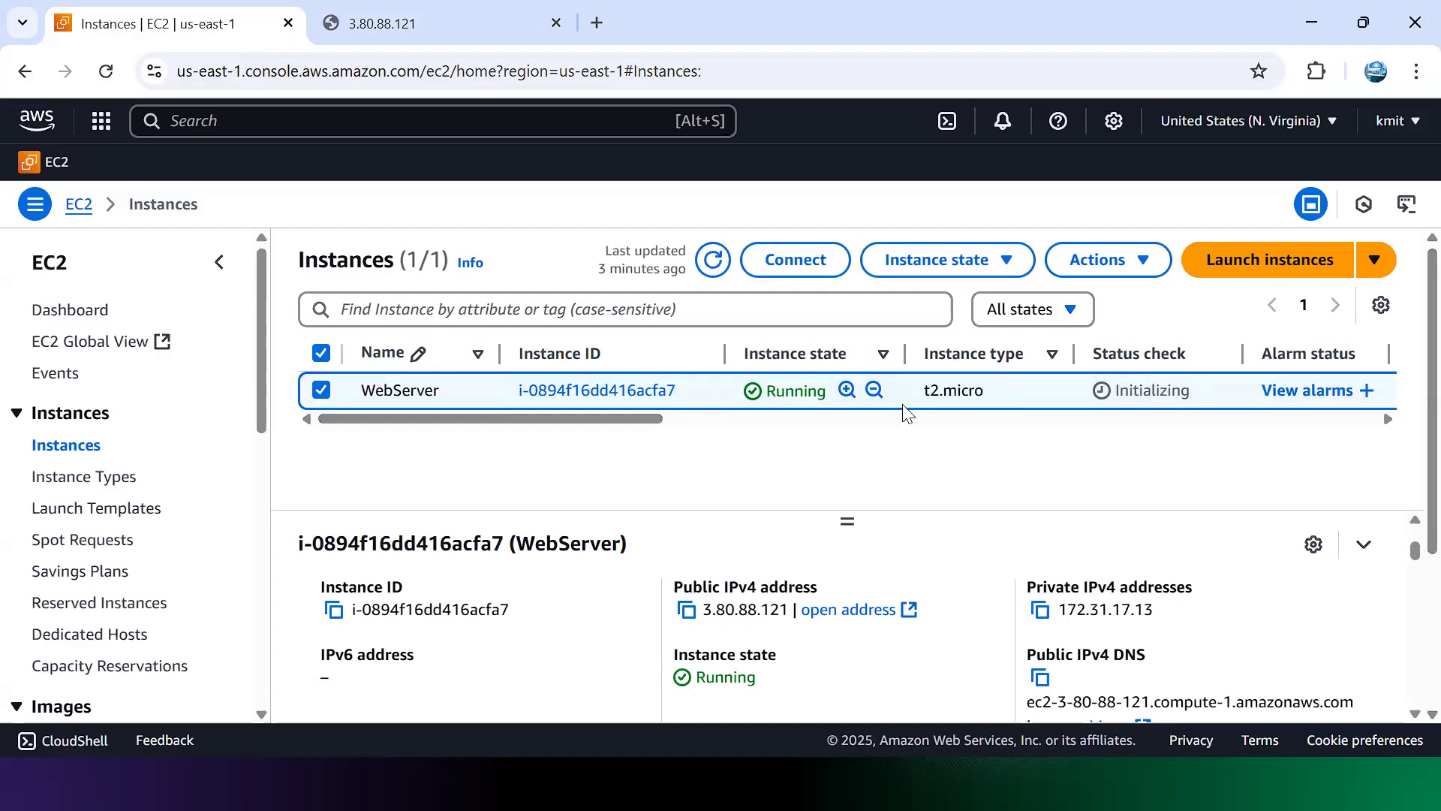
{"action": "left_click", "coordinate": [1004, 262]}
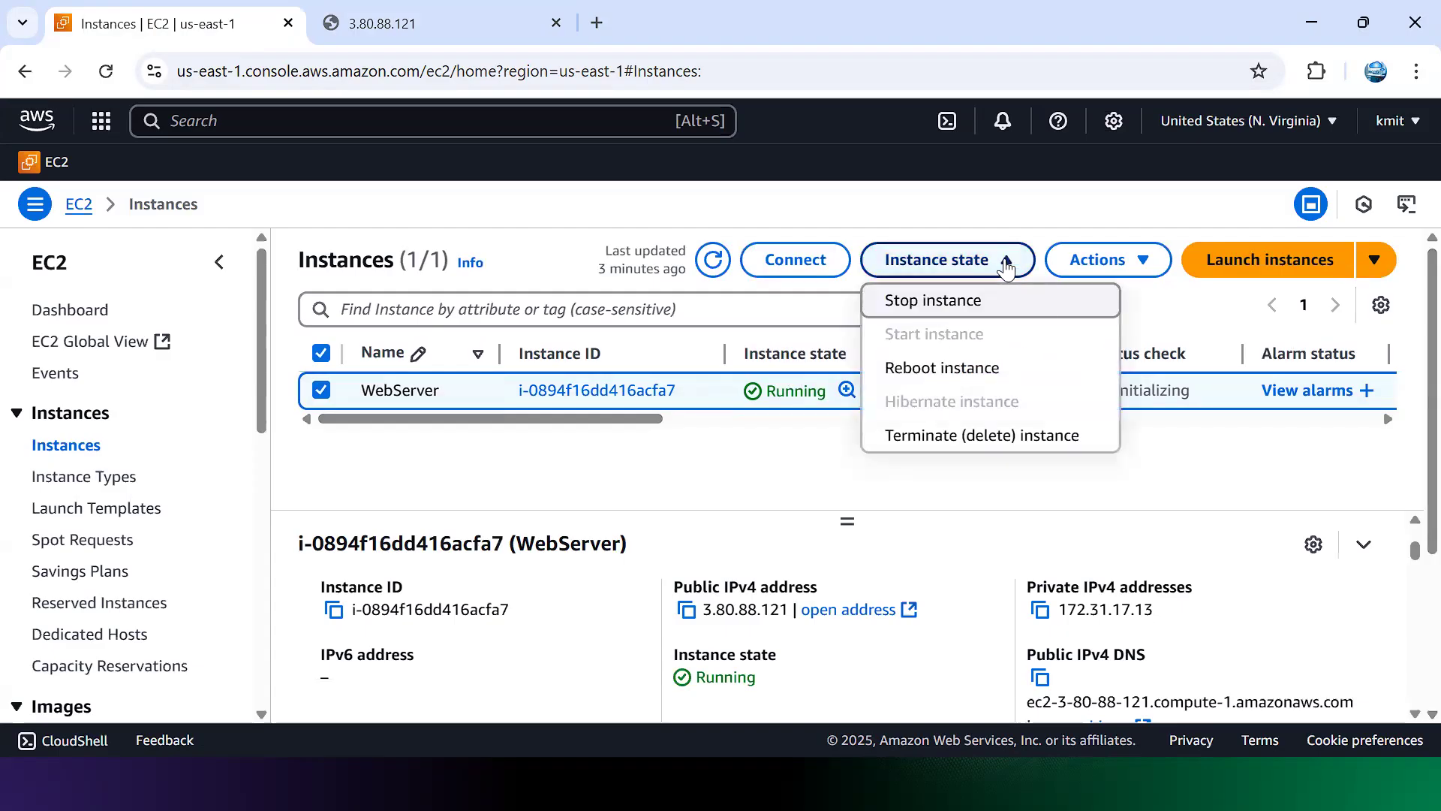
{"action": "left_click", "coordinate": [953, 300]}
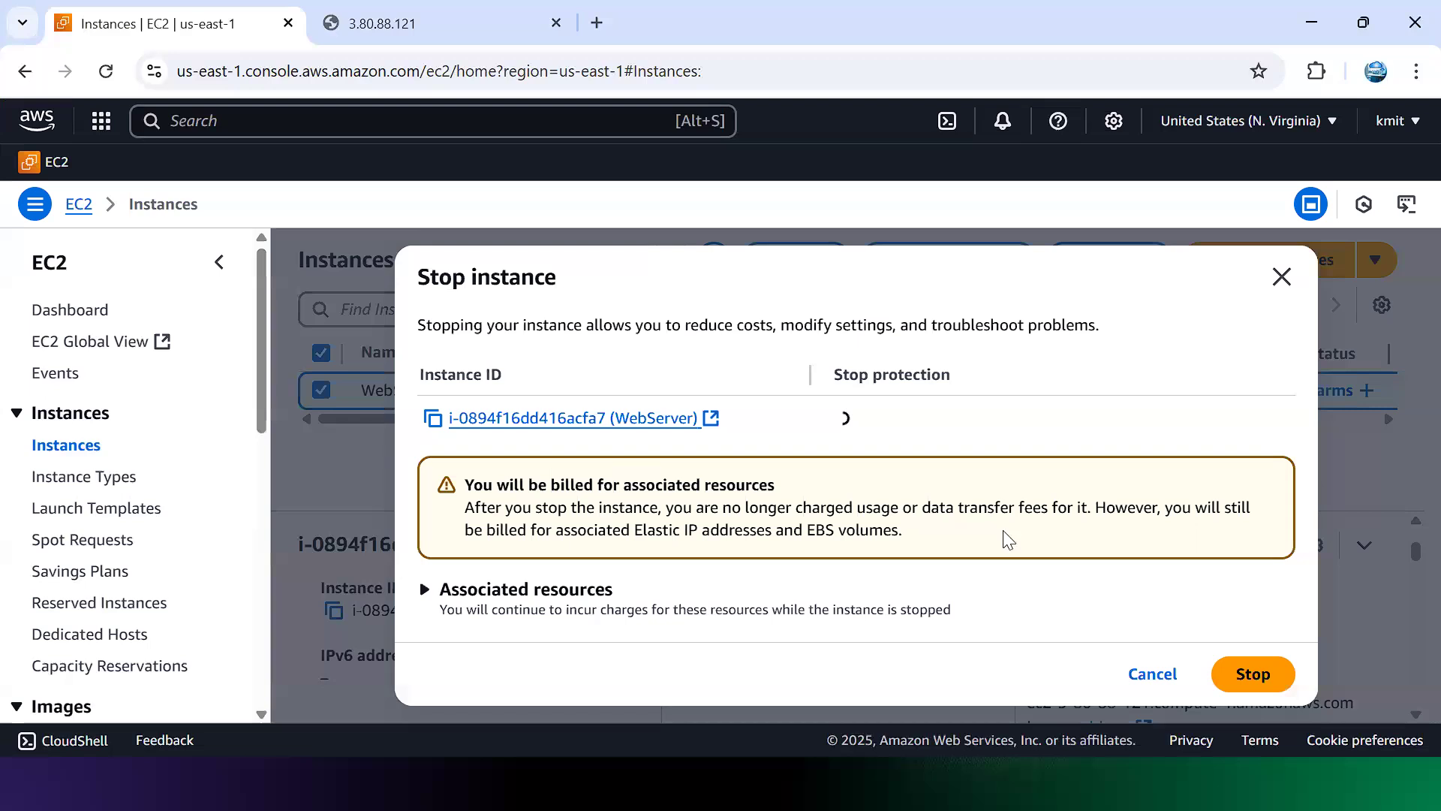
{"action": "left_click", "coordinate": [1210, 664]}
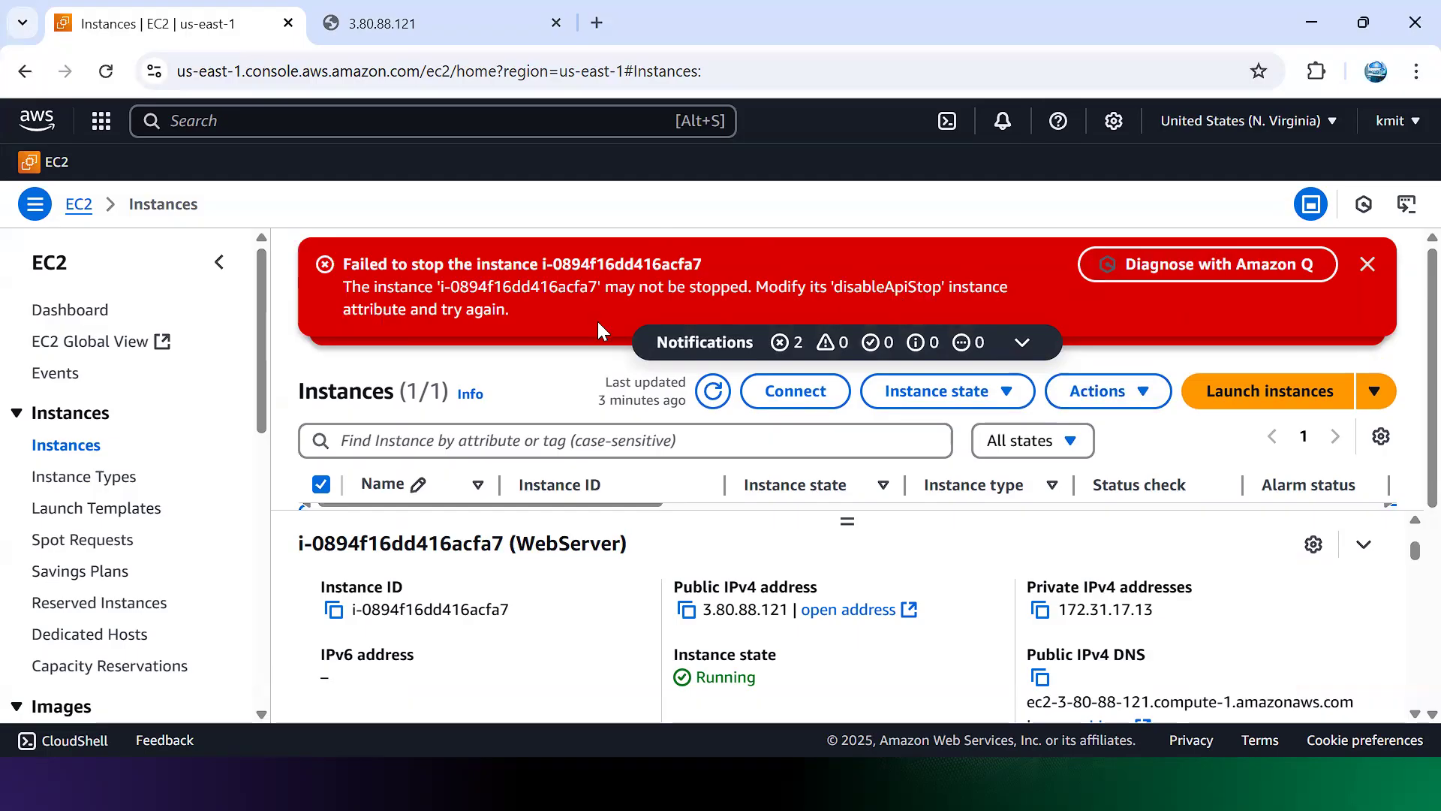
{"action": "left_click", "coordinate": [1367, 264]}
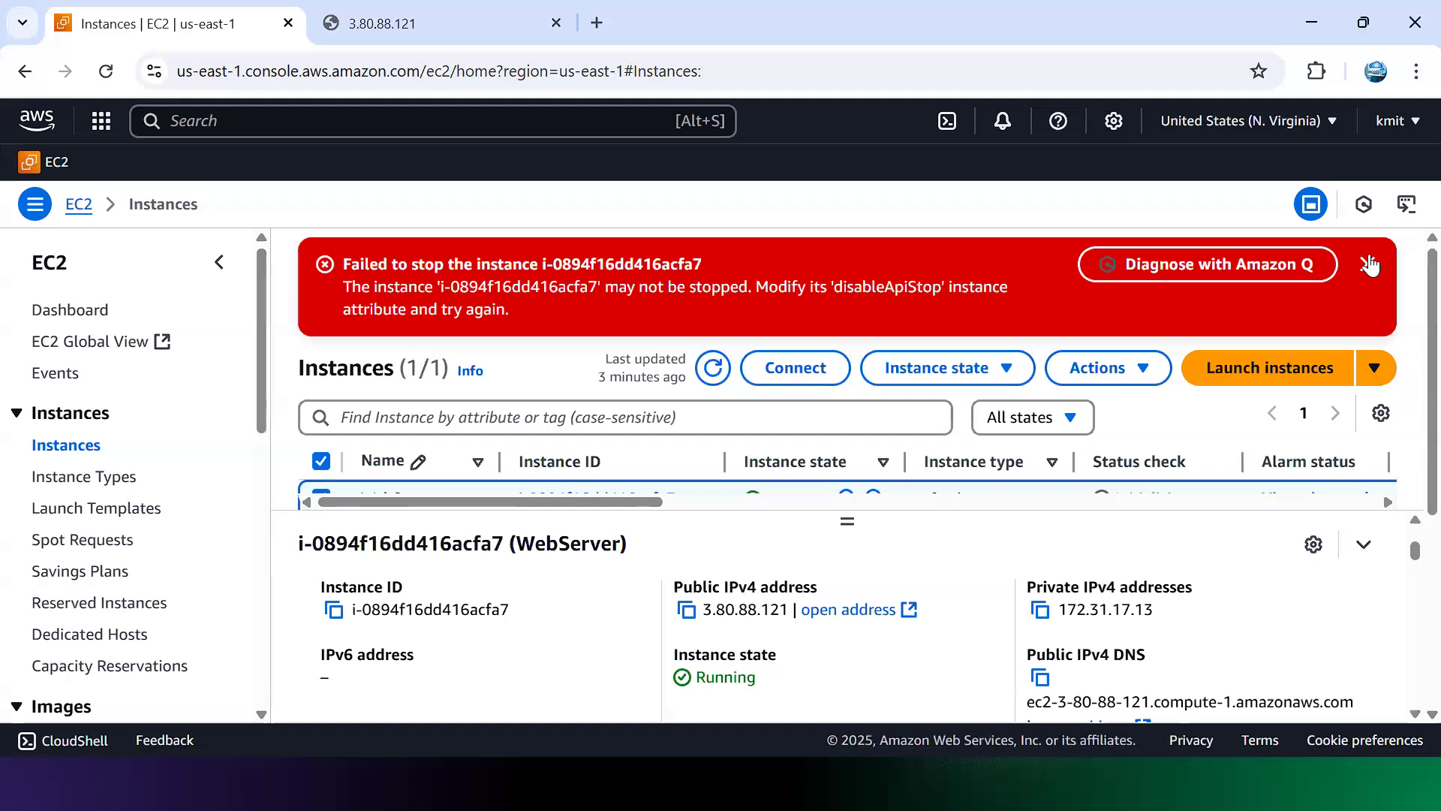
Step: Uncheck Enable under Actions > Instance settings > Change stop protection and save
{"action": "left_click", "coordinate": [1367, 263]}
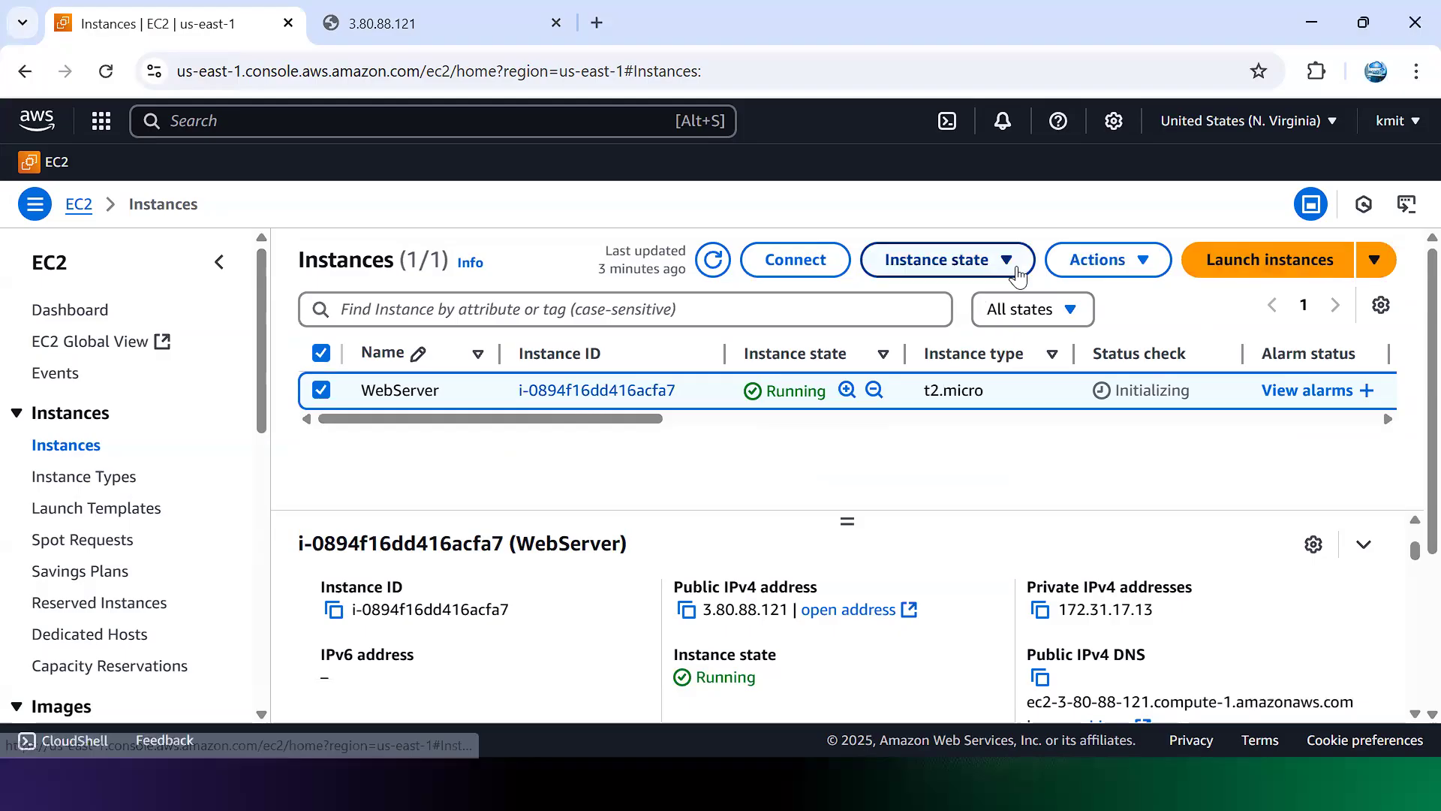
{"action": "left_click", "coordinate": [1140, 268]}
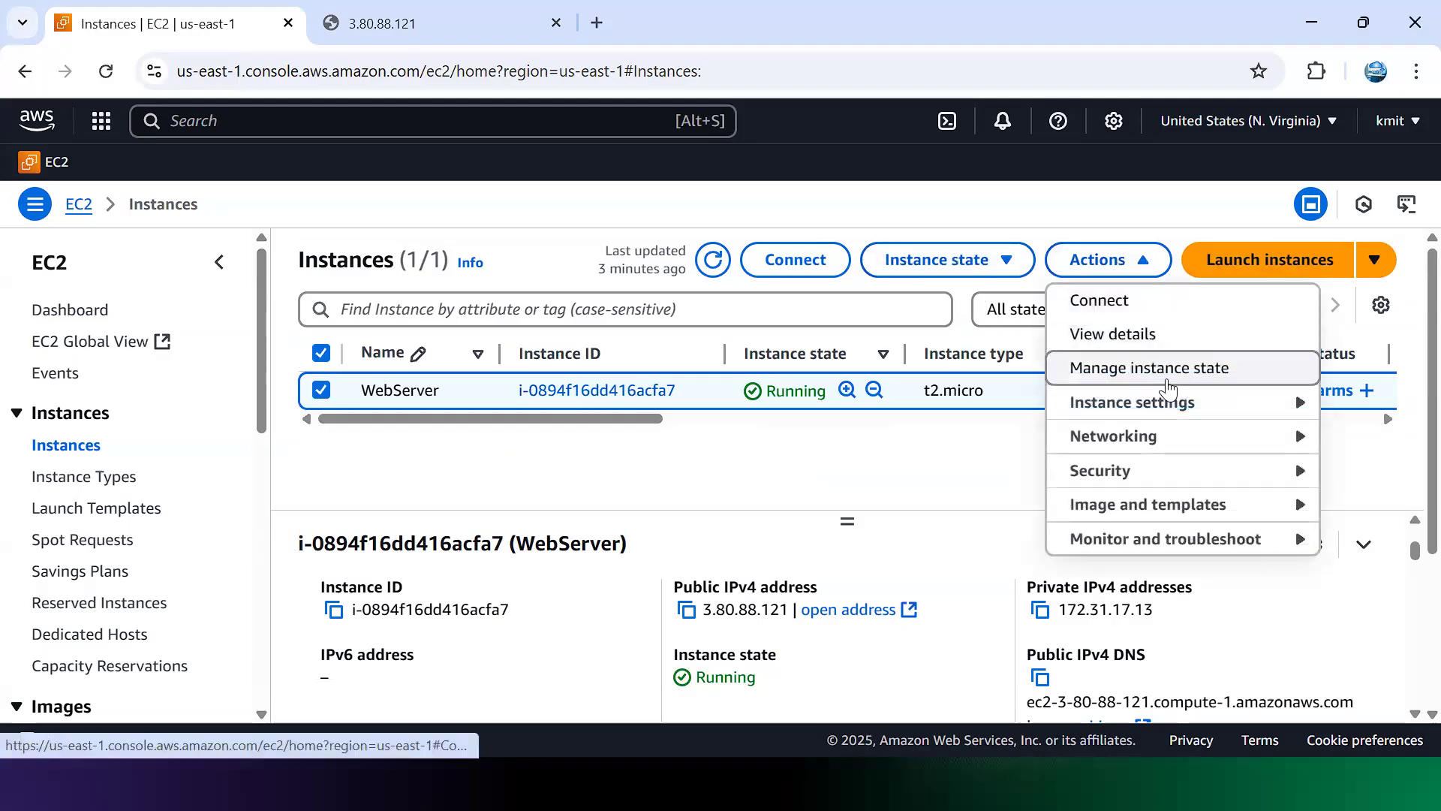
{"action": "mouse_move", "coordinate": [1170, 406]}
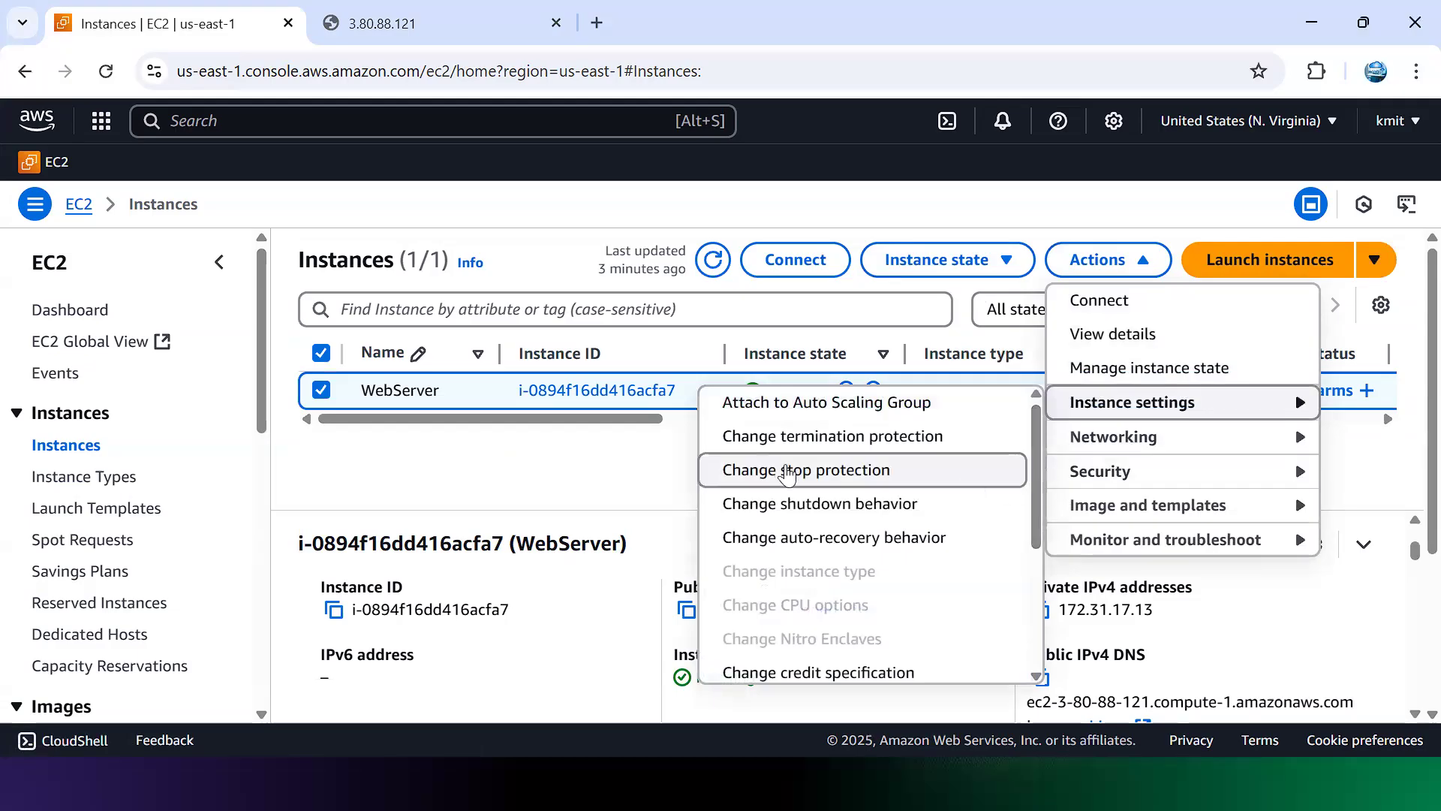
{"action": "left_click", "coordinate": [851, 471]}
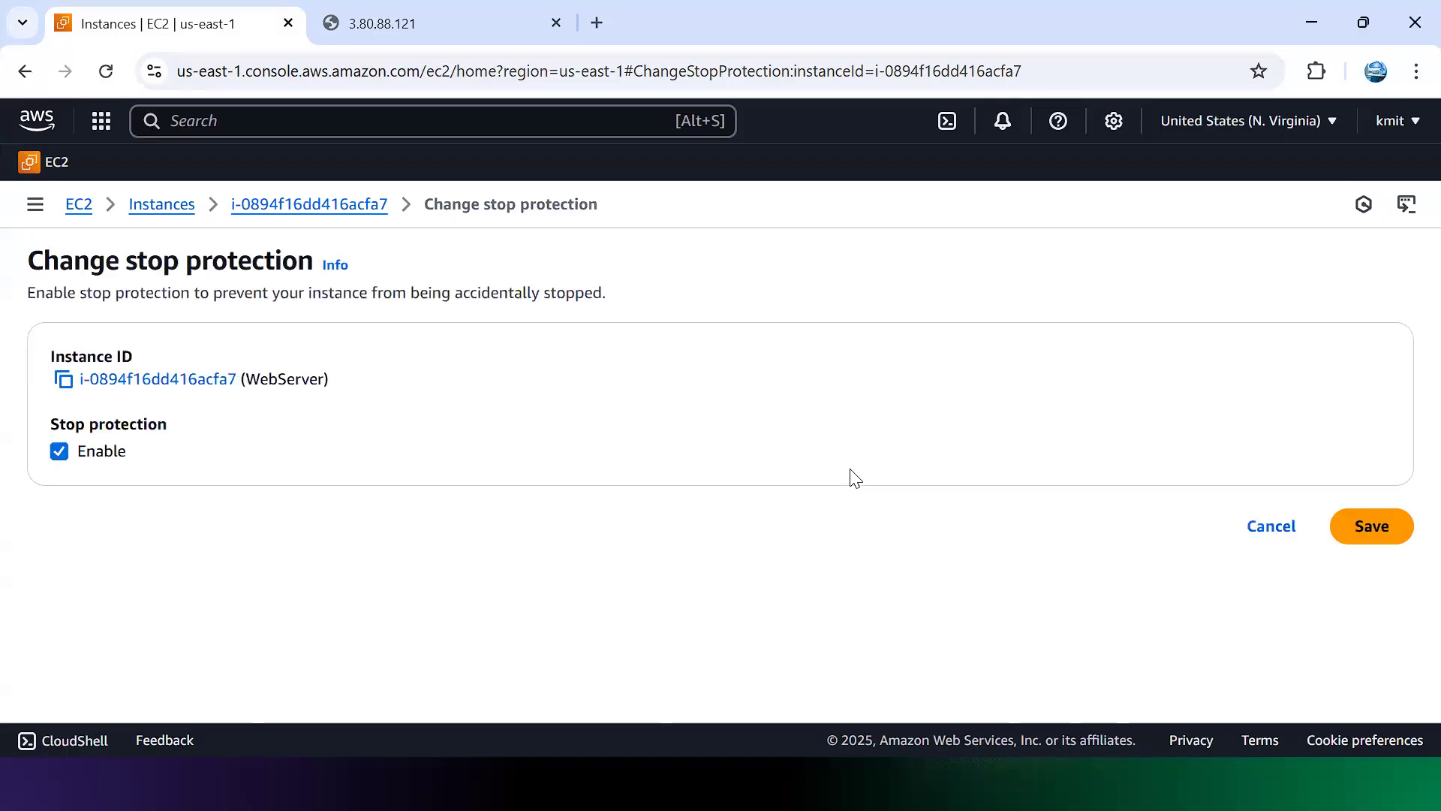
{"action": "left_click", "coordinate": [60, 452]}
{"action": "left_click", "coordinate": [1373, 527]}
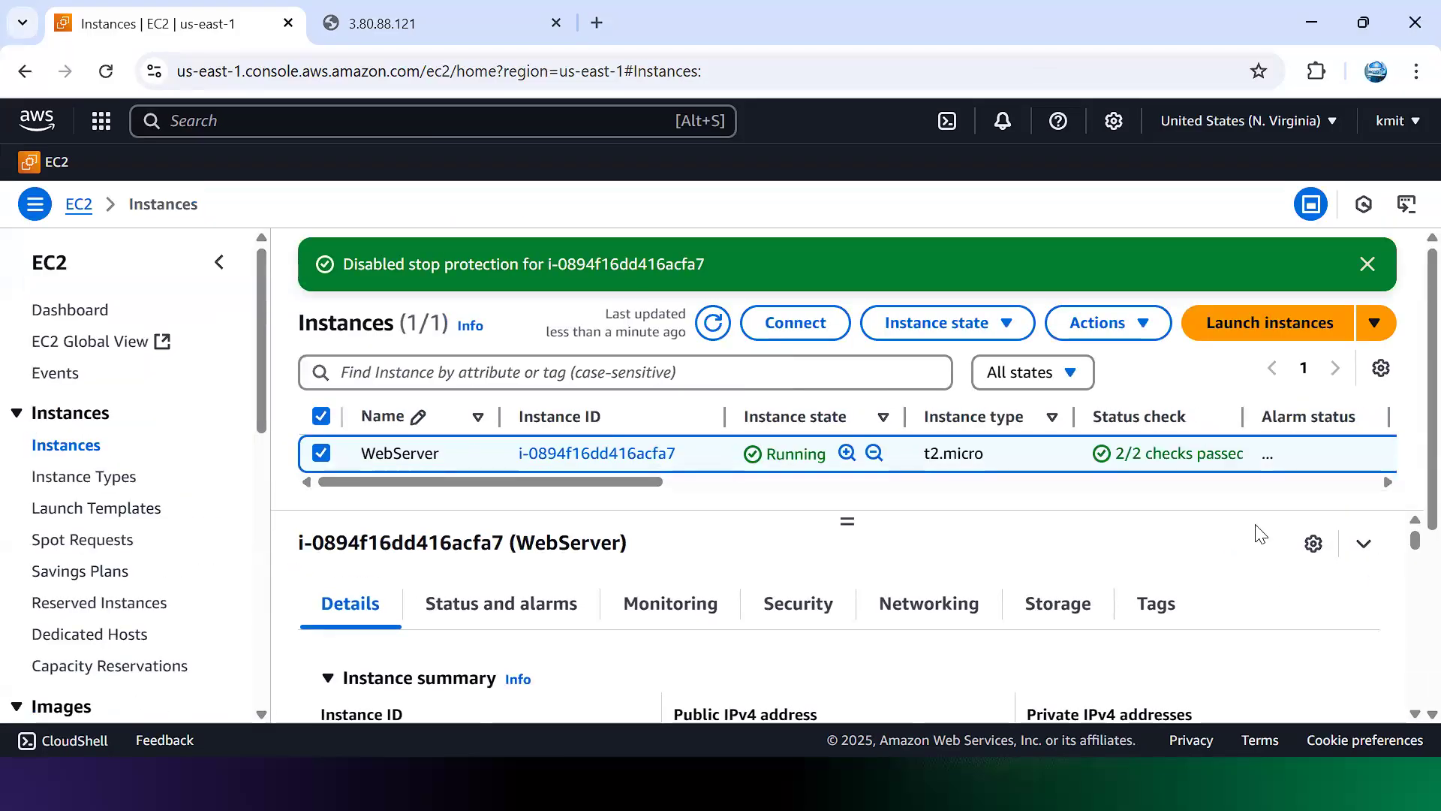
{"action": "left_click", "coordinate": [1007, 327]}
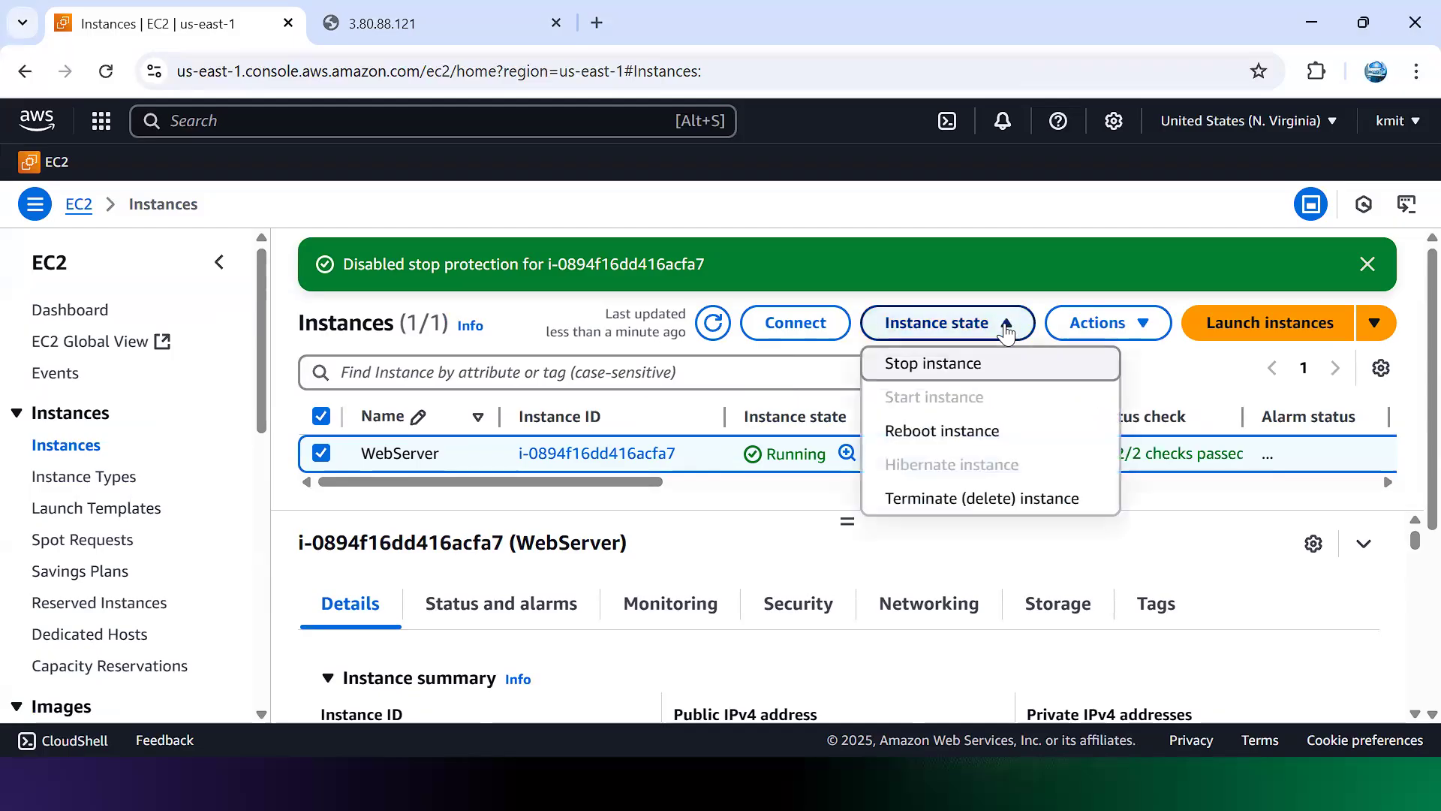
{"action": "left_click", "coordinate": [951, 372]}
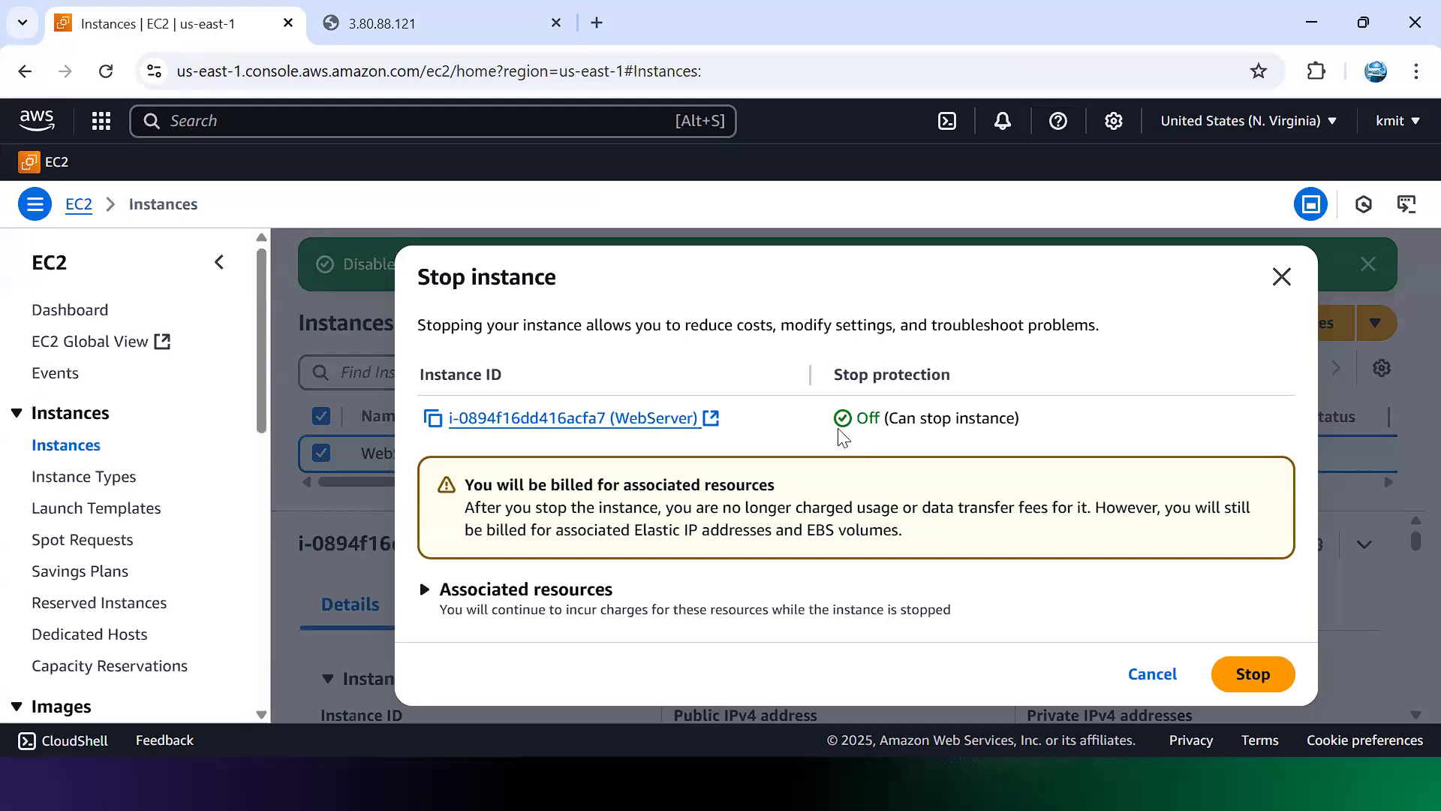
{"action": "left_click_drag", "start_coordinate": [844, 429], "coordinate": [989, 446]}
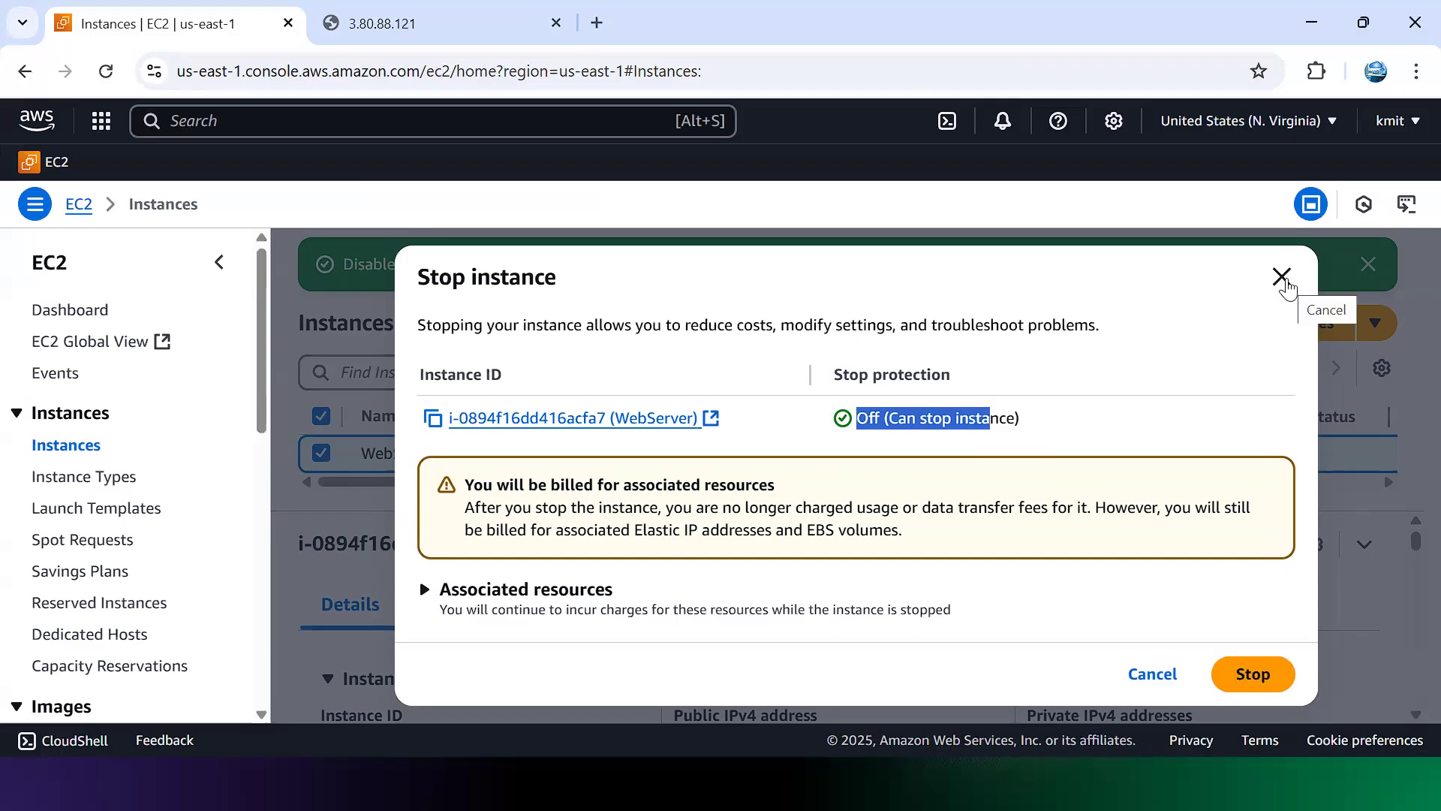
{"action": "left_click", "coordinate": [1282, 277]}
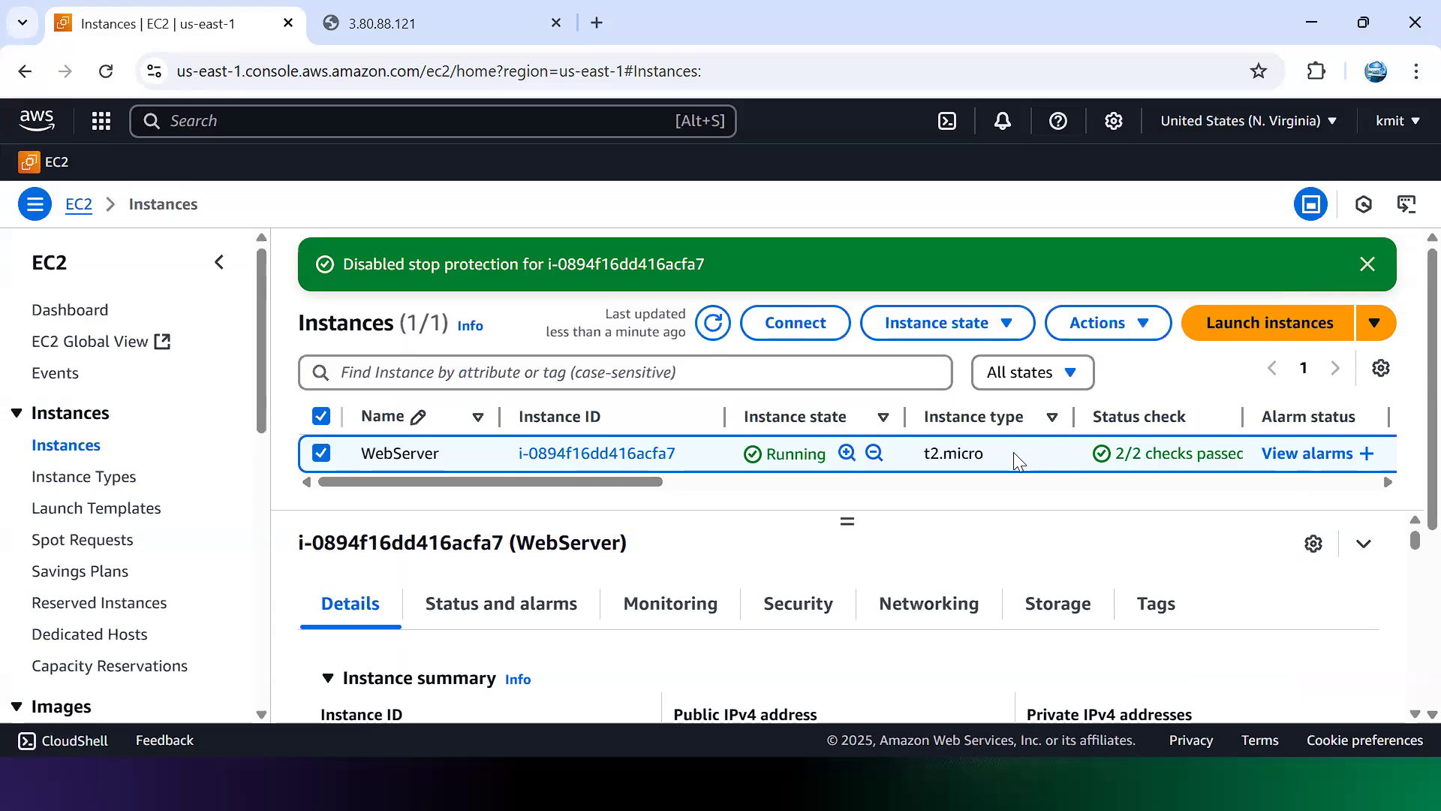
{"action": "left_click_drag", "start_coordinate": [1018, 460], "coordinate": [920, 456]}
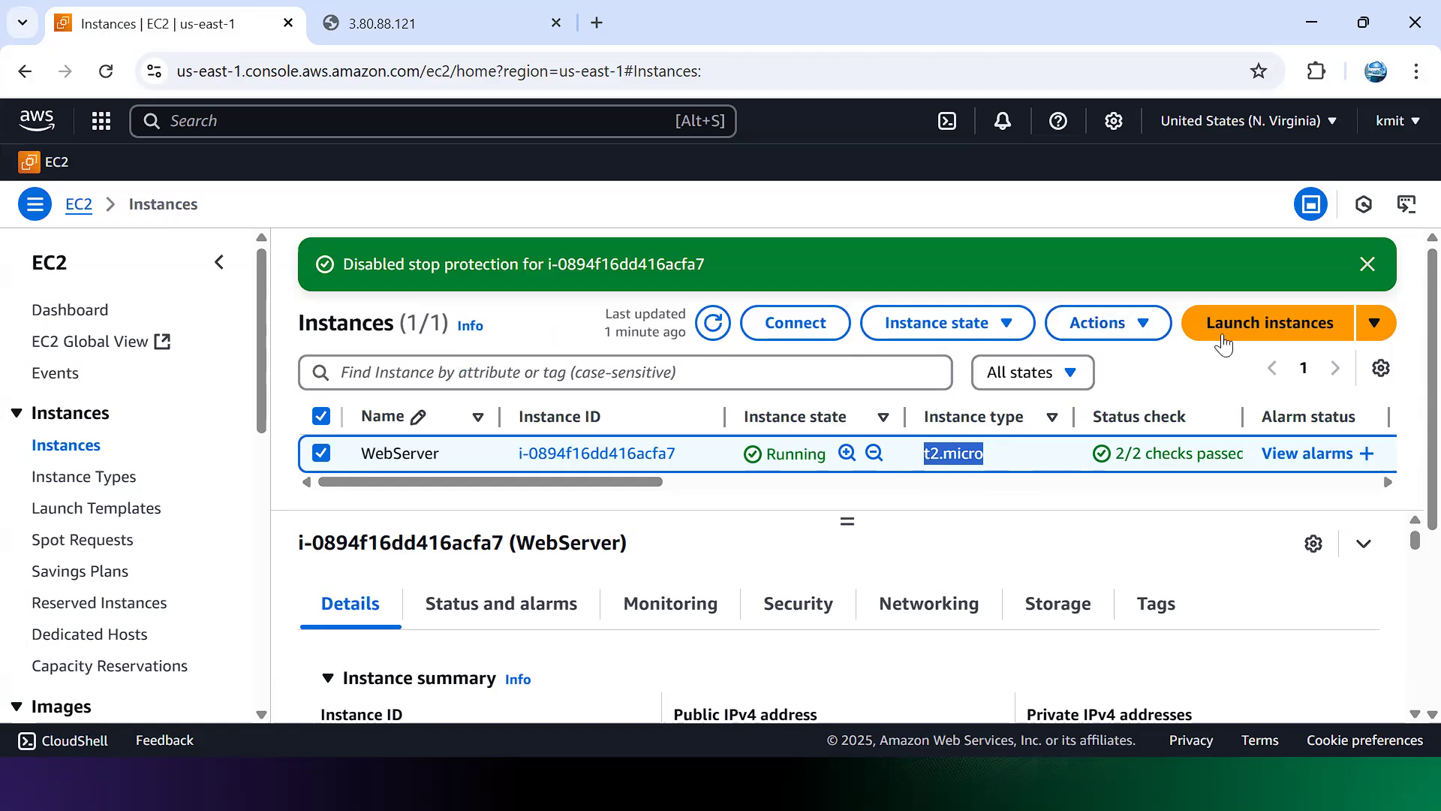
Step: Check Actions > Instance settings, finding Change instance type greyed out while WebServer runs
{"action": "left_click", "coordinate": [1374, 324]}
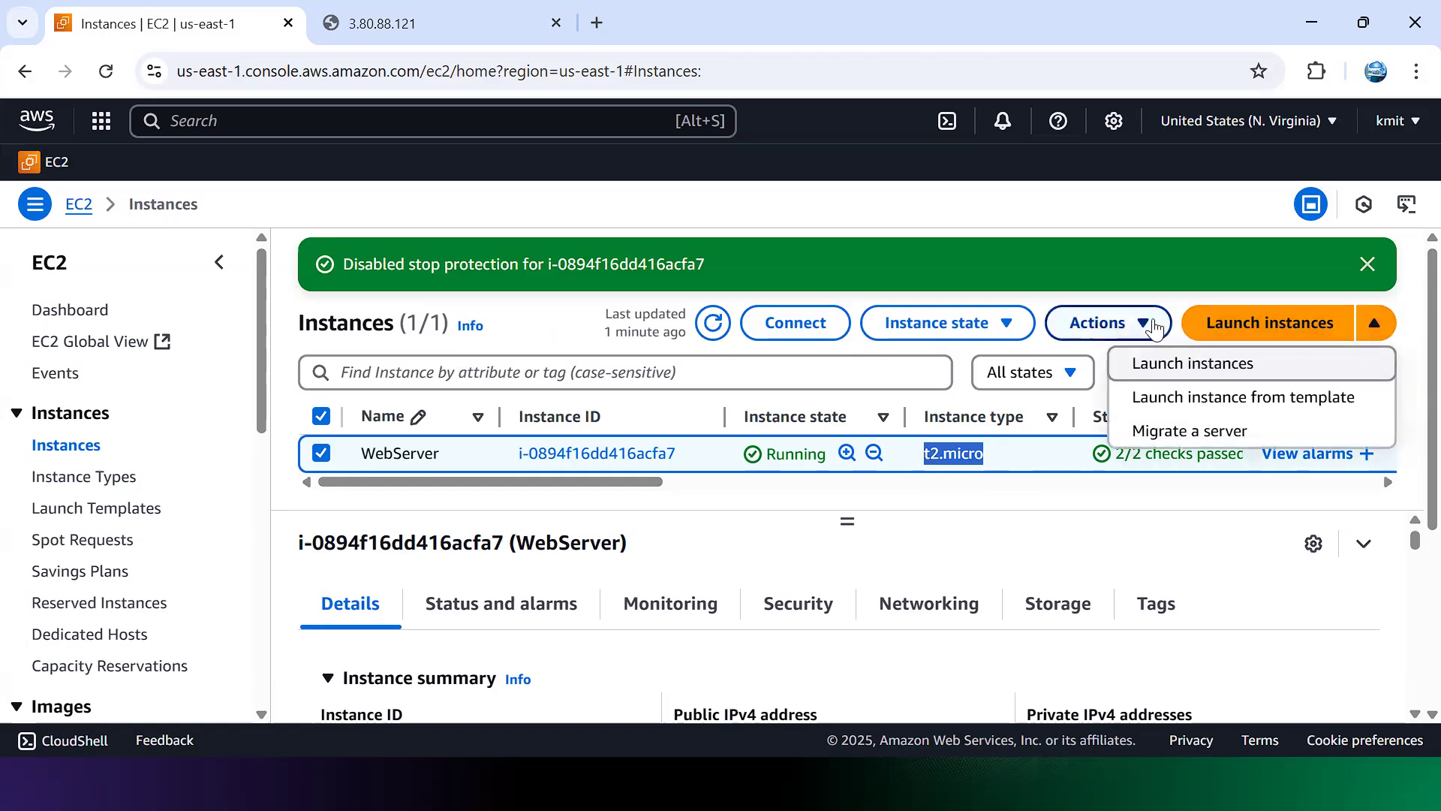
{"action": "left_click", "coordinate": [1152, 324]}
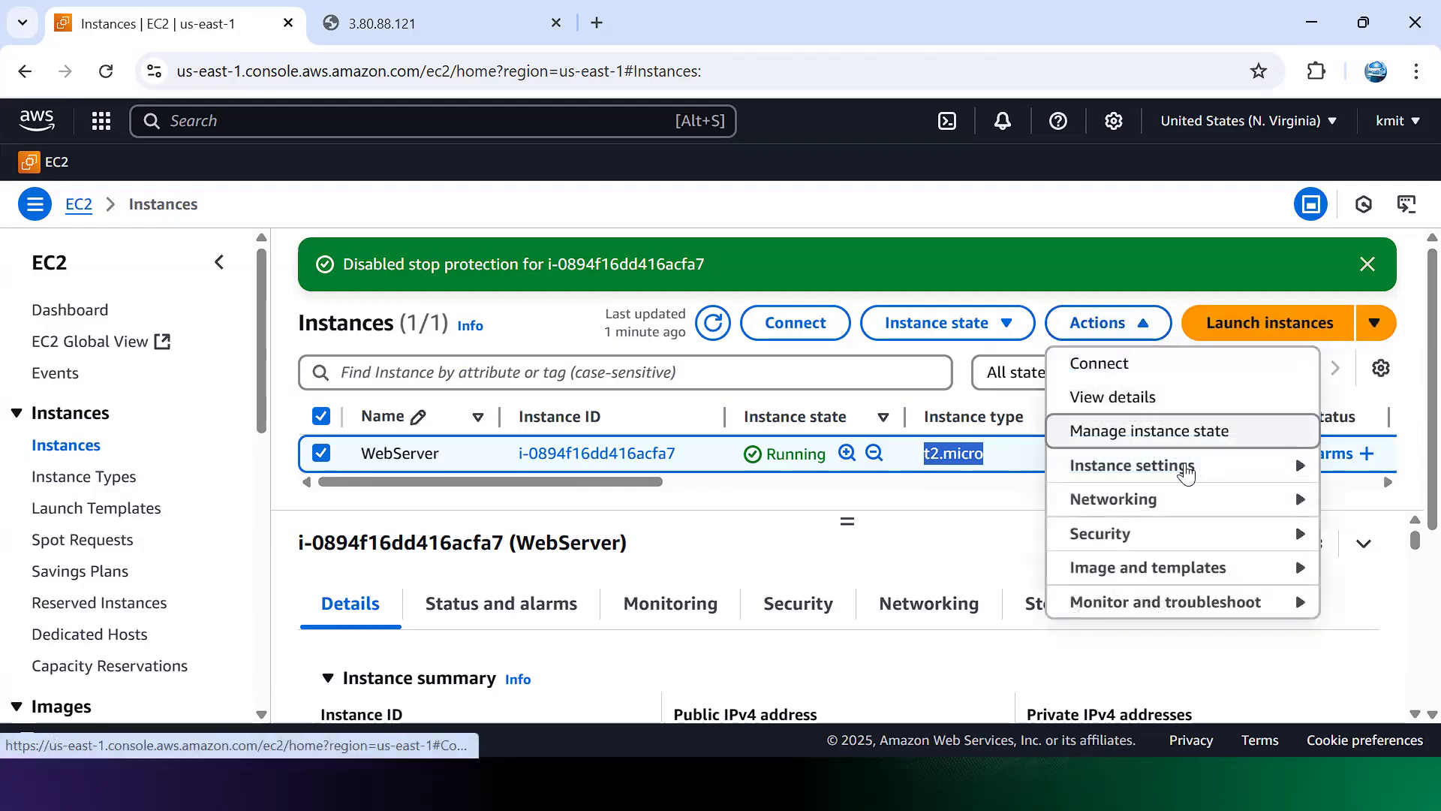
{"action": "left_click", "coordinate": [1188, 480]}
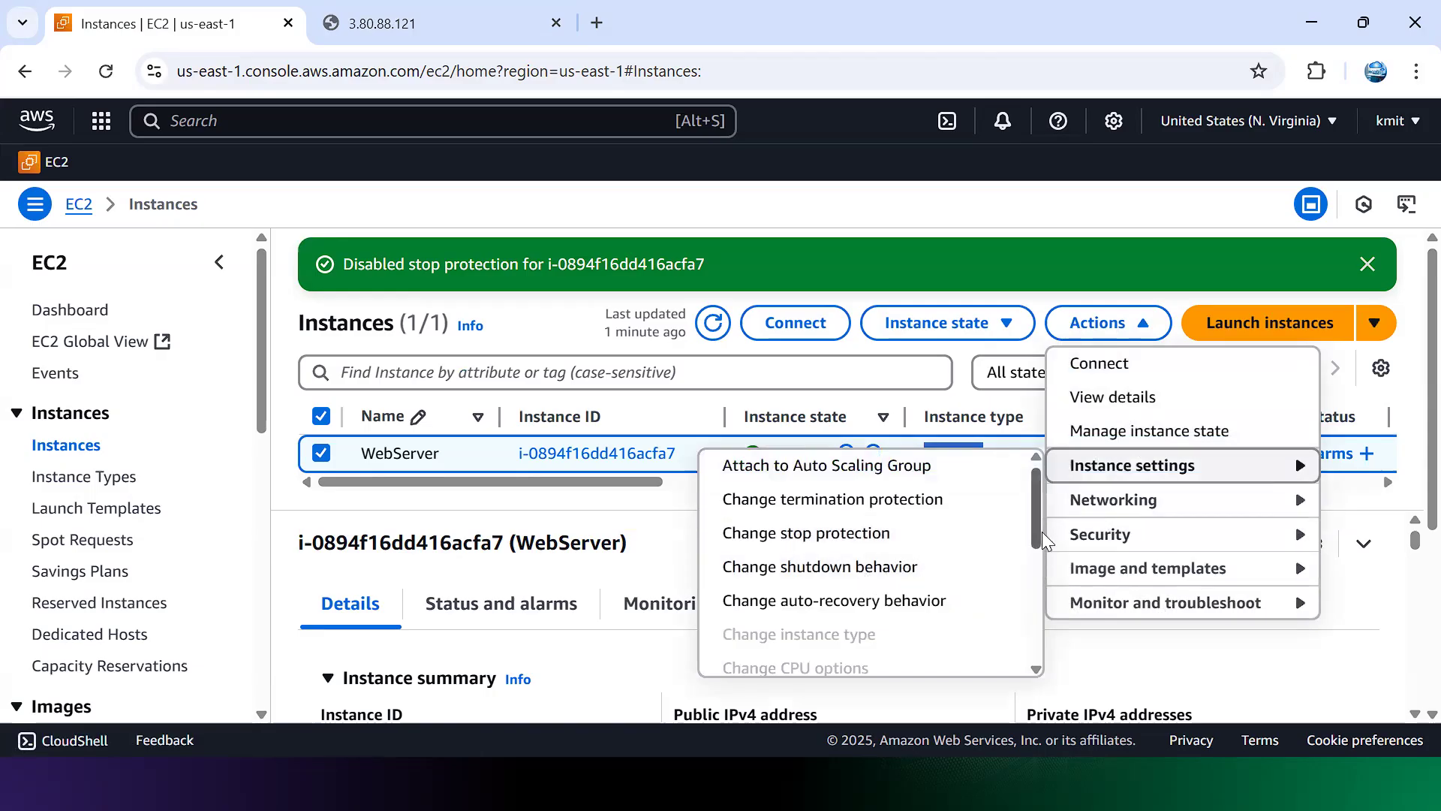
{"action": "scroll", "coordinate": [1036, 539], "scroll_direction": "down", "scroll_amount": 1}
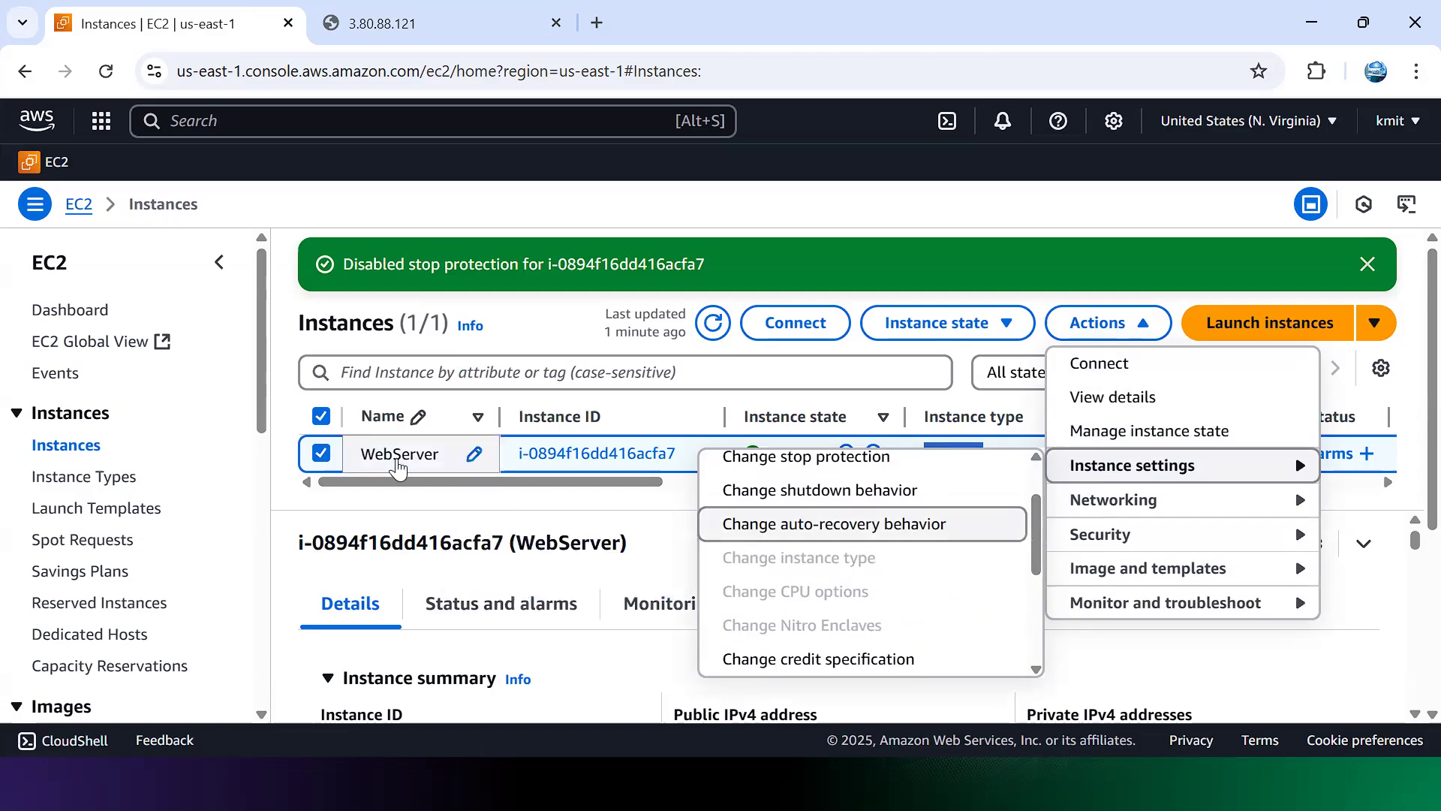
Step: Stop WebServer via Instance state and refresh until its state shows Stopping
{"action": "left_click", "coordinate": [821, 376]}
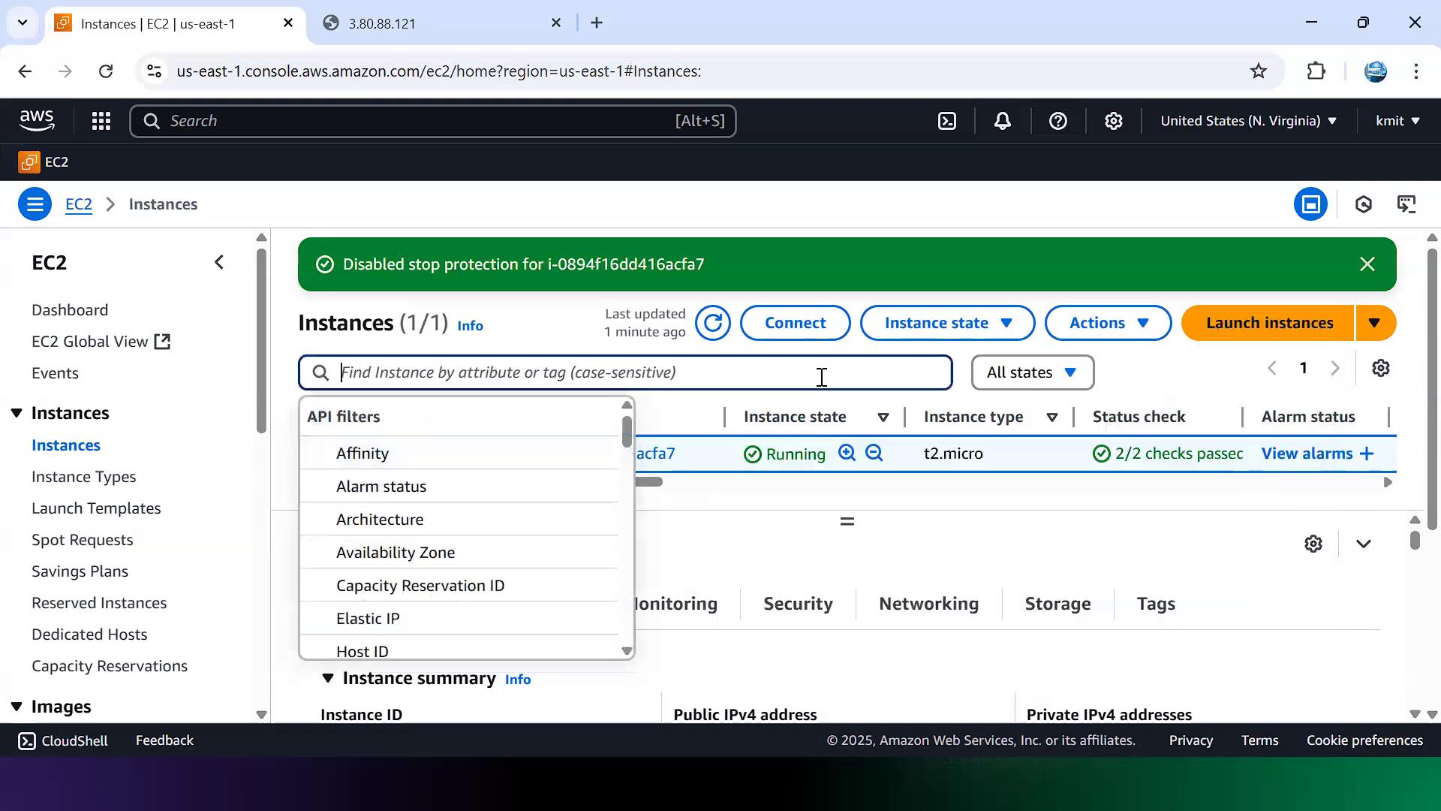
{"action": "left_click", "coordinate": [975, 329]}
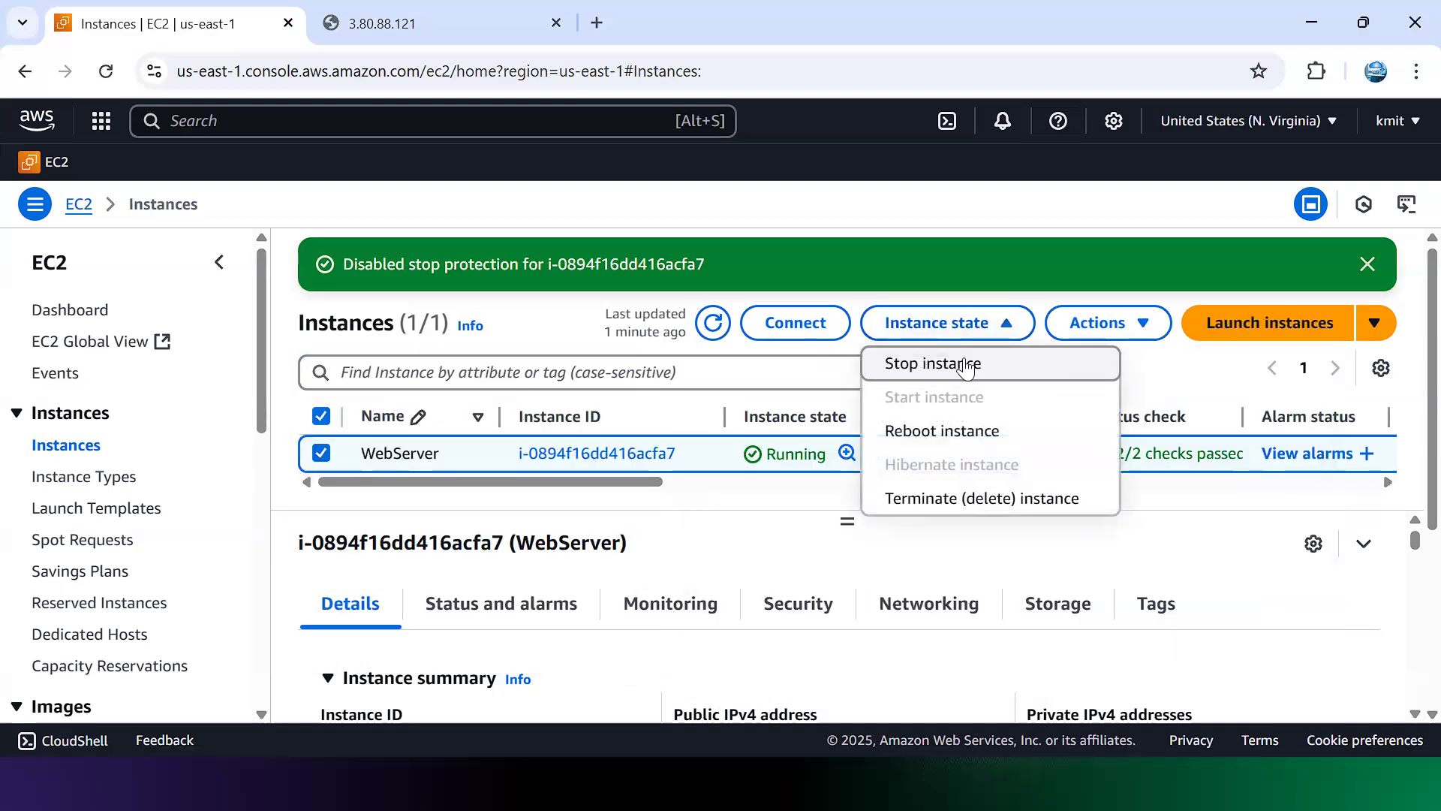
{"action": "left_click", "coordinate": [966, 365]}
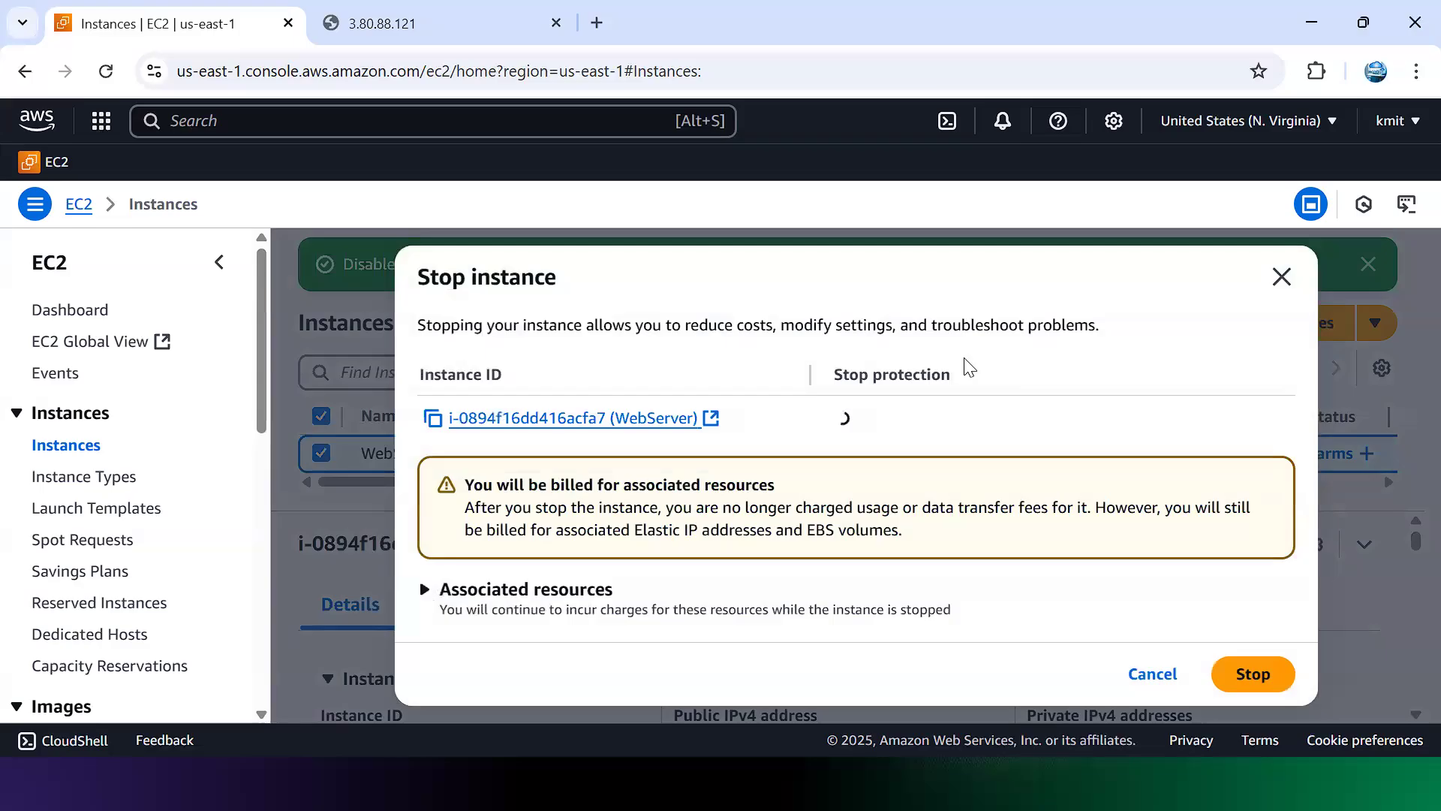
{"action": "left_click", "coordinate": [1234, 671]}
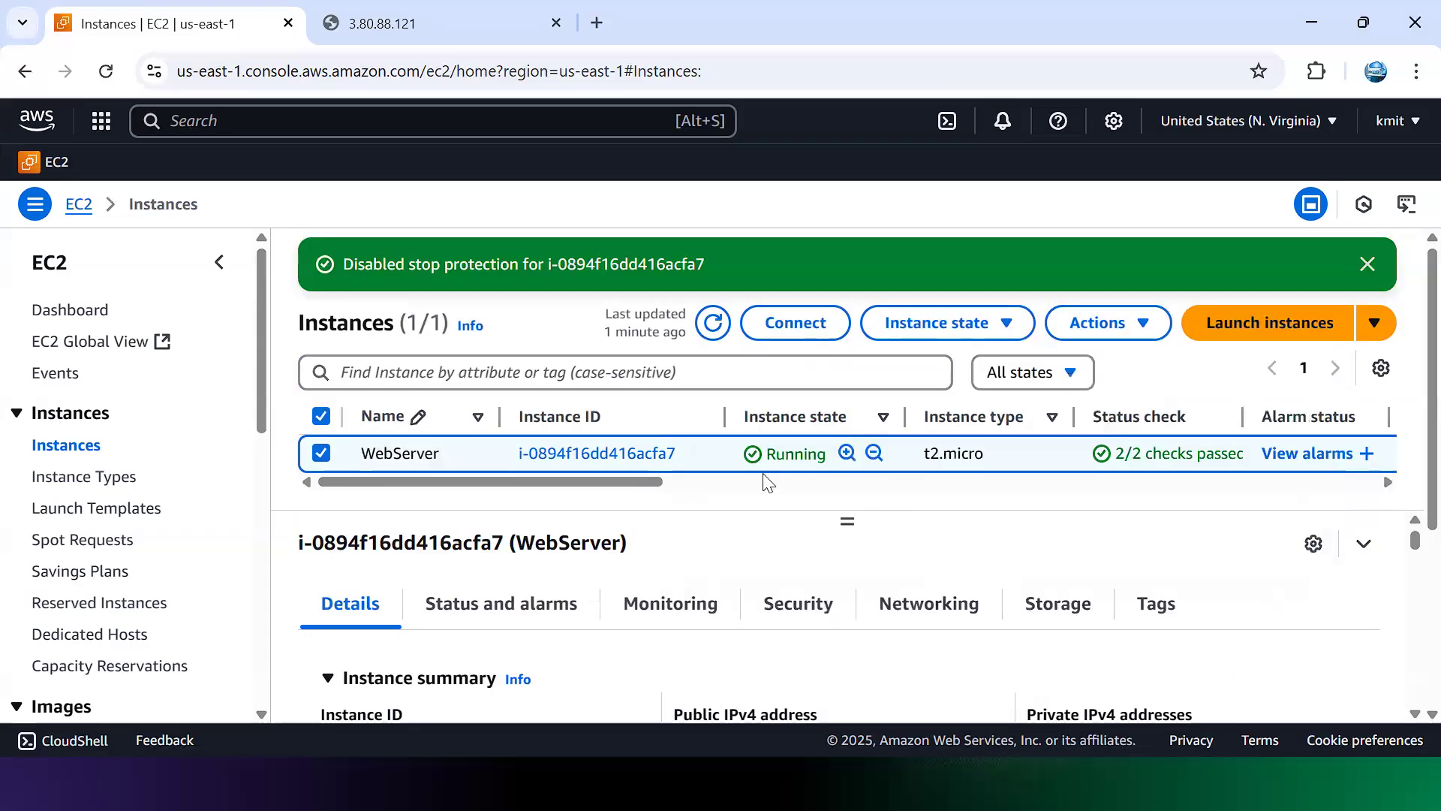
{"action": "left_click", "coordinate": [711, 324]}
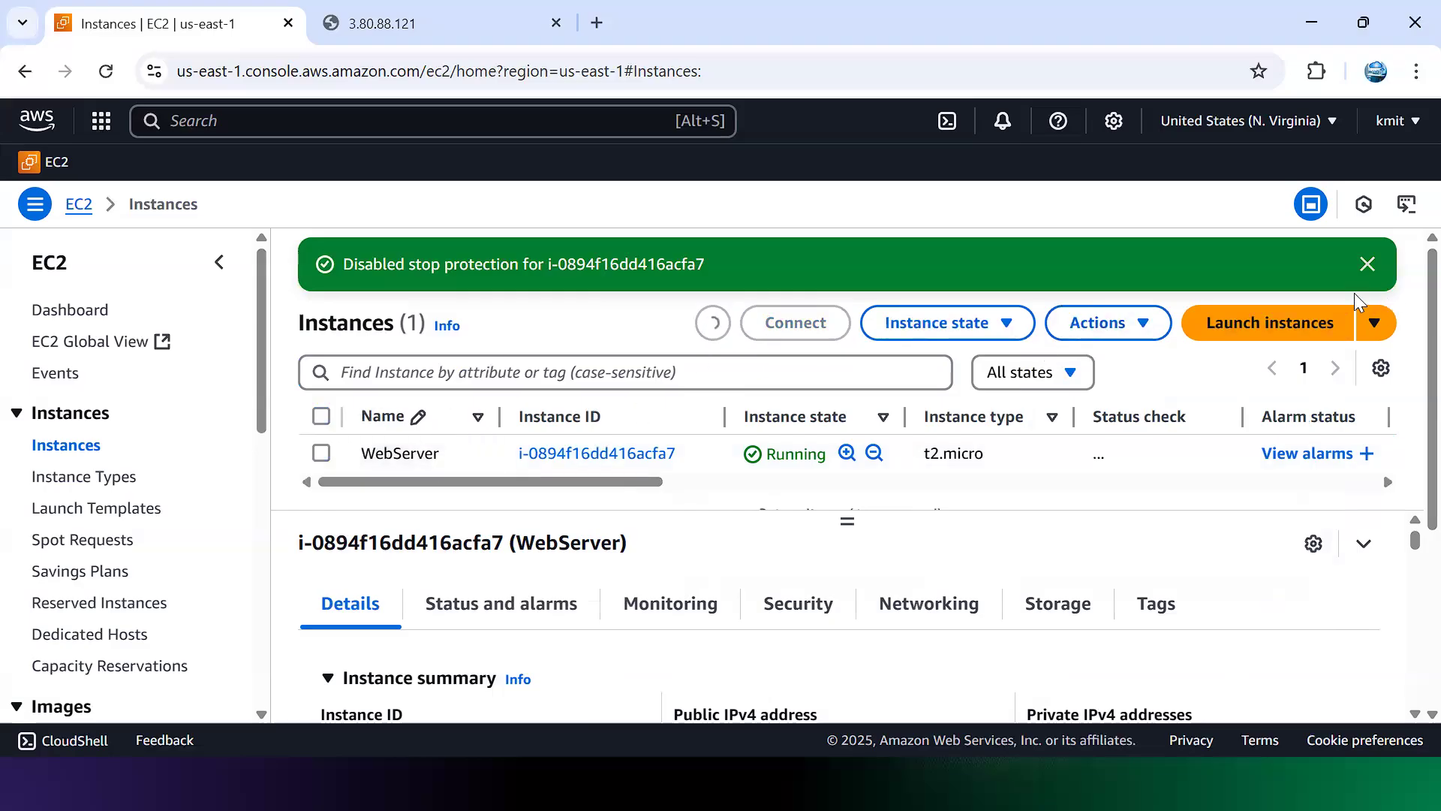
{"action": "left_click", "coordinate": [1366, 265]}
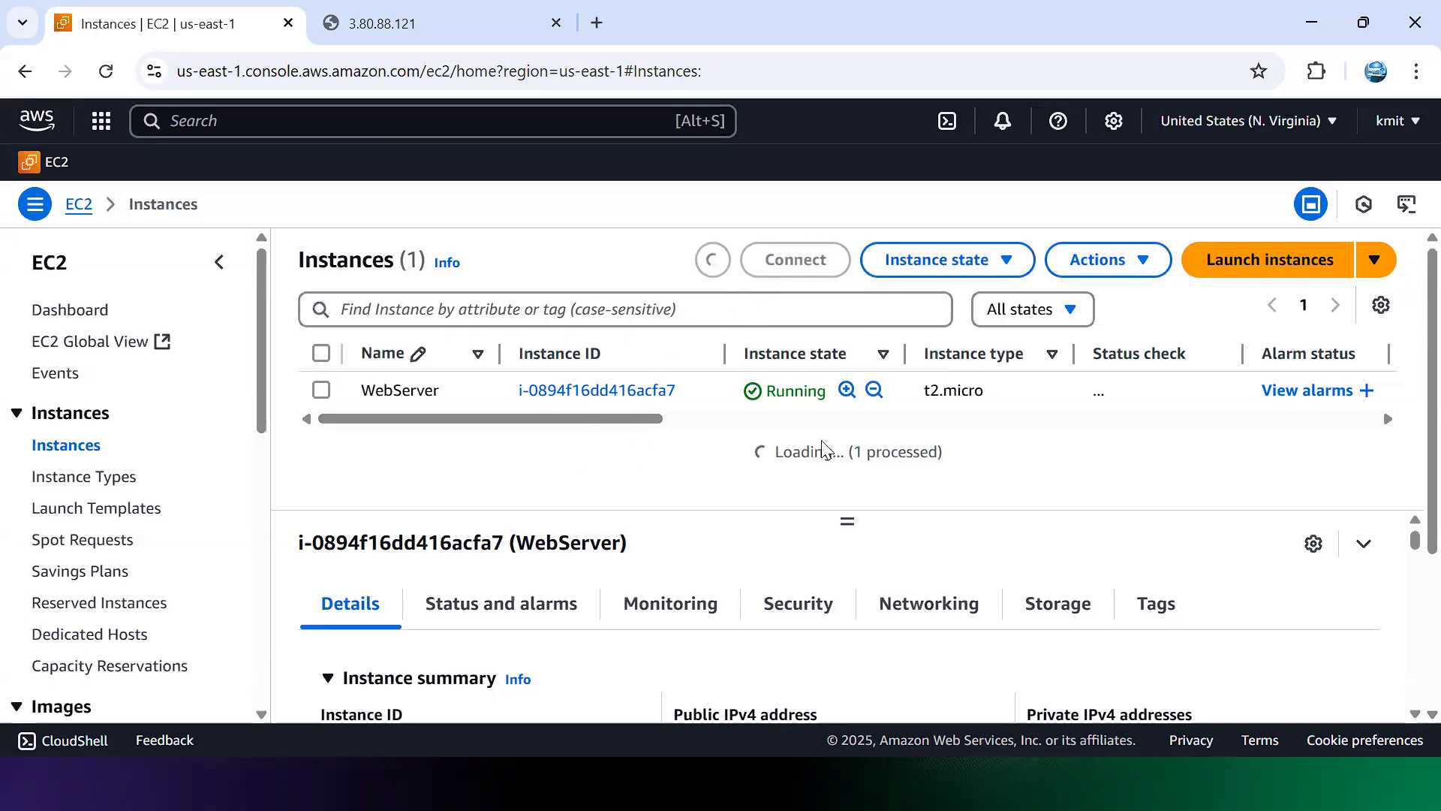
{"action": "left_click_drag", "start_coordinate": [795, 457], "coordinate": [956, 466]}
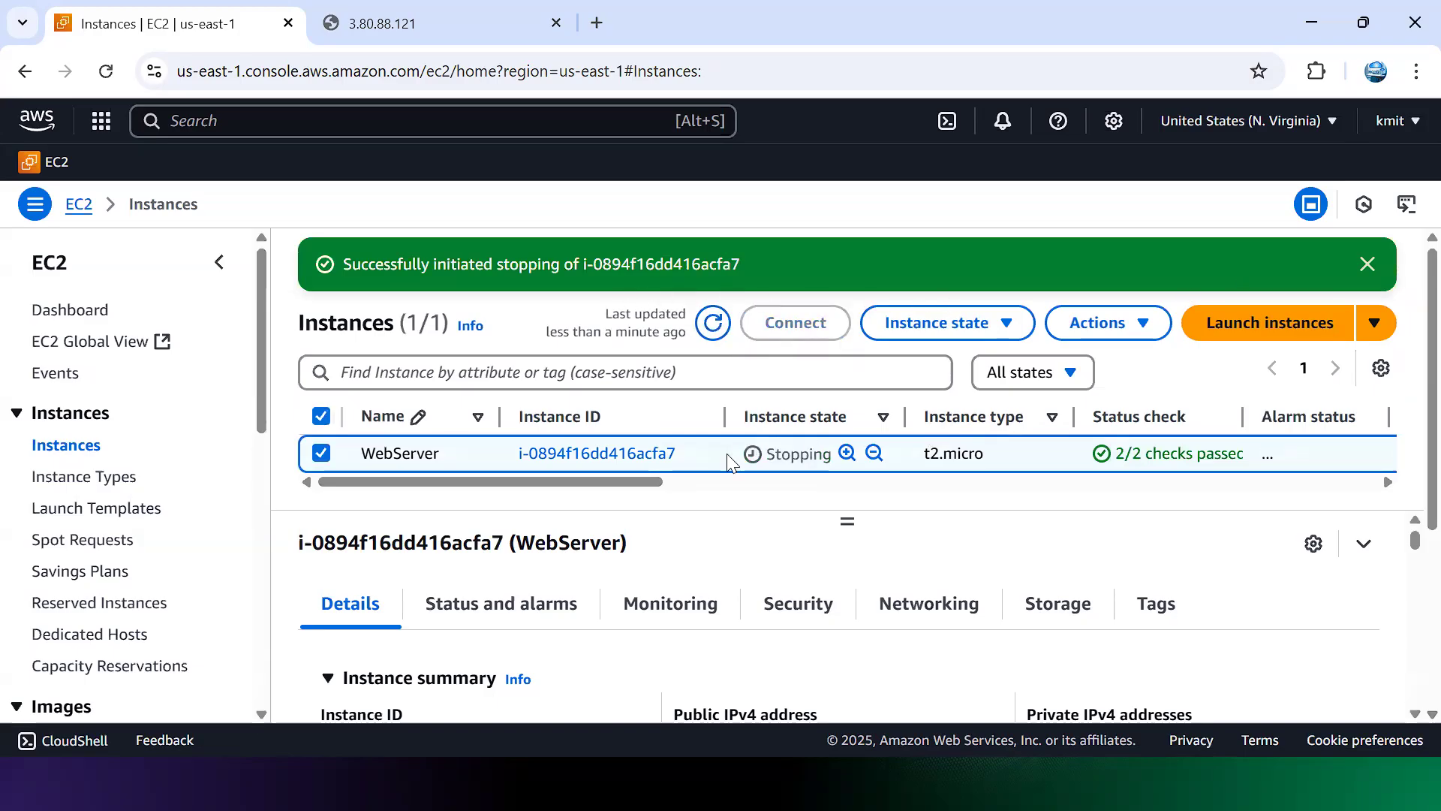
Step: Refresh the instance list repeatedly while WebServer goes from Stopping to Stopped
{"action": "left_click_drag", "start_coordinate": [728, 461], "coordinate": [831, 459]}
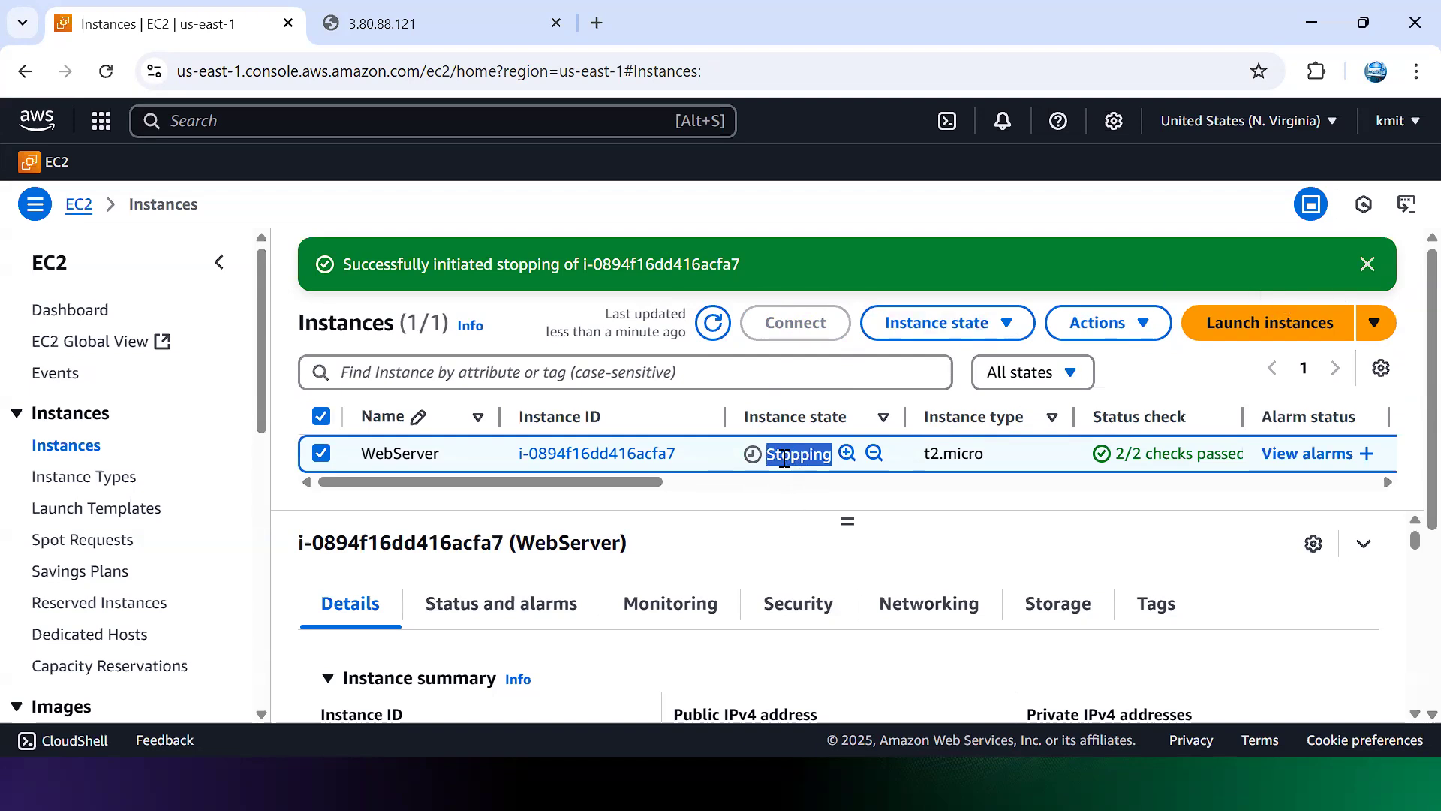
{"action": "left_click", "coordinate": [713, 327]}
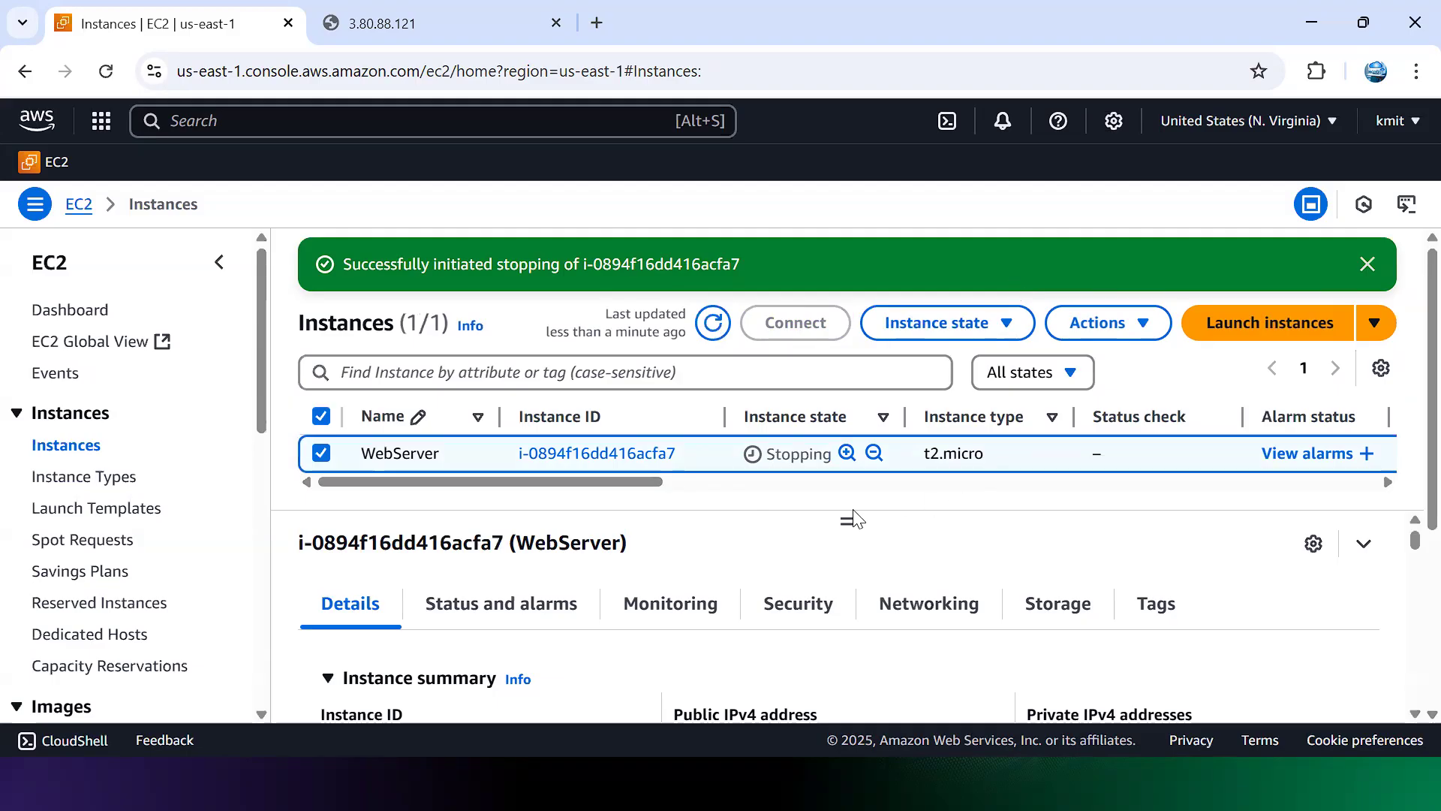
{"action": "left_click", "coordinate": [716, 336]}
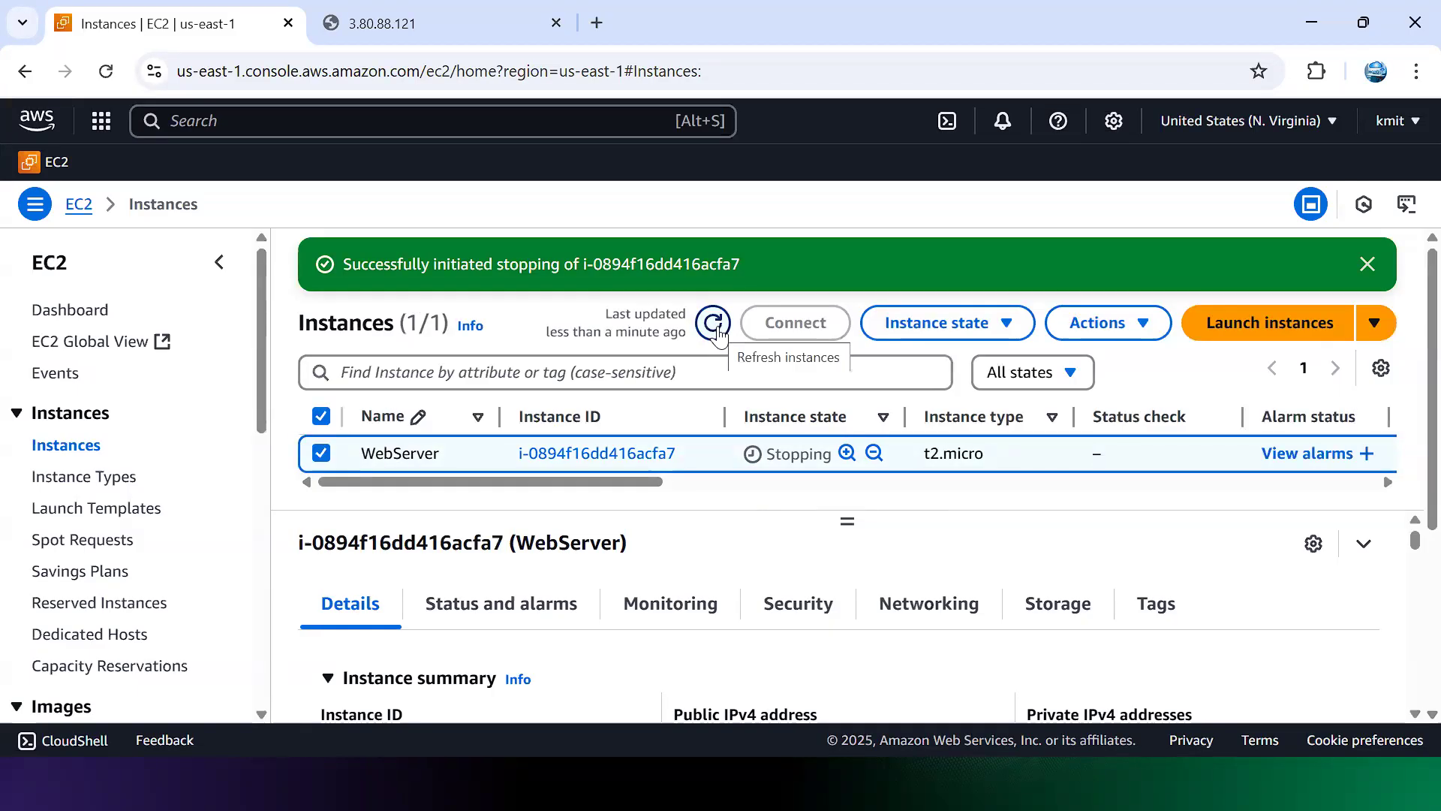
{"action": "left_click", "coordinate": [717, 334]}
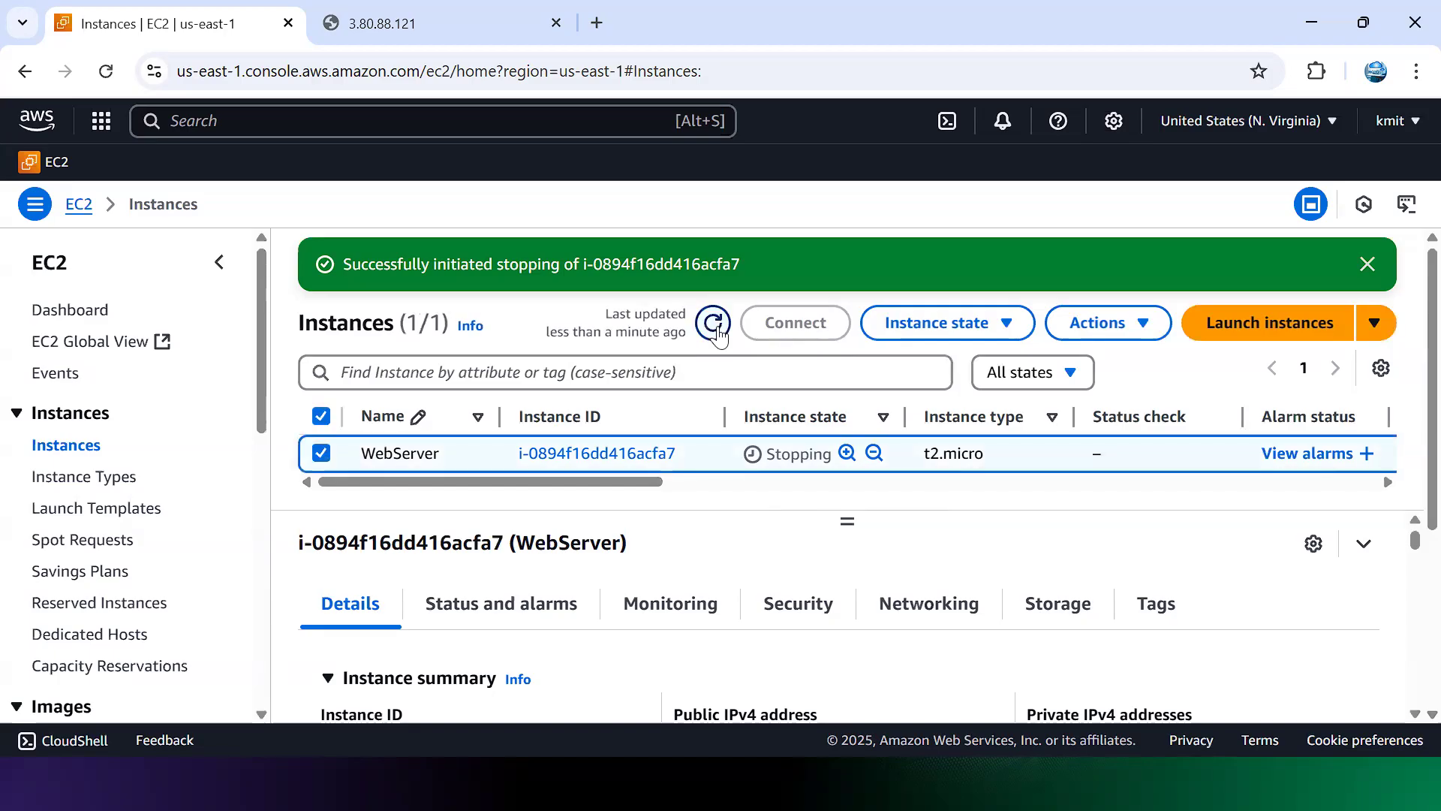
{"action": "left_click", "coordinate": [717, 334]}
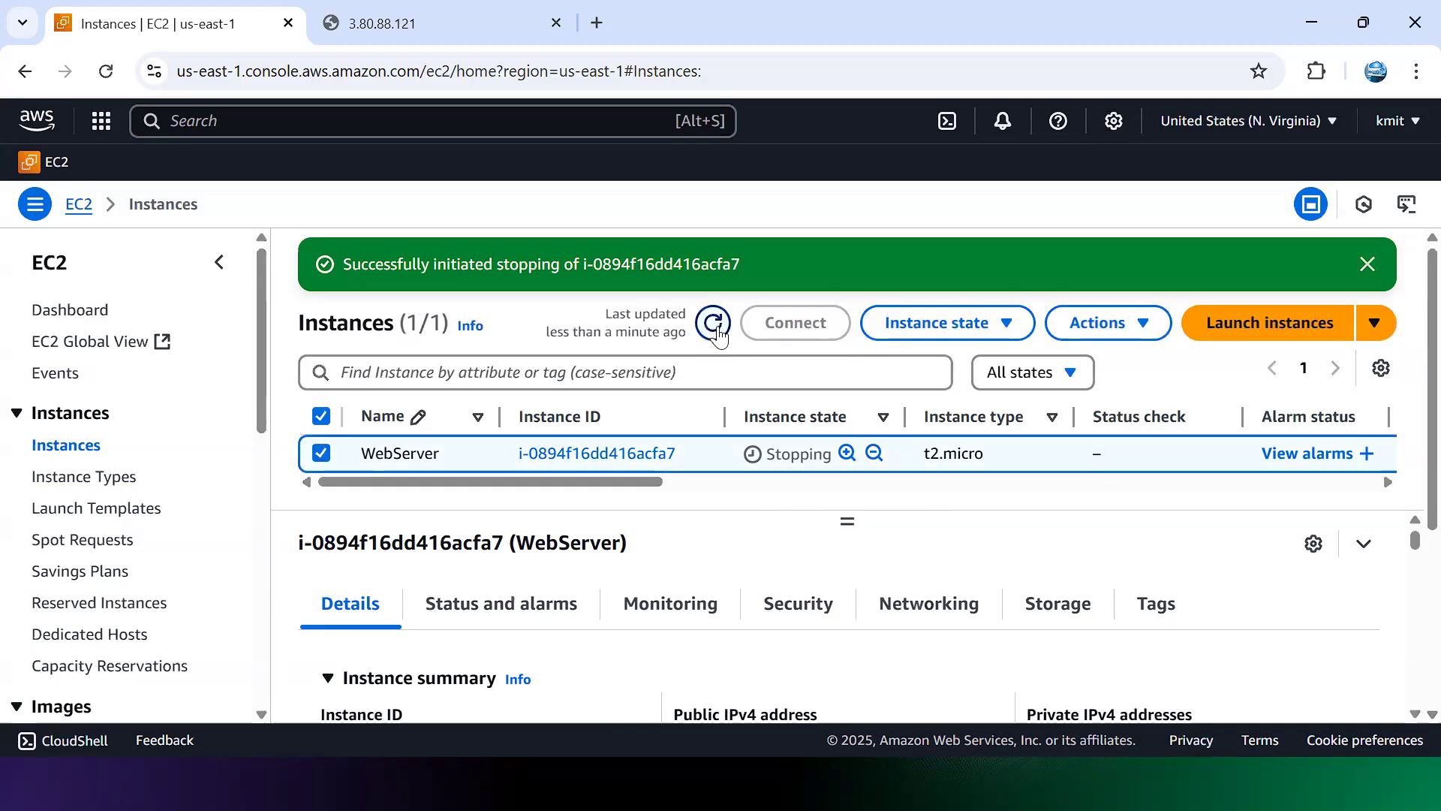
{"action": "left_click", "coordinate": [713, 324]}
{"action": "left_click", "coordinate": [718, 333]}
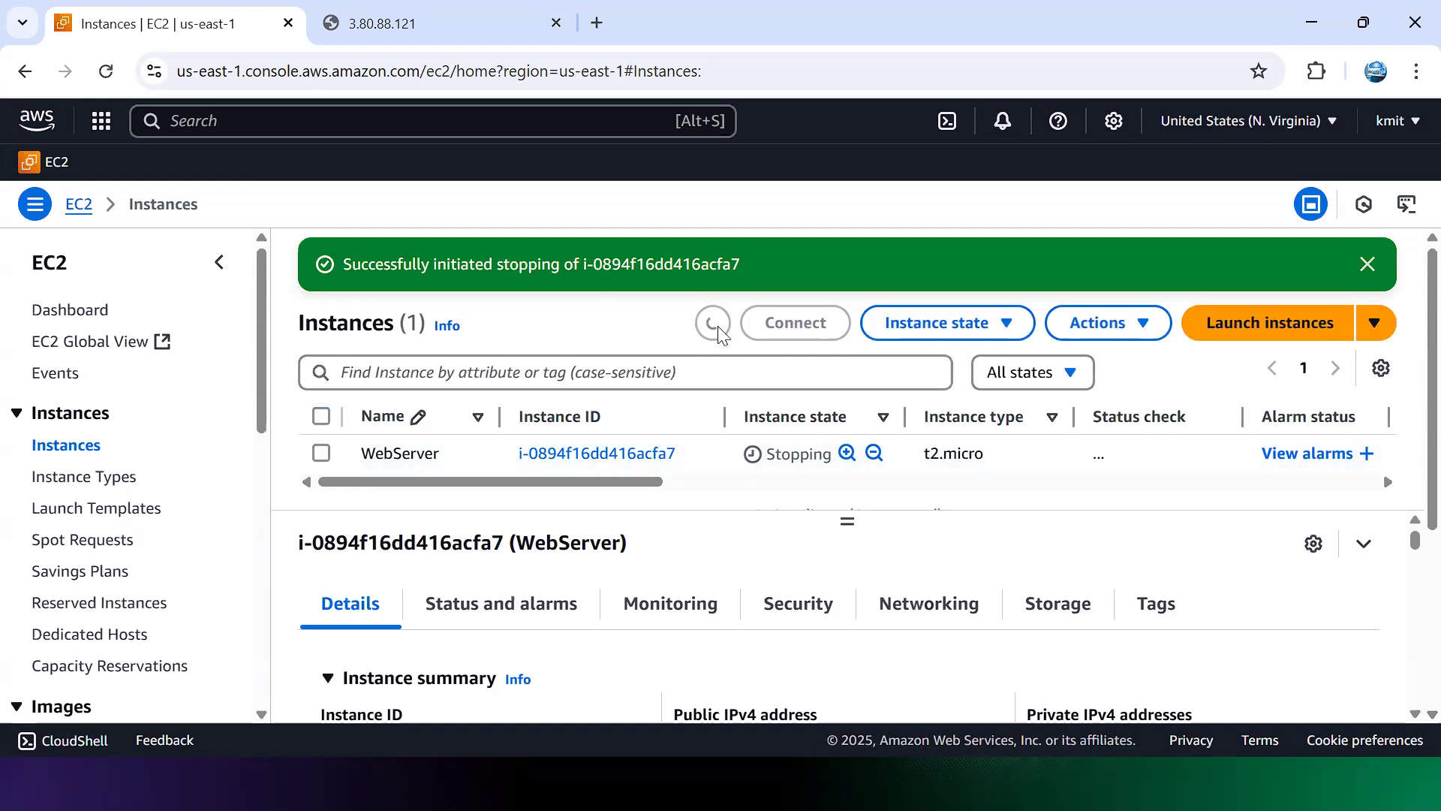
Step: Dismiss the green stop confirmation banner, refresh once more, and open the Actions menu
{"action": "left_click", "coordinate": [1367, 265]}
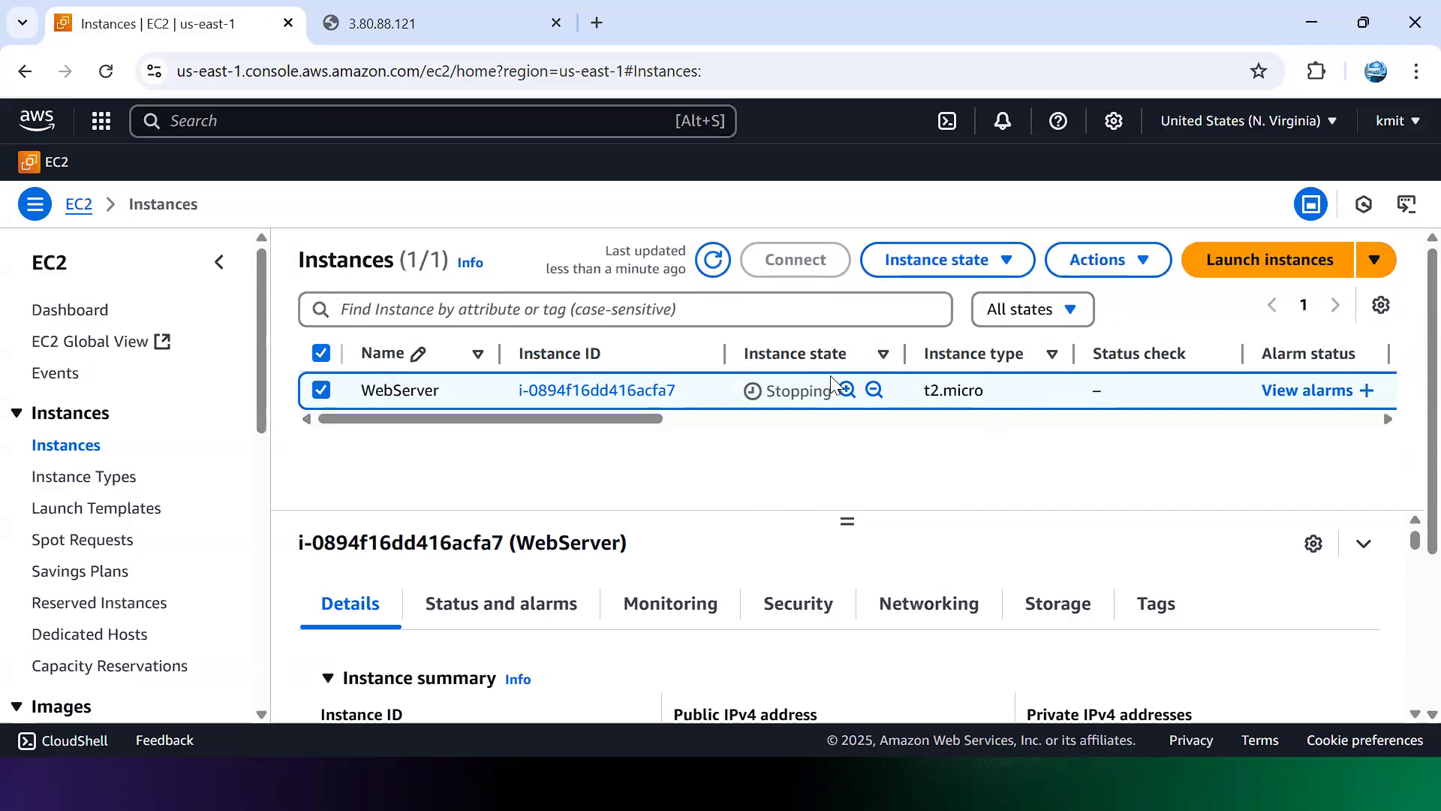
{"action": "left_click", "coordinate": [713, 260]}
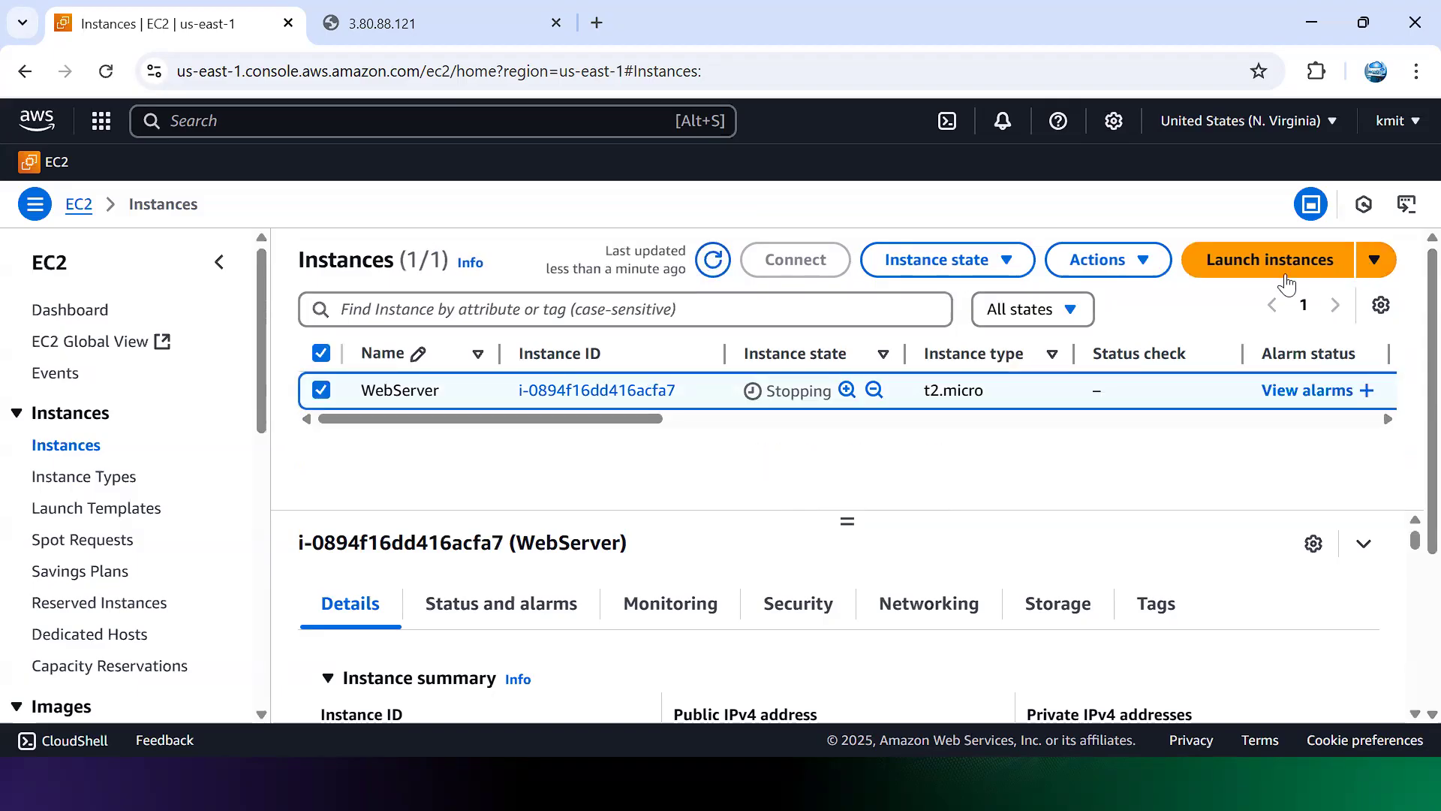
{"action": "left_click", "coordinate": [1157, 269]}
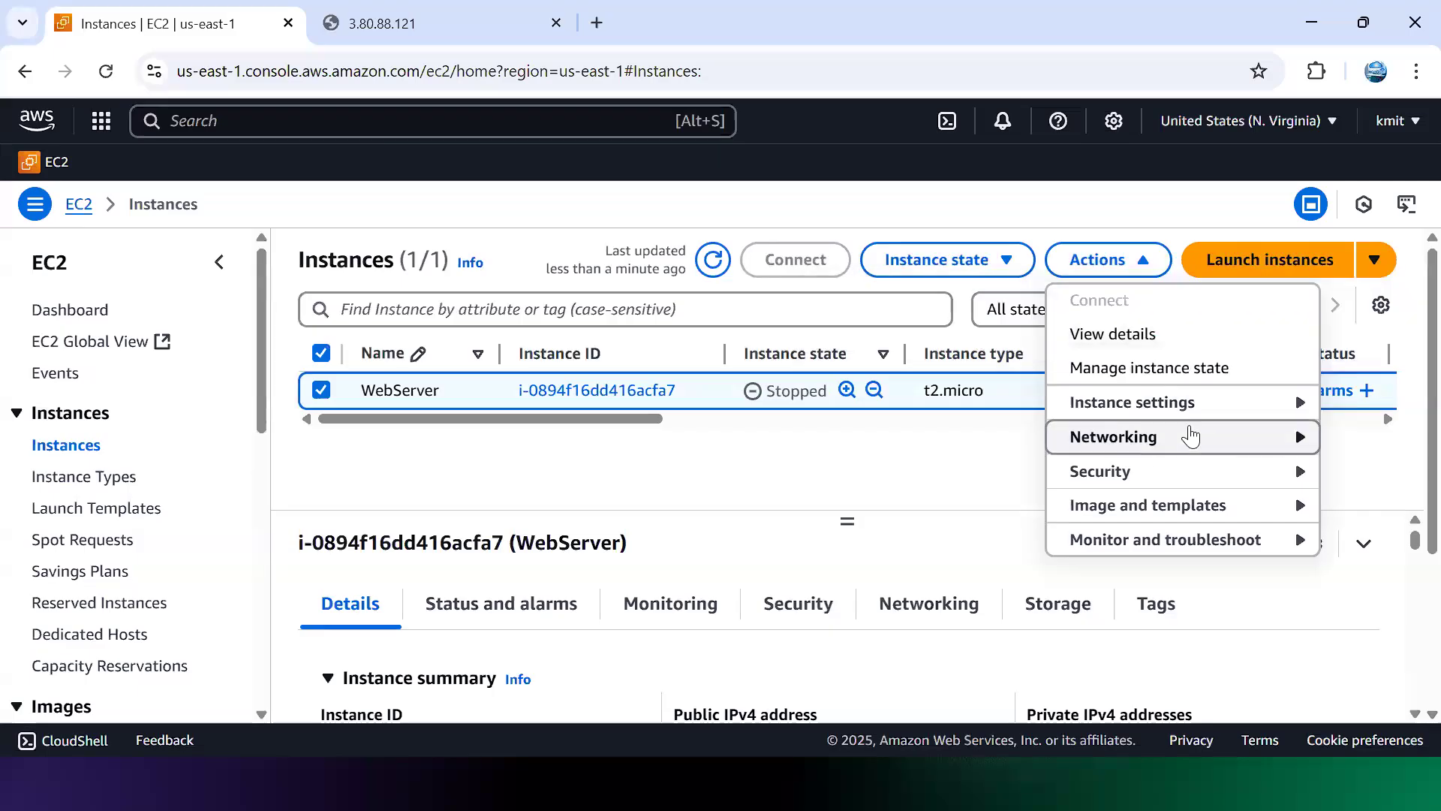
Step: Open Change instance type for WebServer and choose t2.medium to replace t2.micro
{"action": "mouse_move", "coordinate": [1206, 418]}
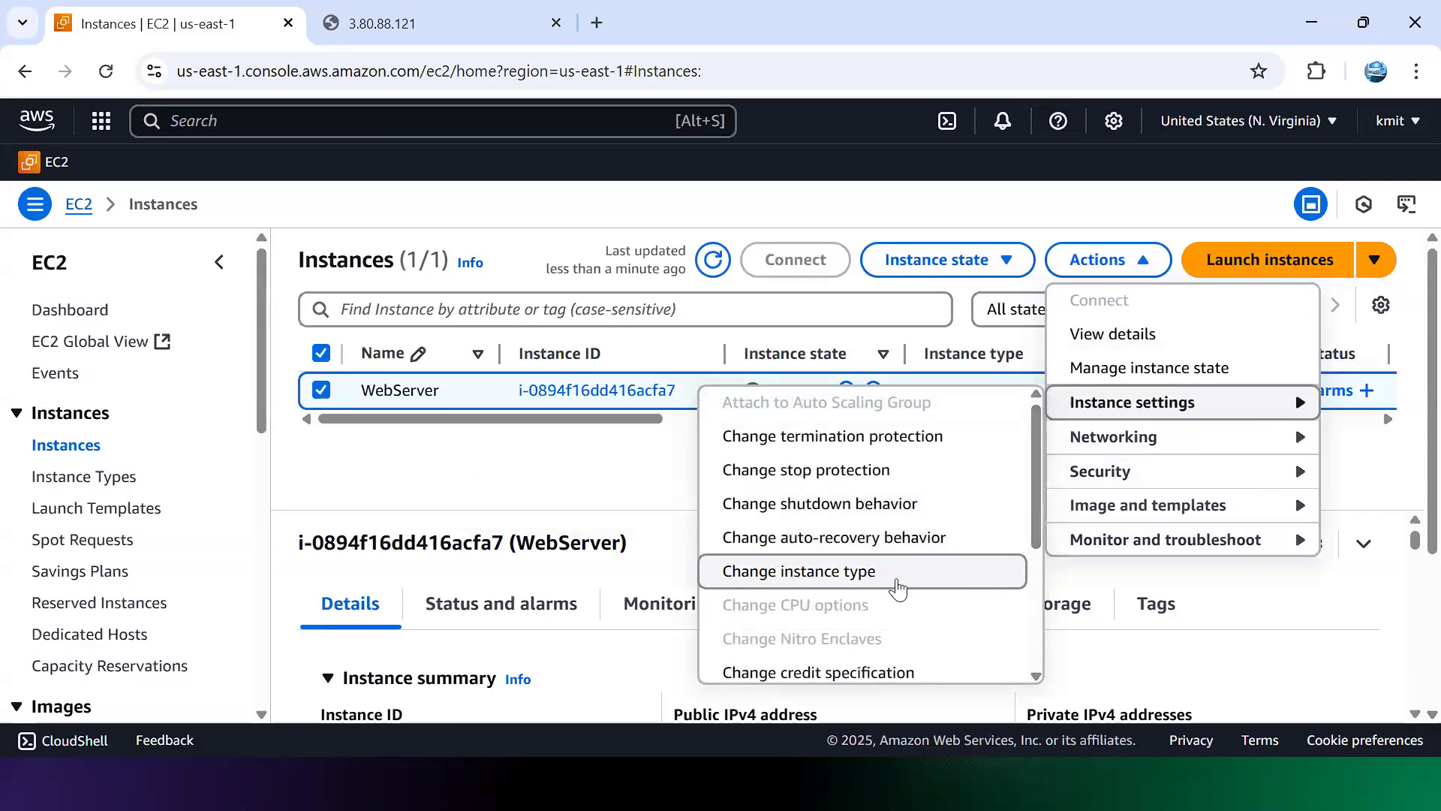
{"action": "left_click", "coordinate": [898, 589]}
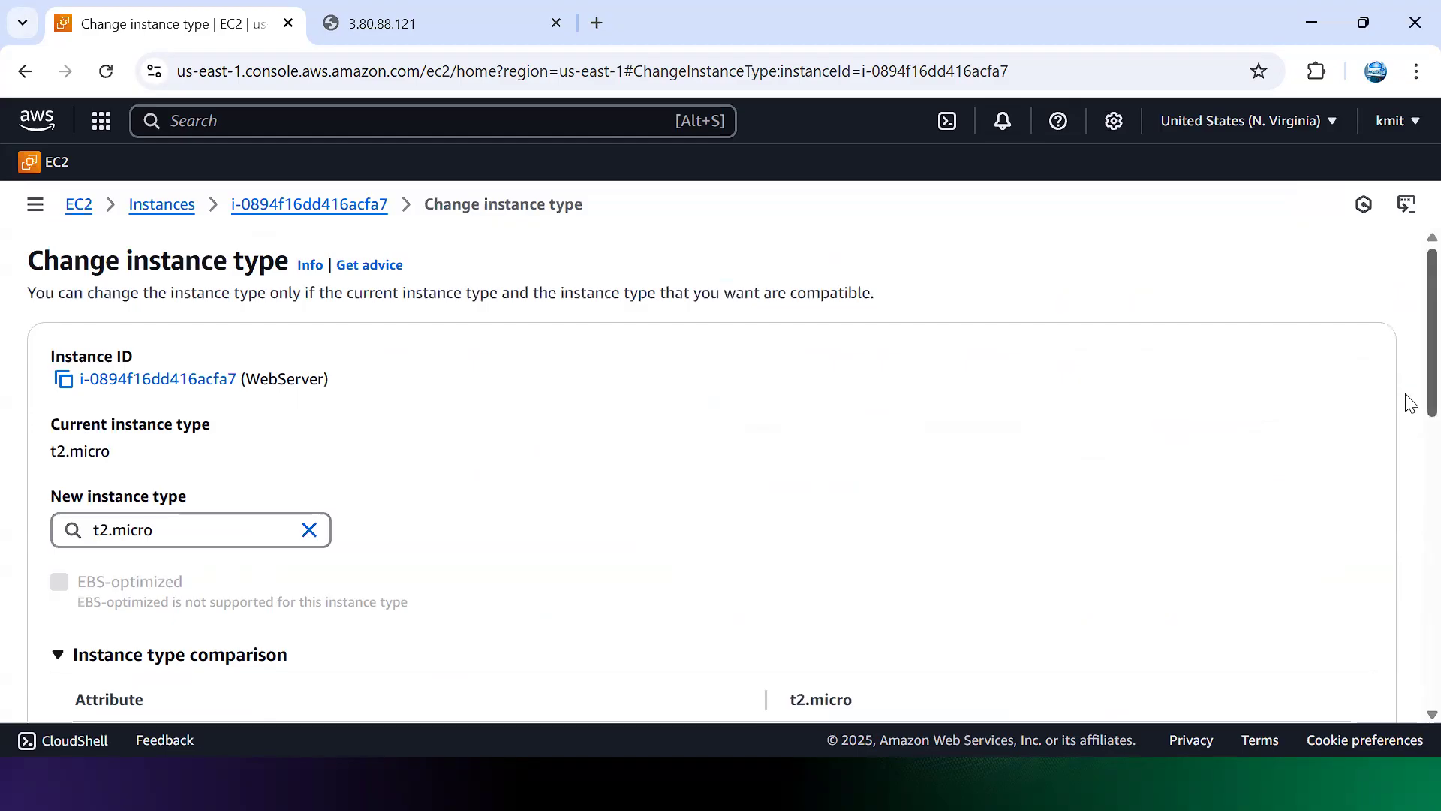
{"action": "scroll", "coordinate": [1409, 416], "scroll_direction": "down", "scroll_amount": 3}
{"action": "scroll", "coordinate": [1409, 465], "scroll_direction": "up", "scroll_amount": 2}
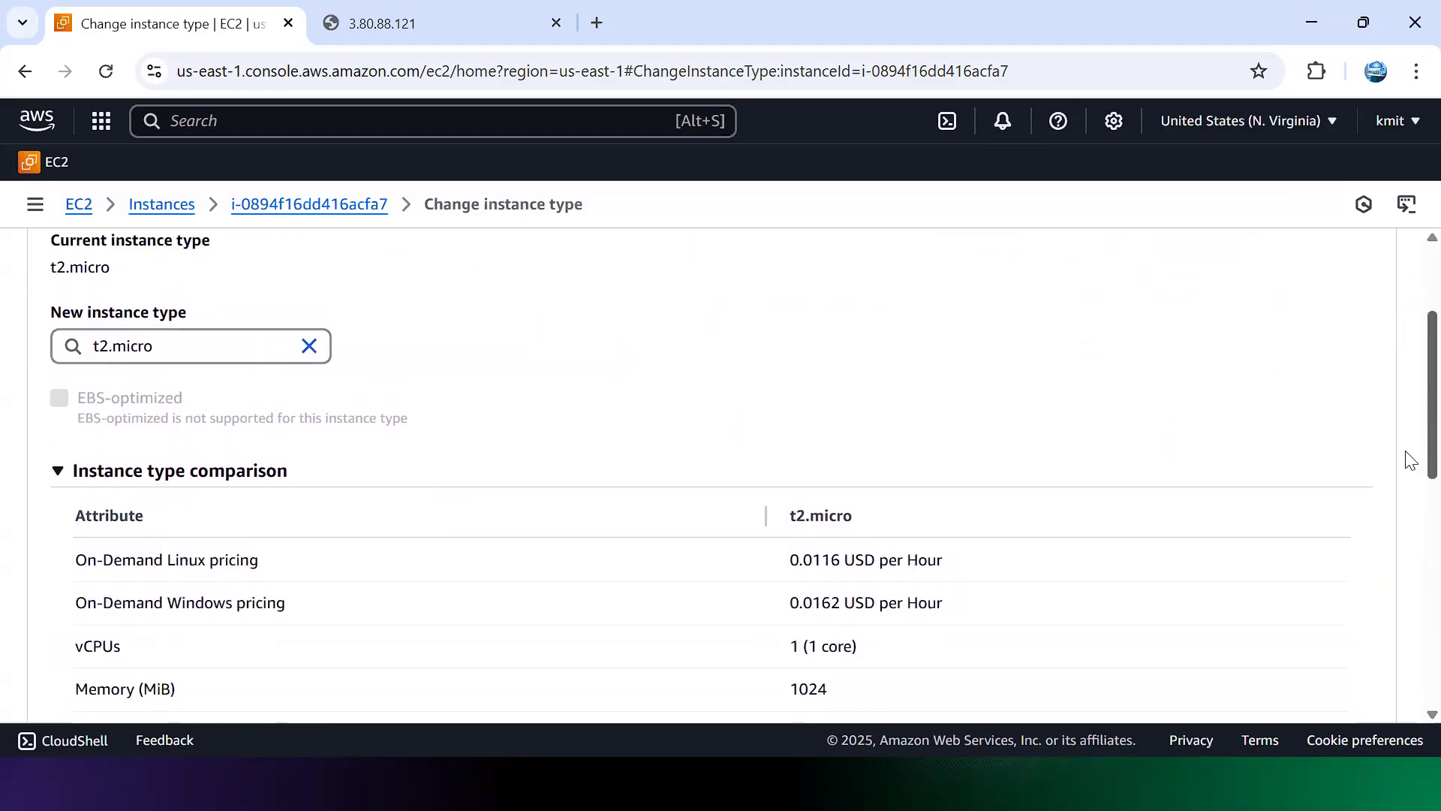
{"action": "scroll", "coordinate": [1411, 424], "scroll_direction": "up", "scroll_amount": 1}
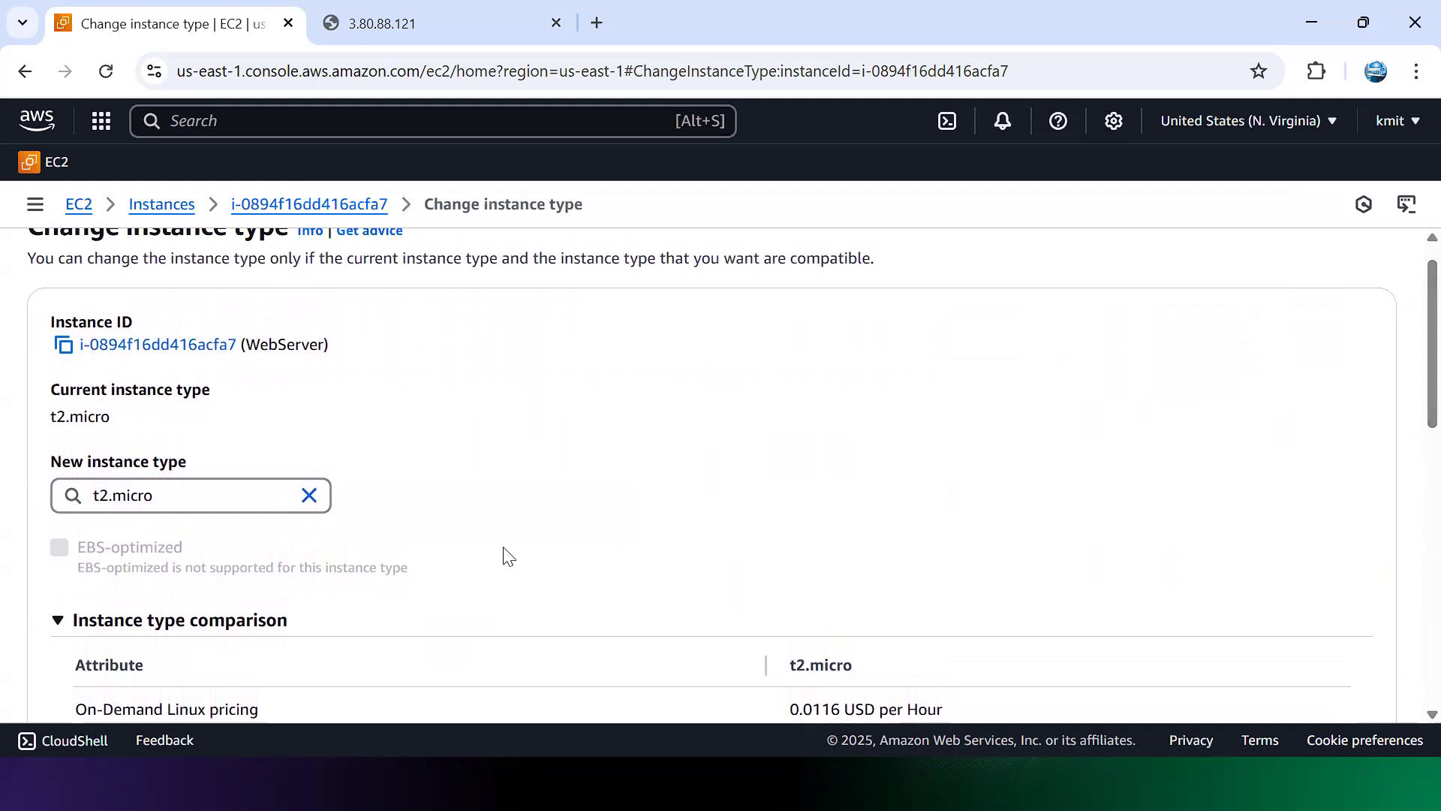
{"action": "left_click", "coordinate": [248, 499]}
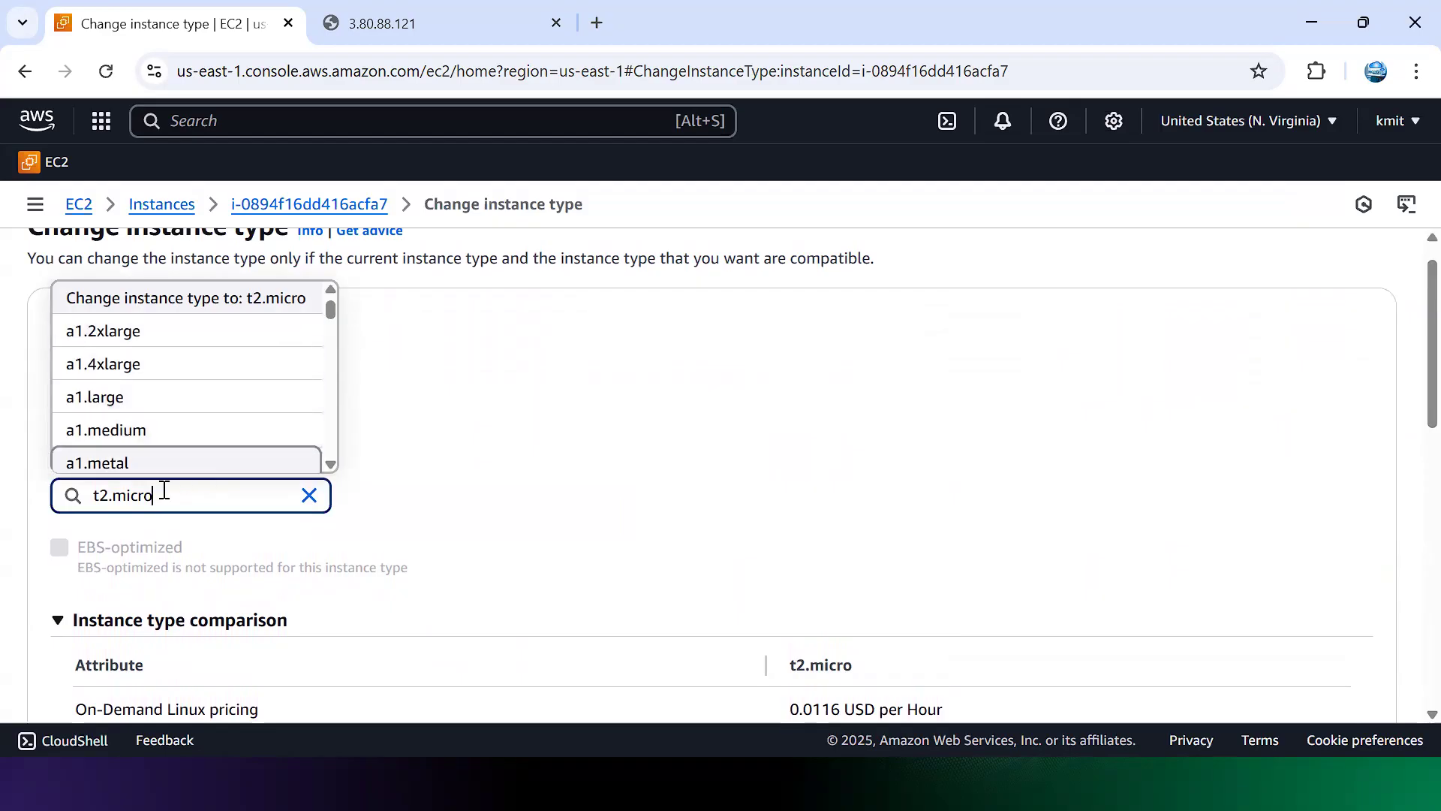
{"action": "key", "text": "BackSpace"}
{"action": "key", "text": "BackSpace"}
{"action": "key", "text": "BackSpace"}
{"action": "key", "text": "BackSpace"}
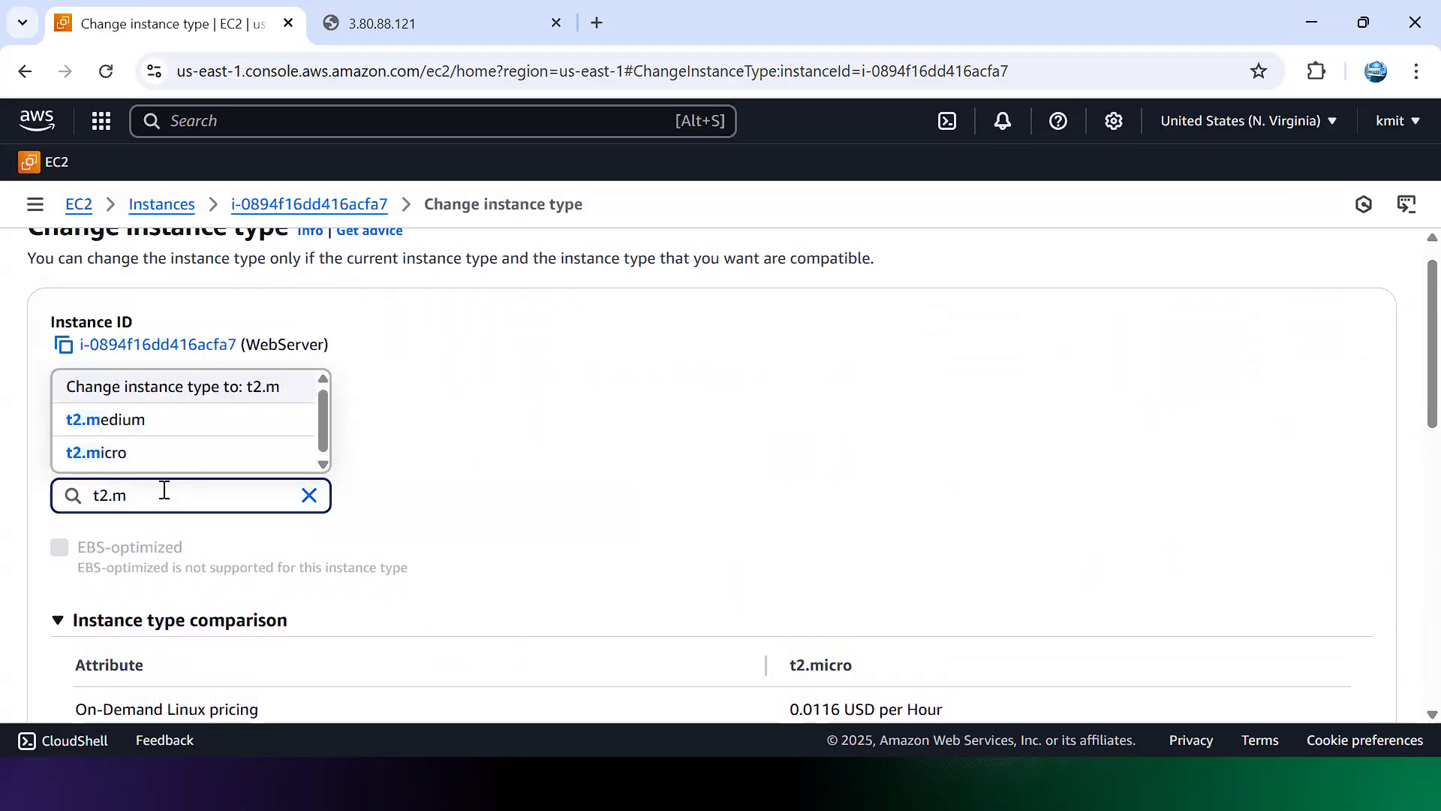
{"action": "left_click", "coordinate": [181, 420]}
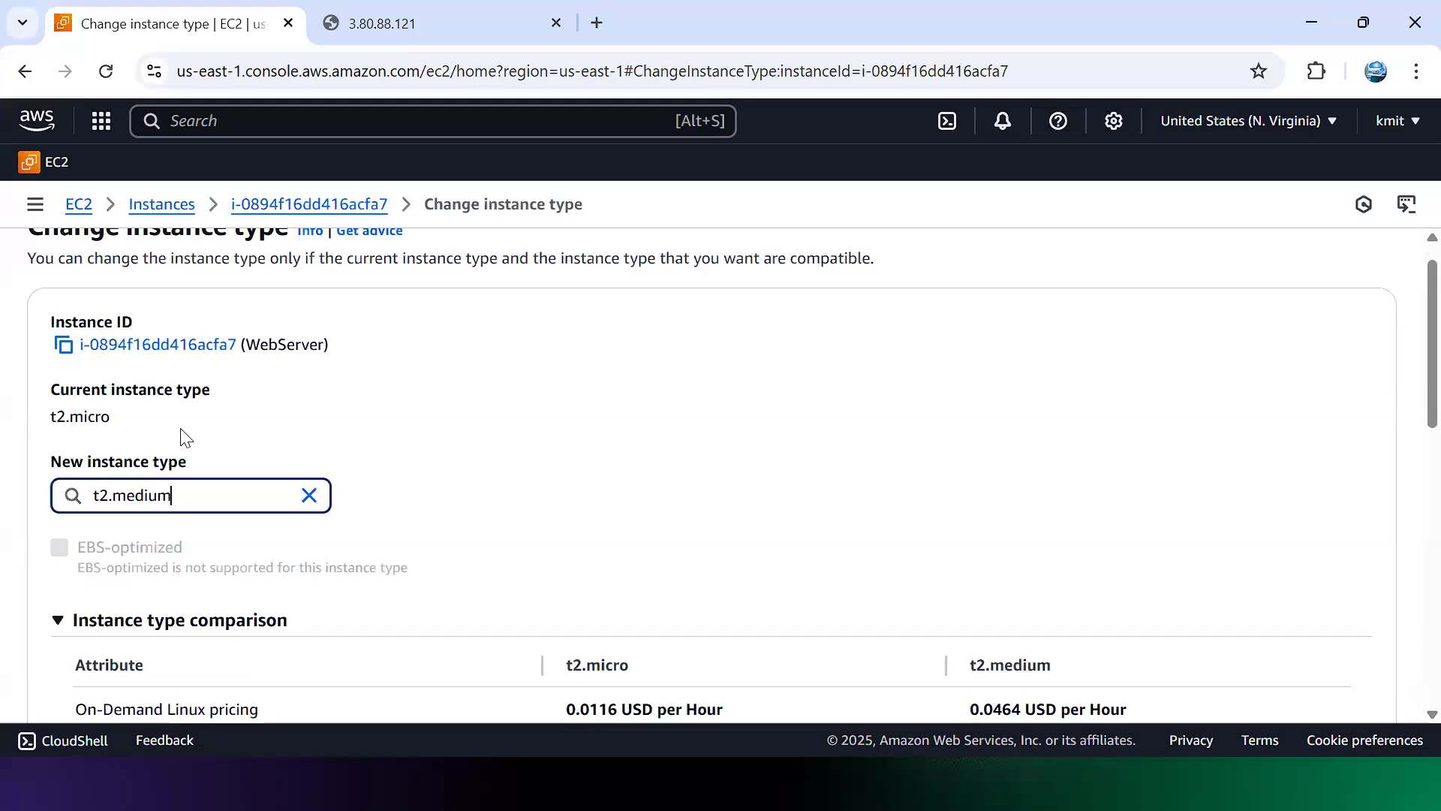
{"action": "scroll", "coordinate": [1410, 437], "scroll_direction": "down", "scroll_amount": 1}
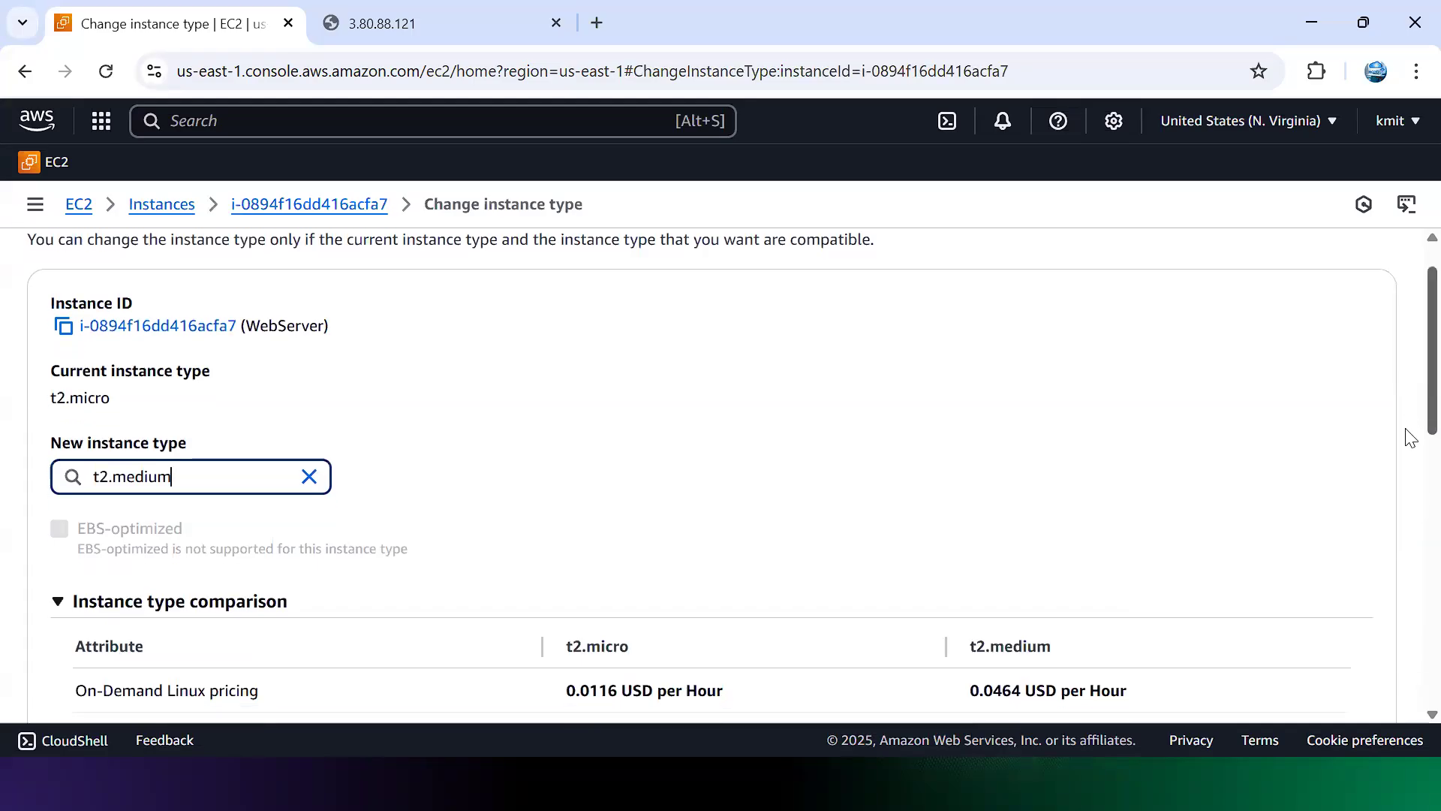
{"action": "scroll", "coordinate": [1410, 437], "scroll_direction": "down", "scroll_amount": 4}
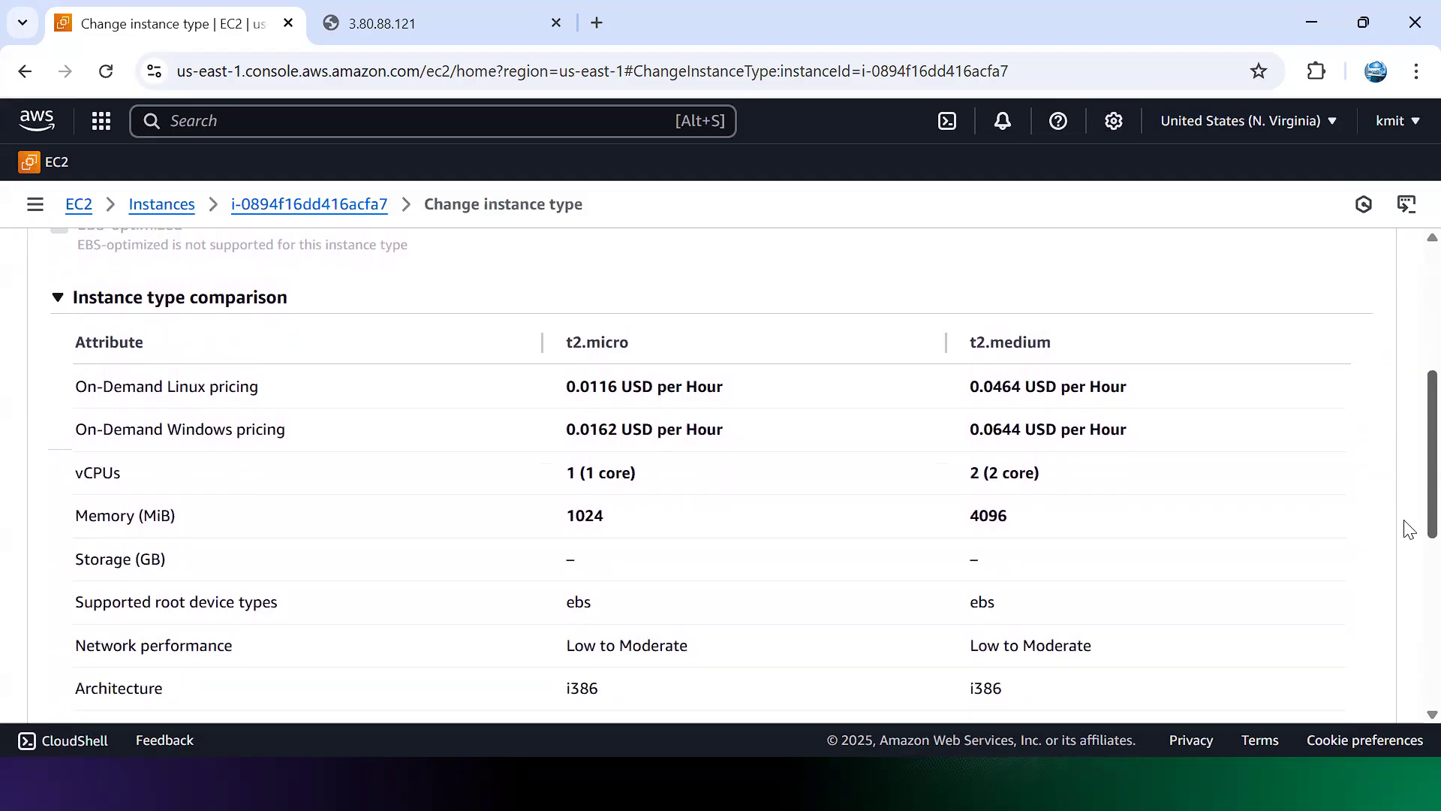
{"action": "left_click_drag", "start_coordinate": [1404, 520], "coordinate": [1403, 522]}
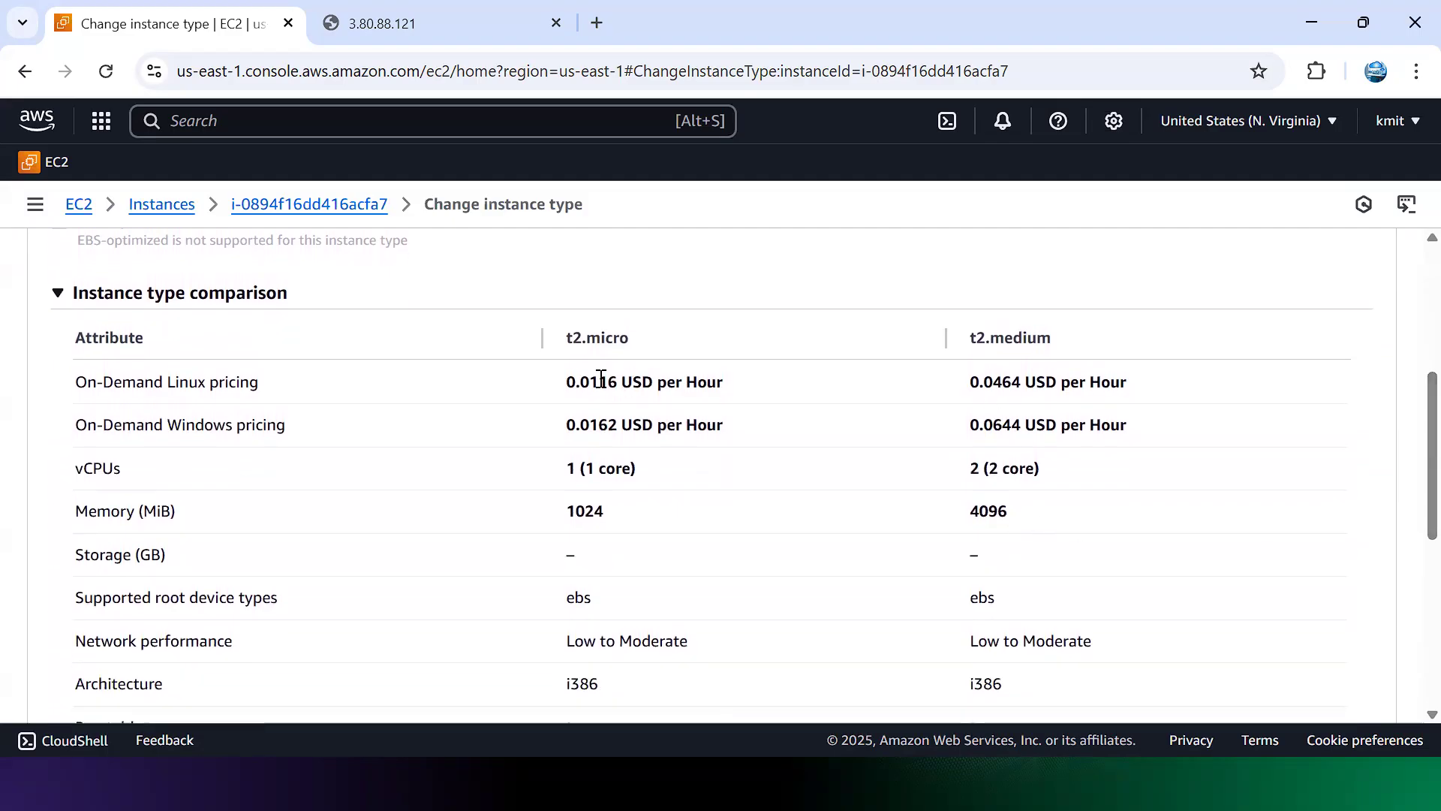
{"action": "left_click_drag", "start_coordinate": [589, 380], "coordinate": [743, 389]}
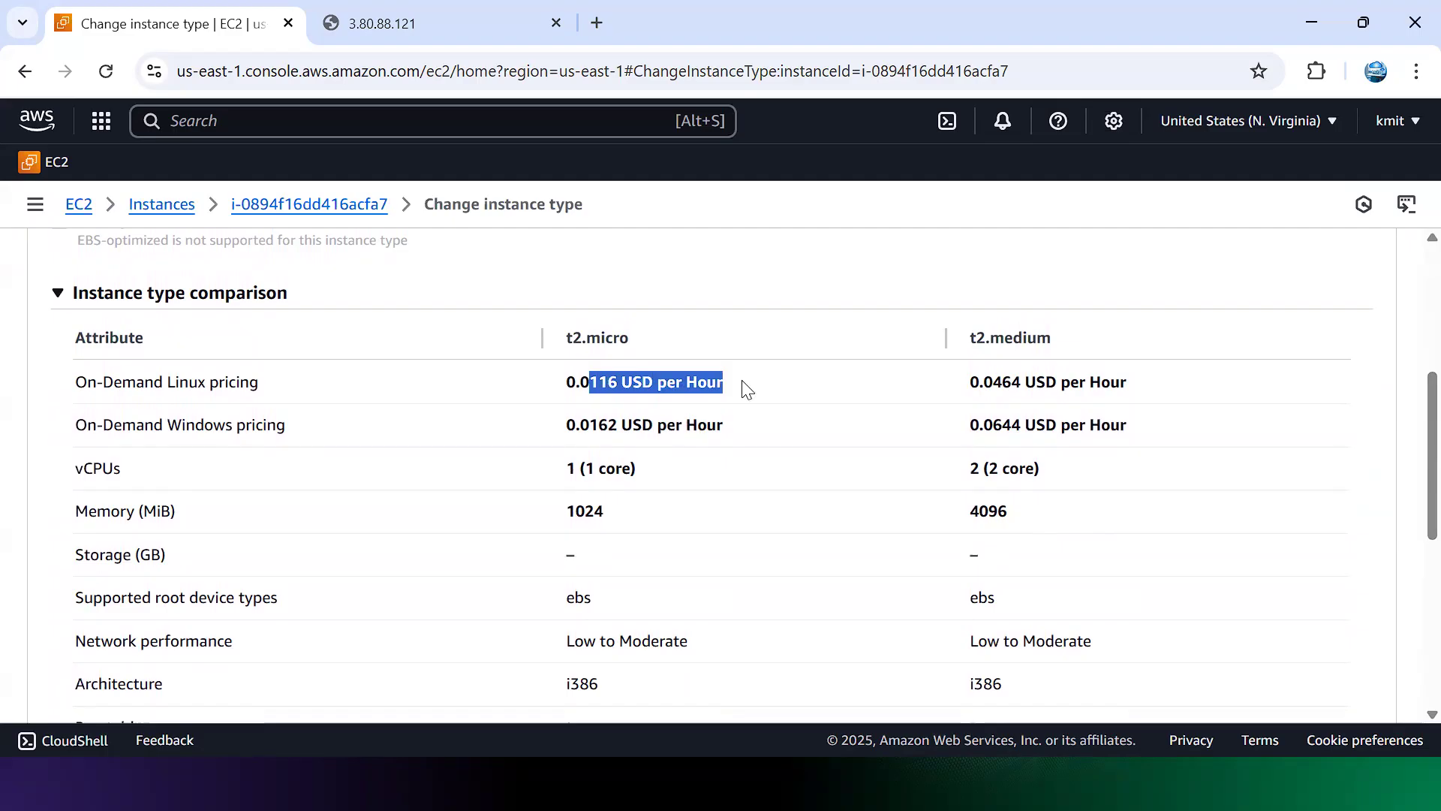
{"action": "left_click_drag", "start_coordinate": [643, 338], "coordinate": [557, 345]}
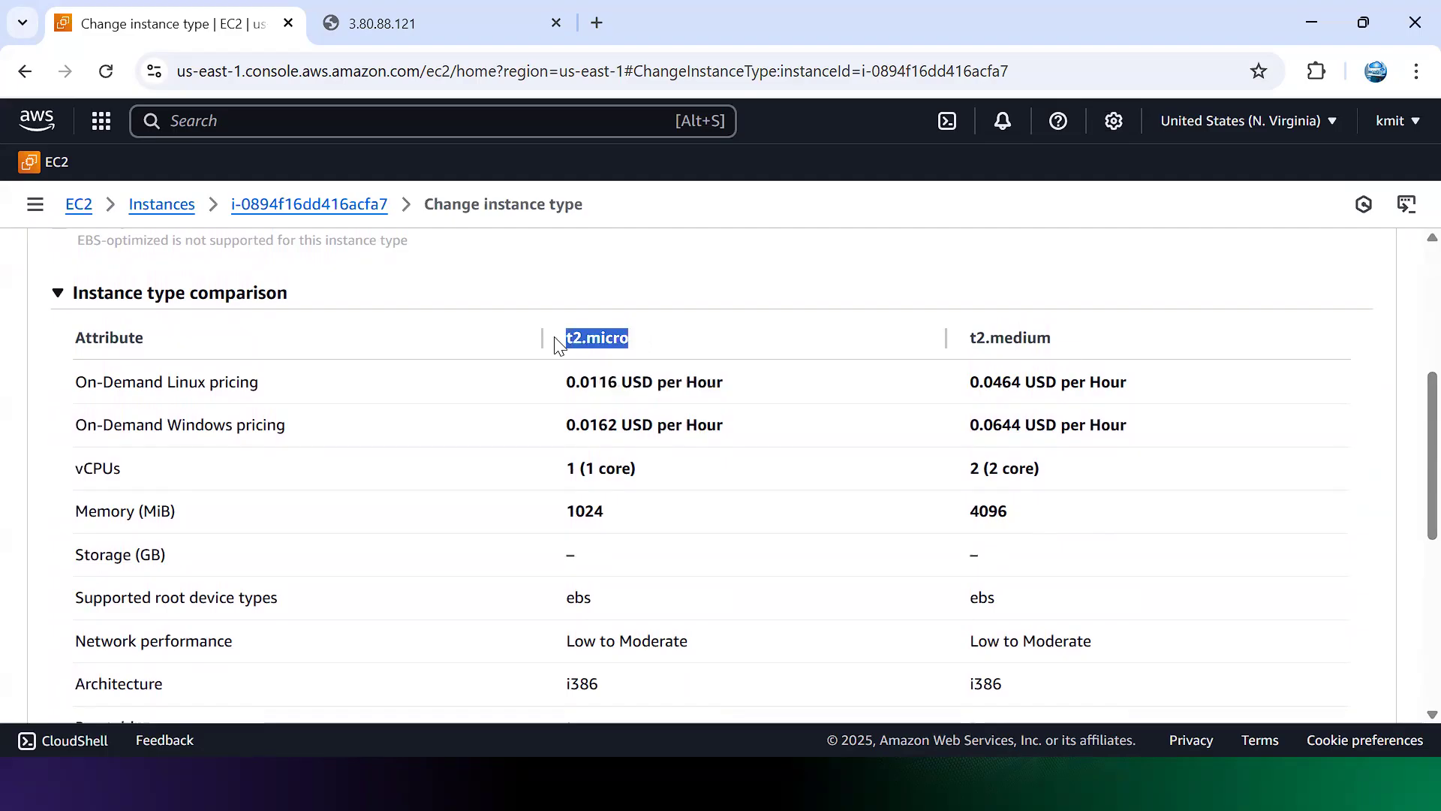
{"action": "left_click_drag", "start_coordinate": [979, 384], "coordinate": [1123, 401]}
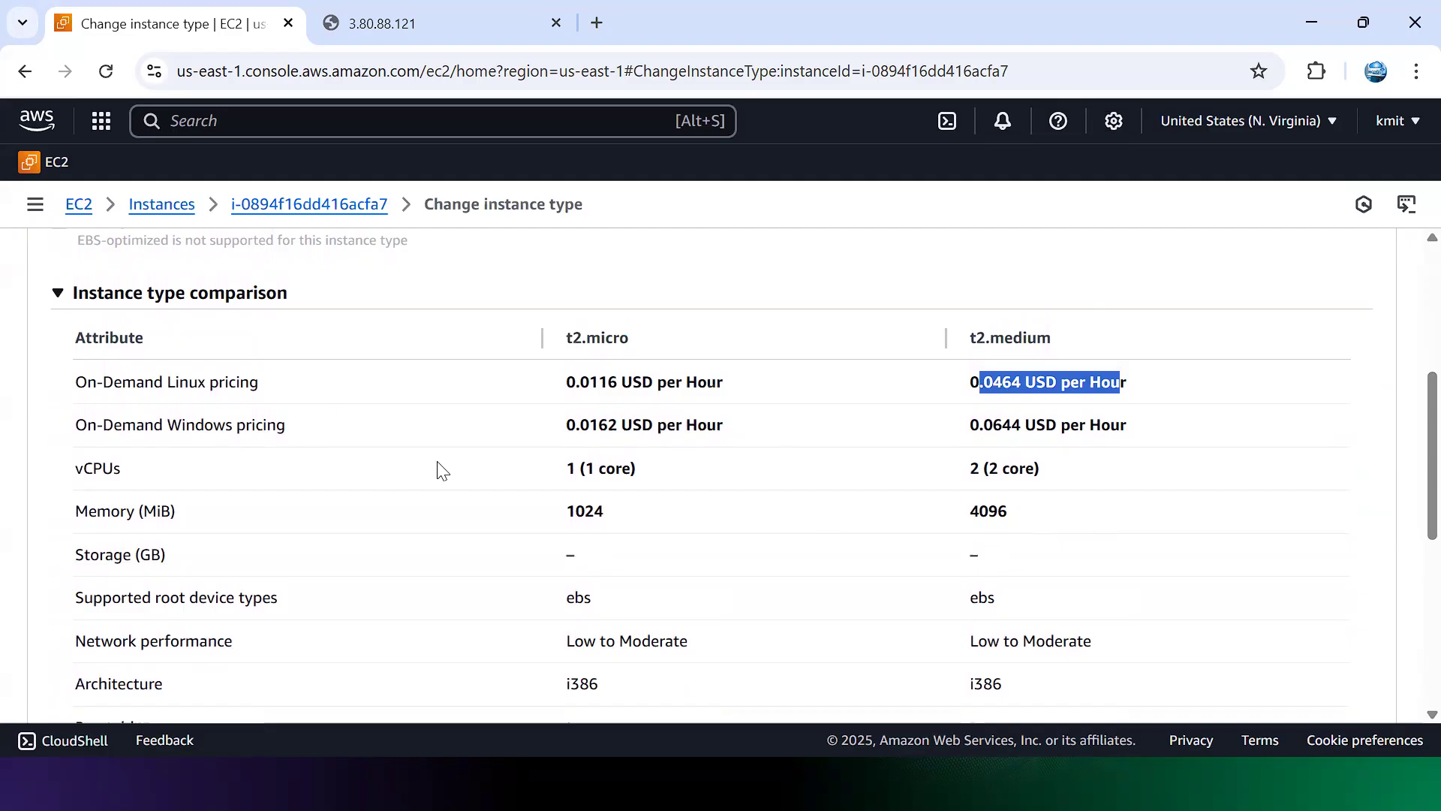
{"action": "left_click_drag", "start_coordinate": [568, 469], "coordinate": [633, 469]}
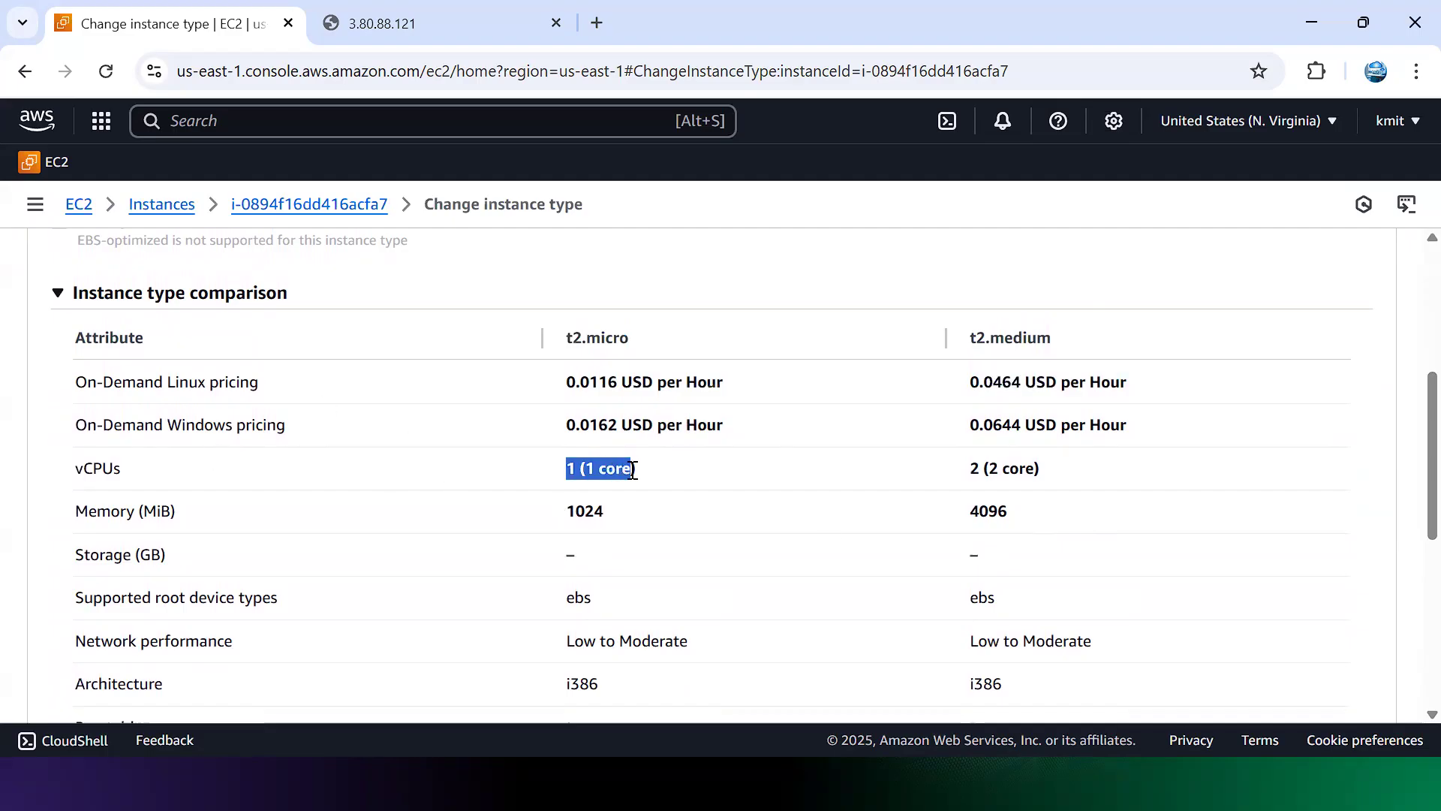
{"action": "left_click_drag", "start_coordinate": [950, 471], "coordinate": [1059, 477]}
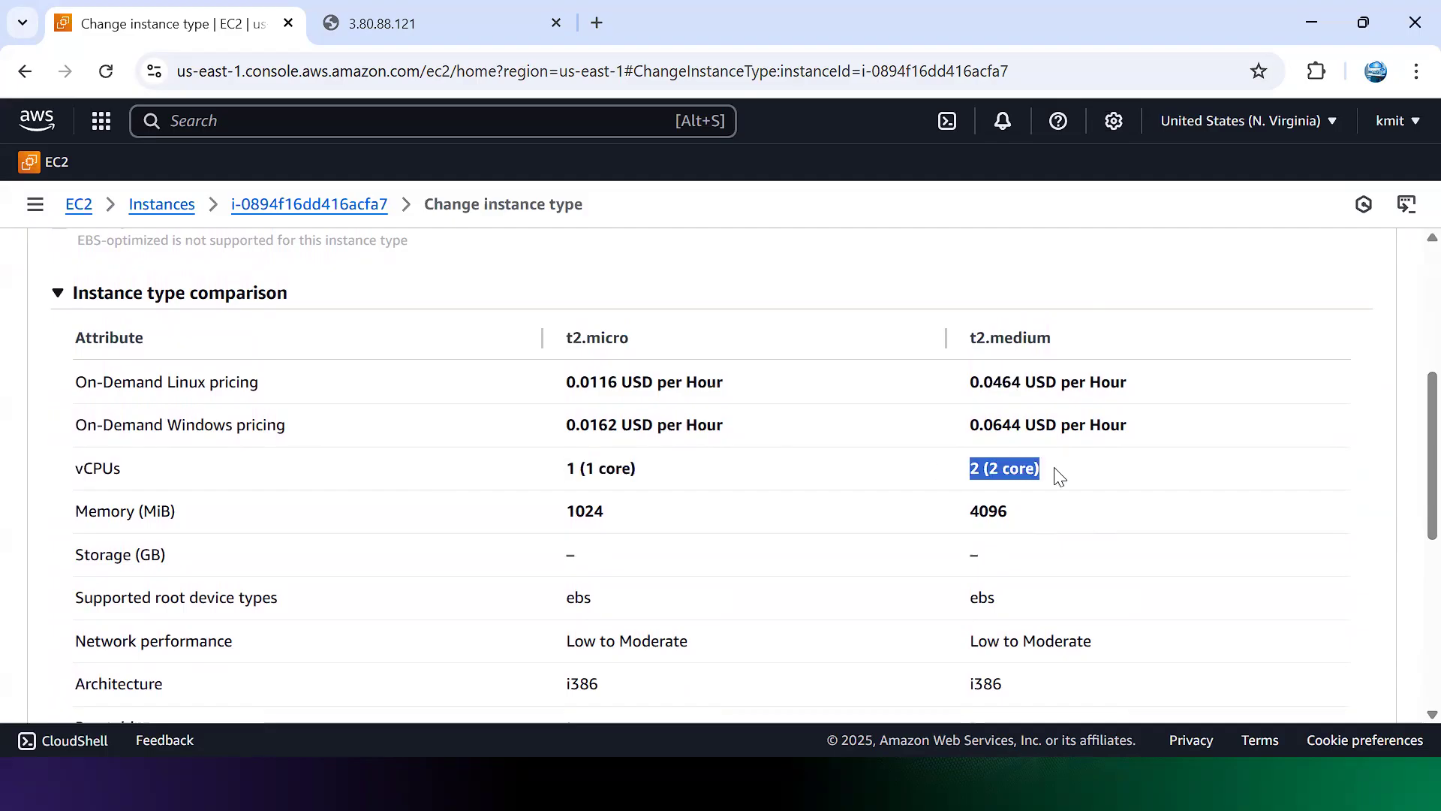
{"action": "left_click_drag", "start_coordinate": [526, 520], "coordinate": [641, 521]}
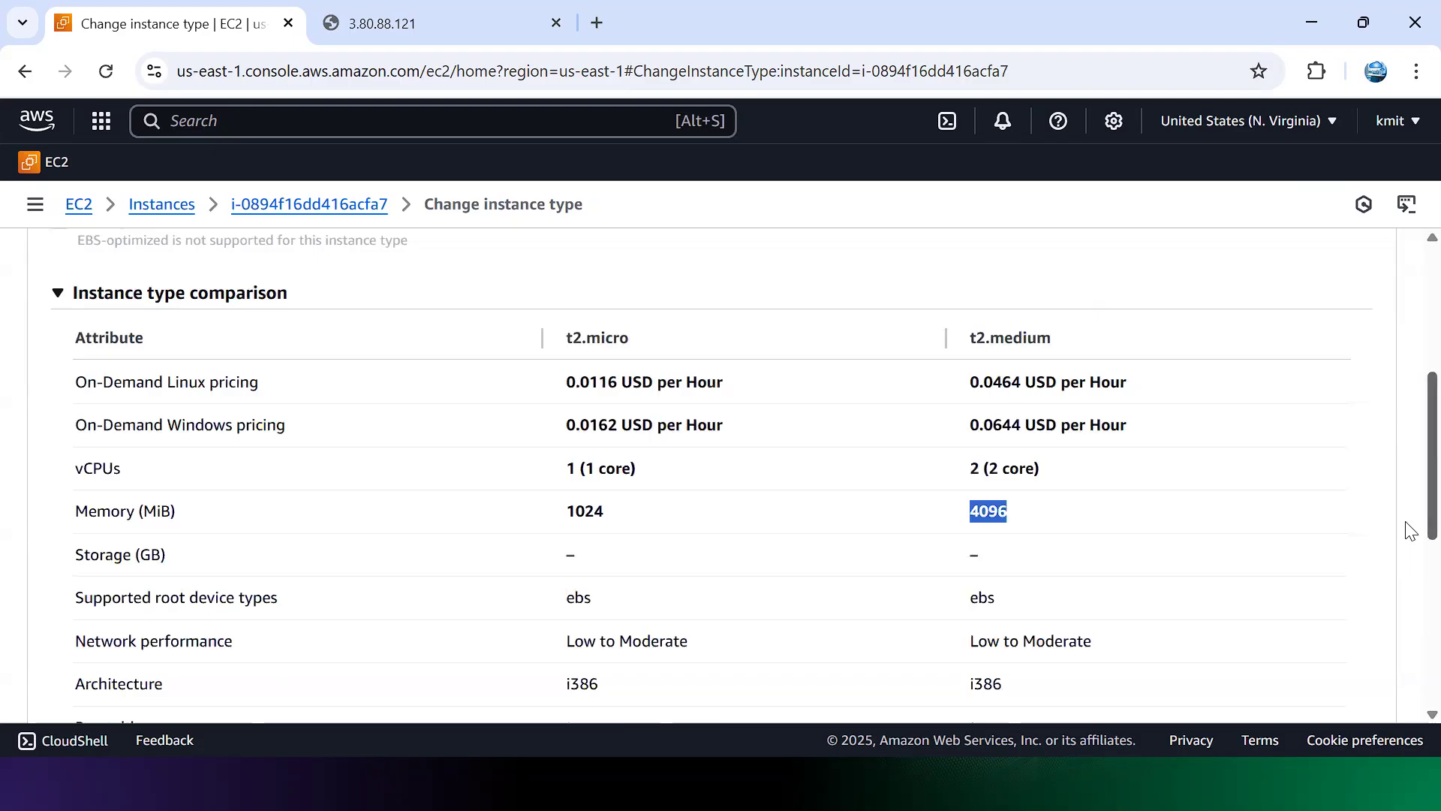
{"action": "scroll", "coordinate": [1408, 570], "scroll_direction": "down", "scroll_amount": 6}
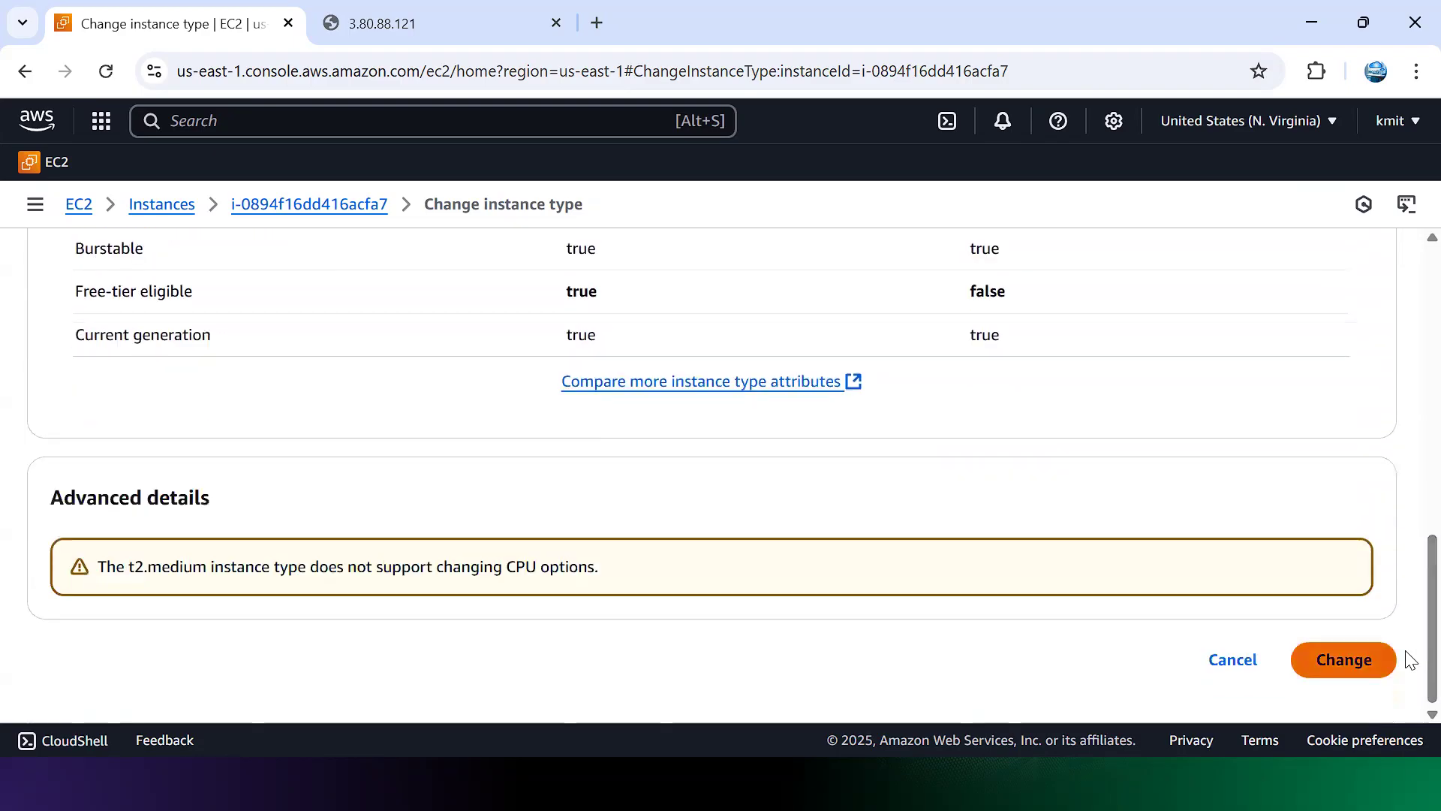
Step: Apply the change and verify WebServer's Instance type column now reads t2.medium
{"action": "left_click", "coordinate": [1390, 659]}
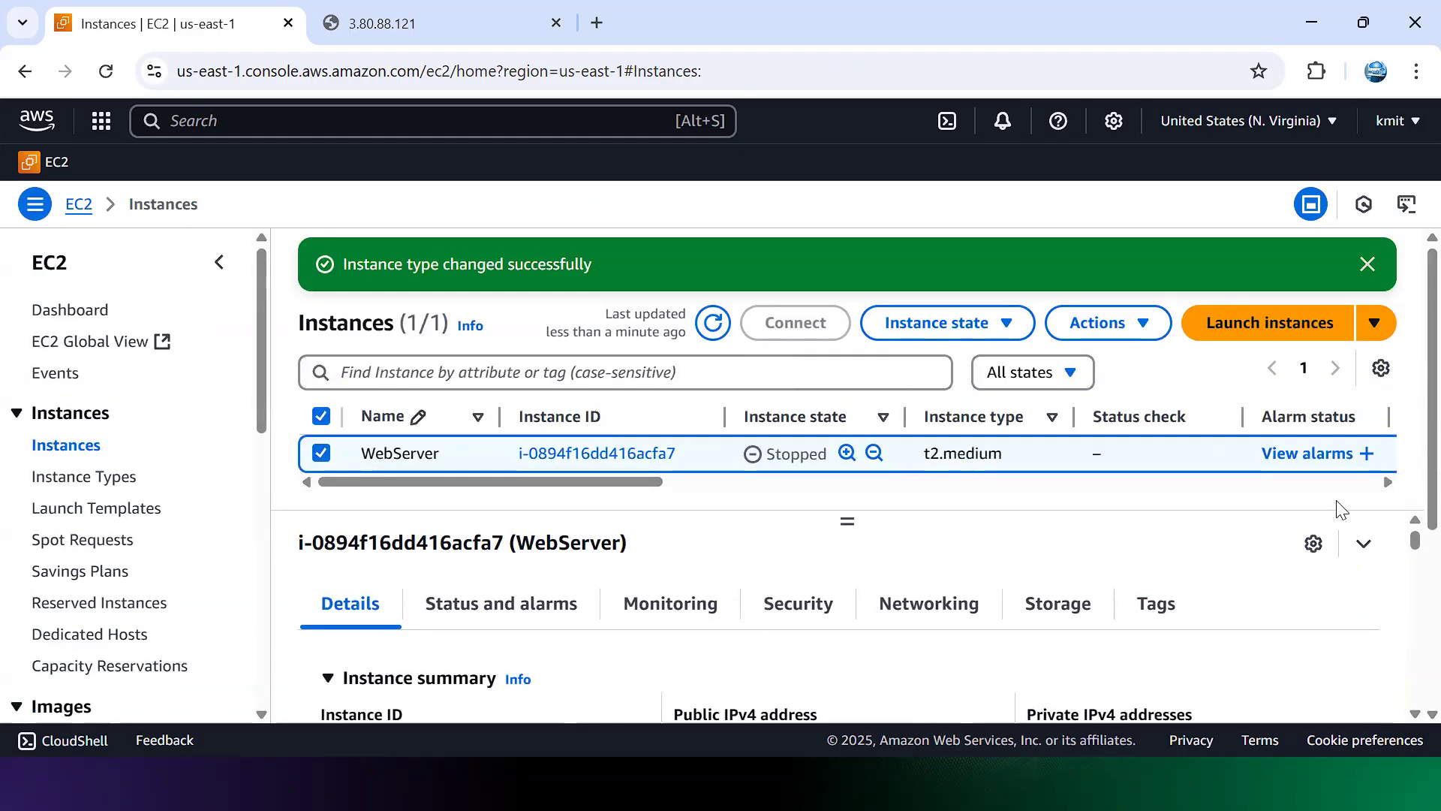
{"action": "left_click_drag", "start_coordinate": [1022, 450], "coordinate": [913, 452]}
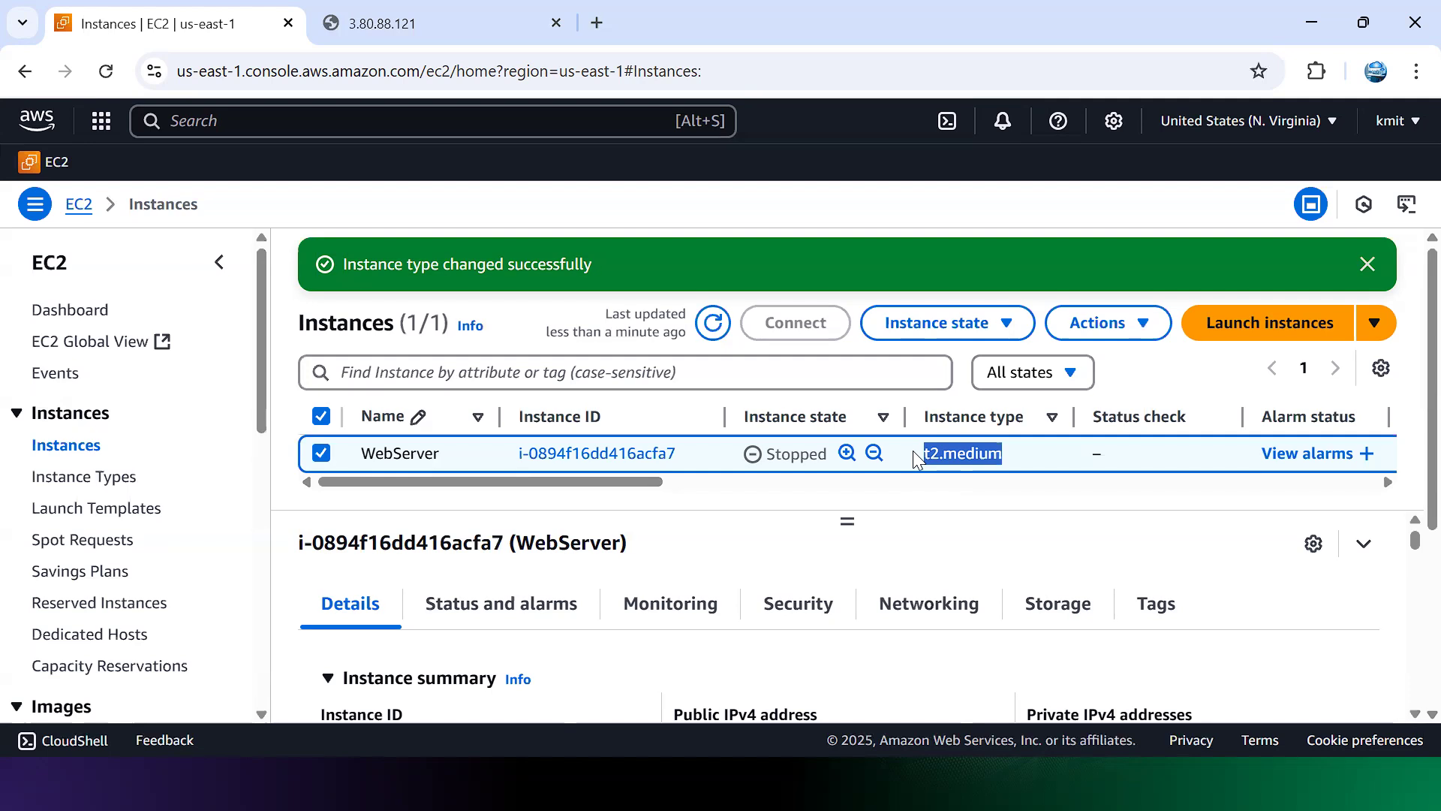
{"action": "left_click", "coordinate": [1289, 598]}
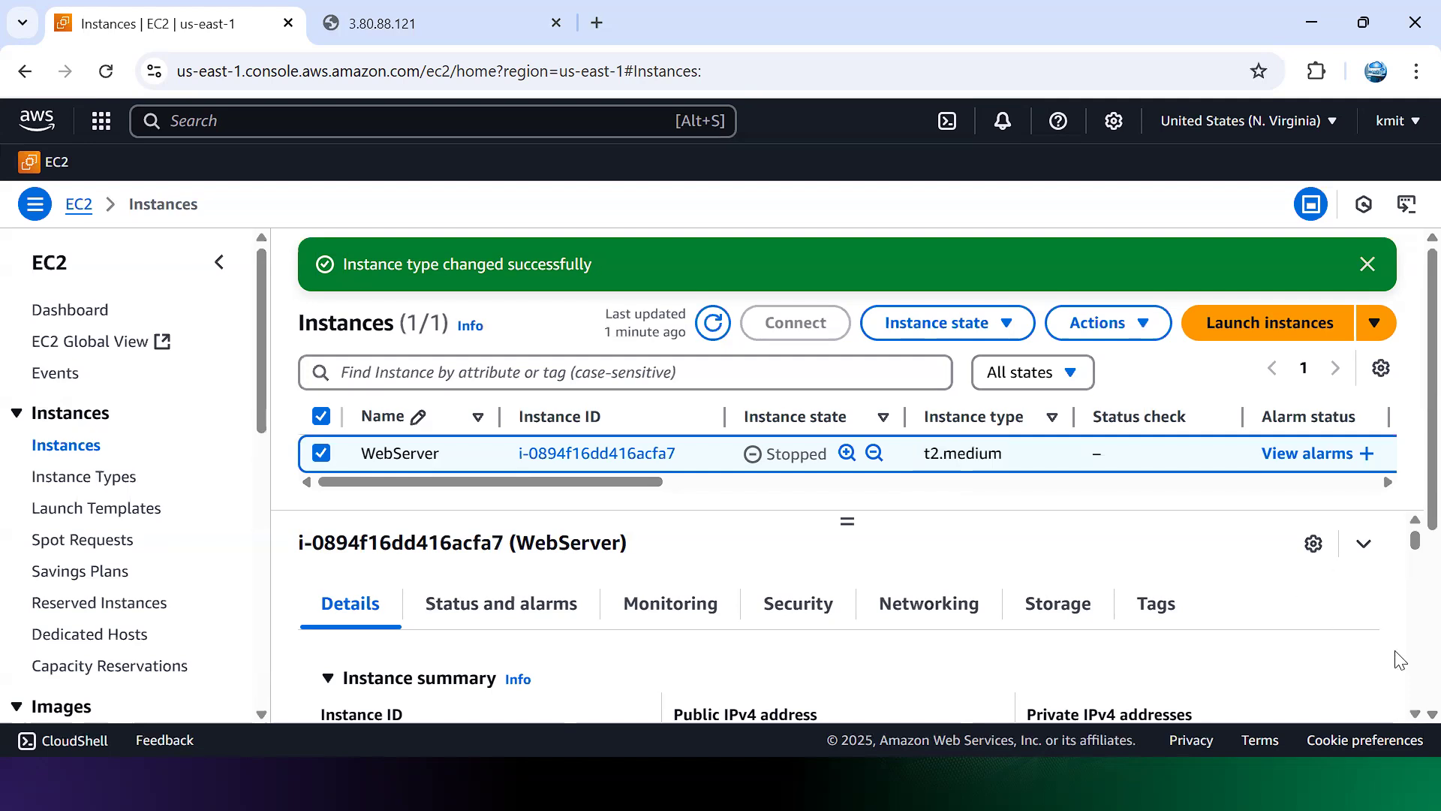